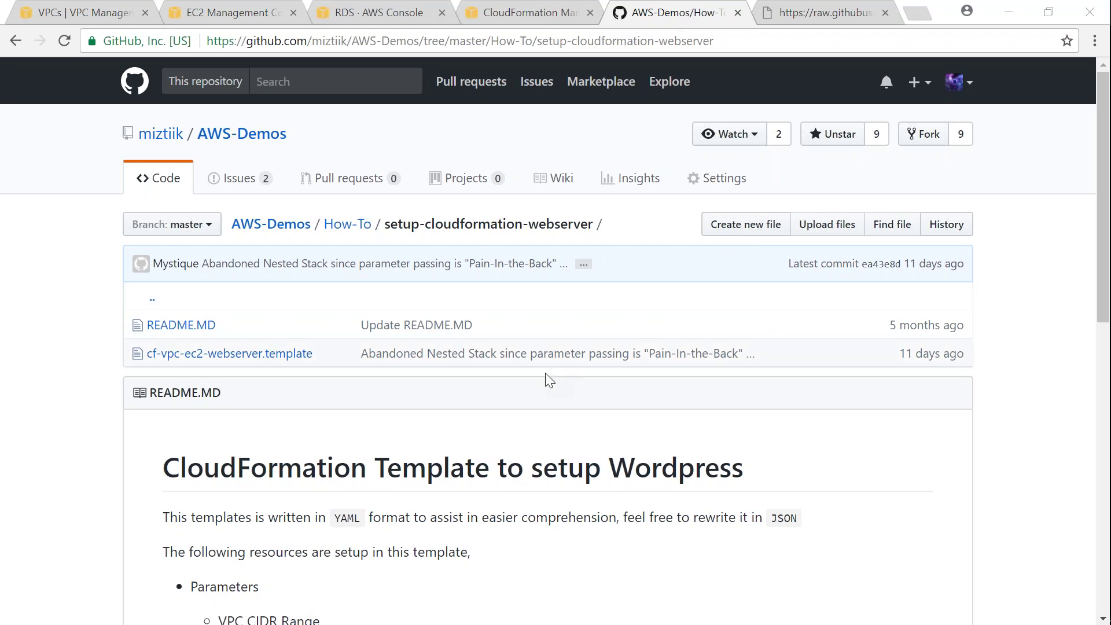
Open the cf-vpc-ec2-webserver.template file in the GitHub repository and view its raw contents
left_click(741, 41)
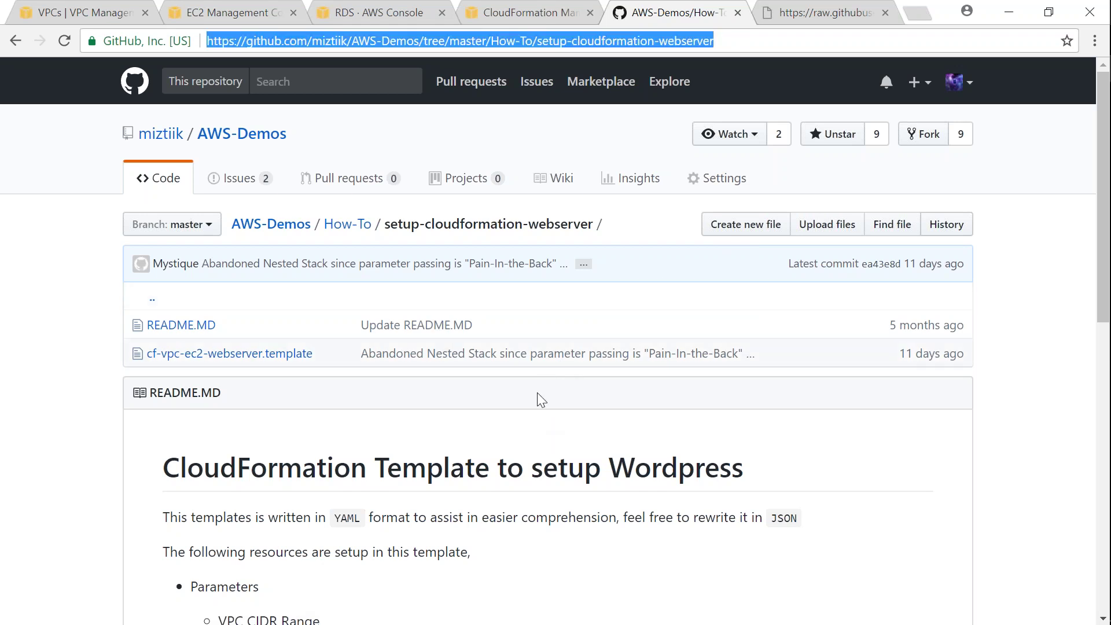
left_click(291, 357)
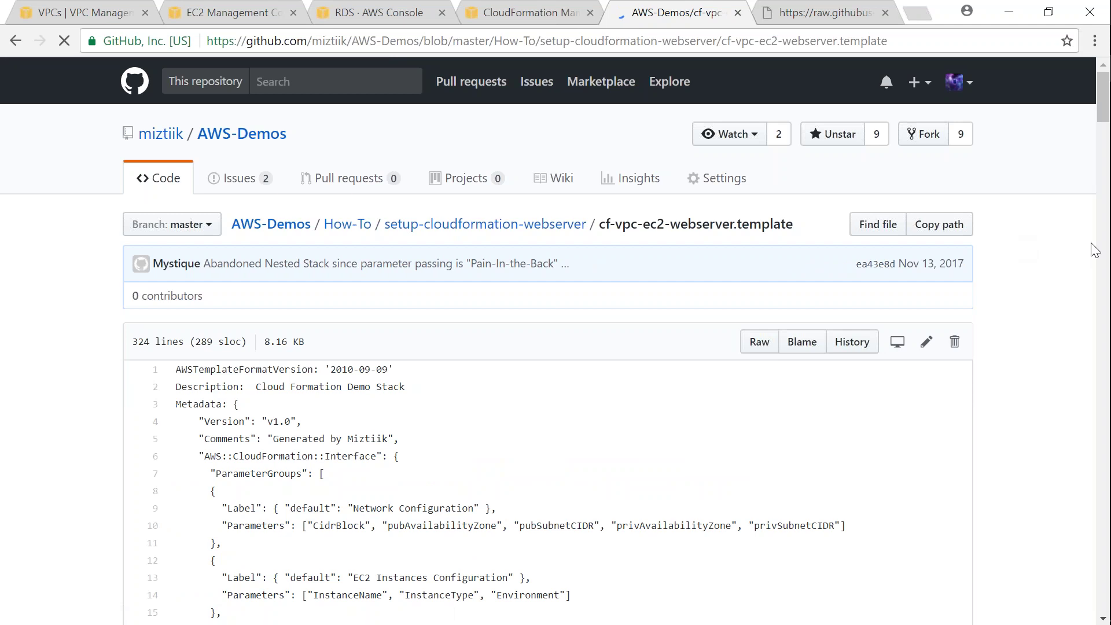
mouse_move(1107, 250)
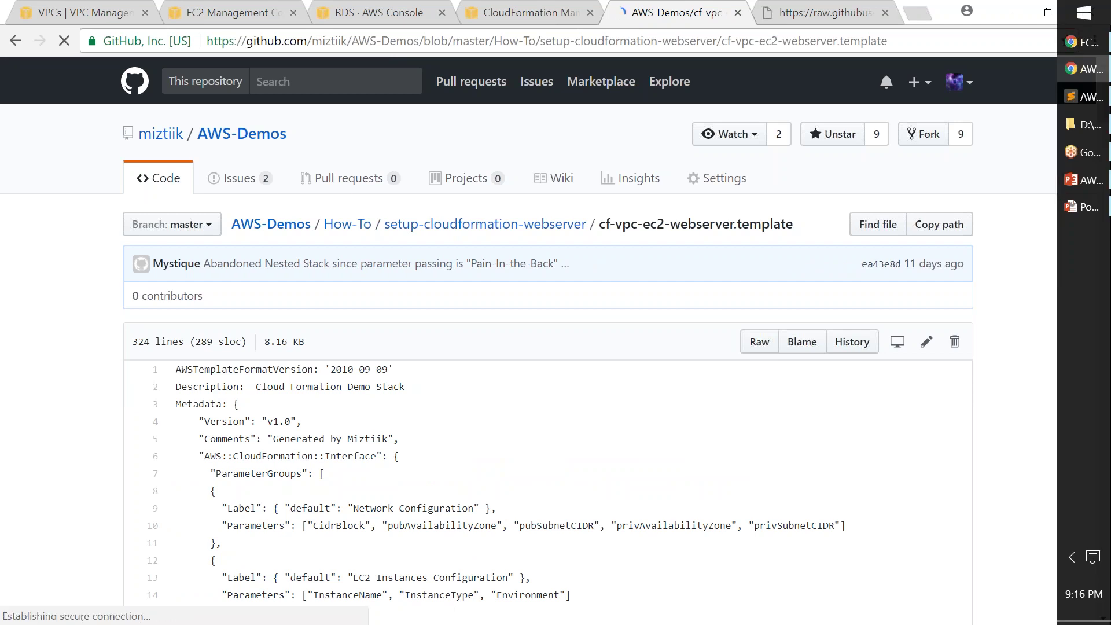
left_click(824, 13)
left_click(514, 130)
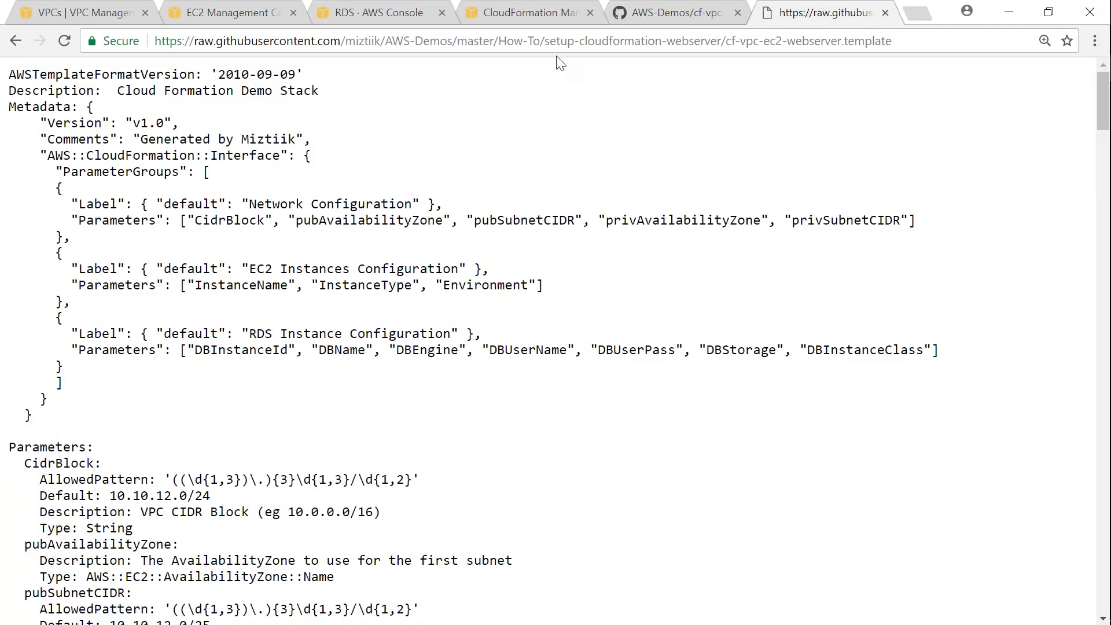
left_click(674, 16)
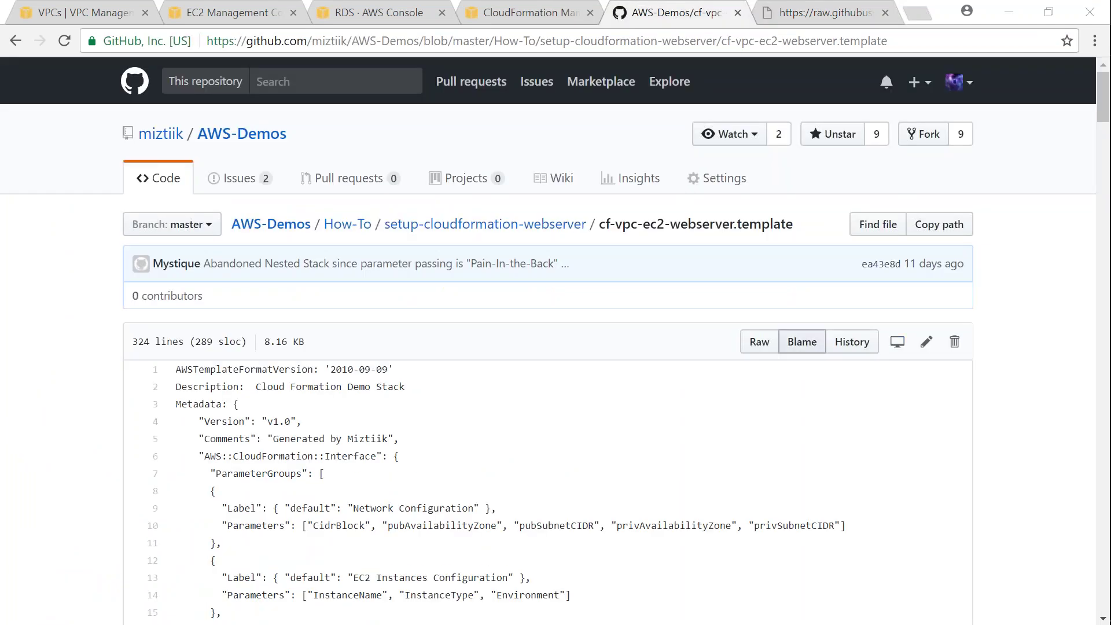
left_click(765, 342)
left_click(841, 11)
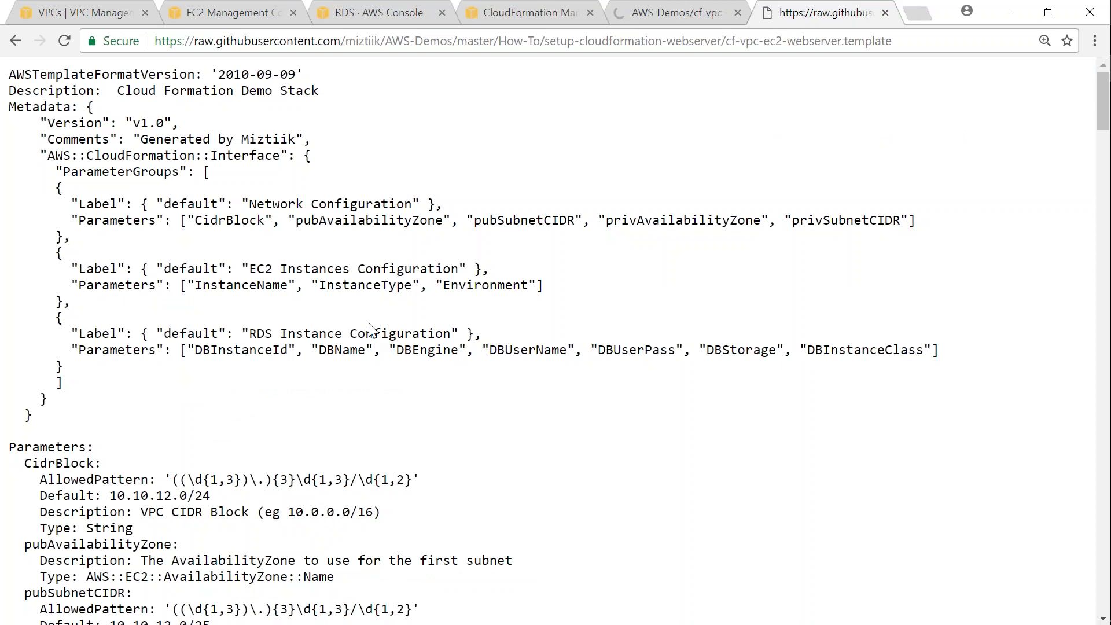
Switch to the template in Sublime Text, set its syntax to YAML and enlarge the editor text
left_click(1093, 97)
left_click(841, 266)
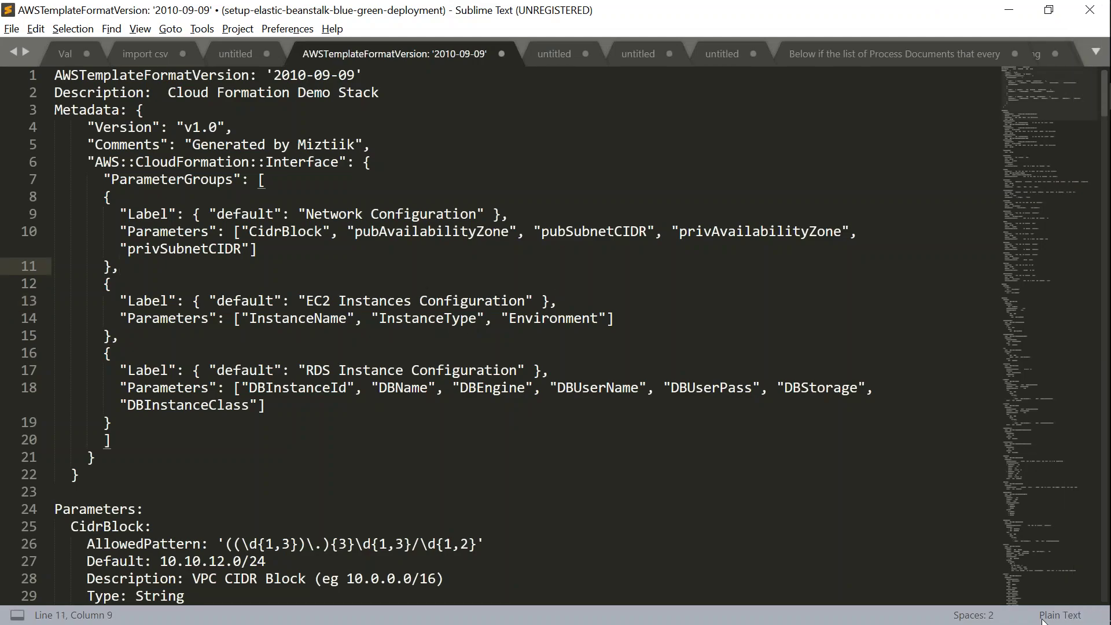
left_click(1048, 618)
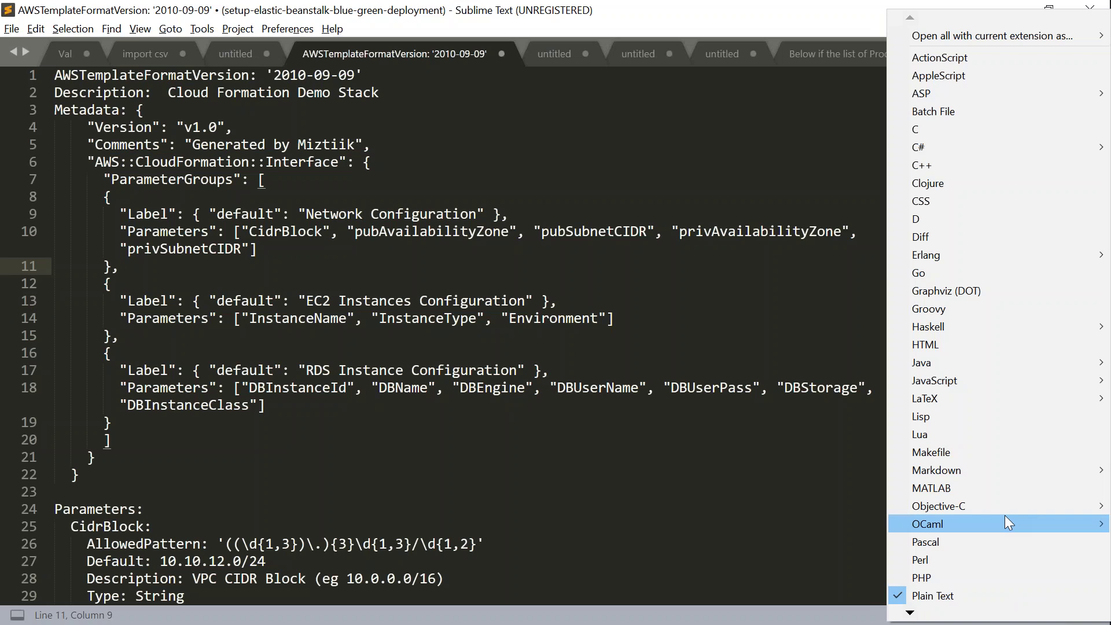
mouse_move(910, 613)
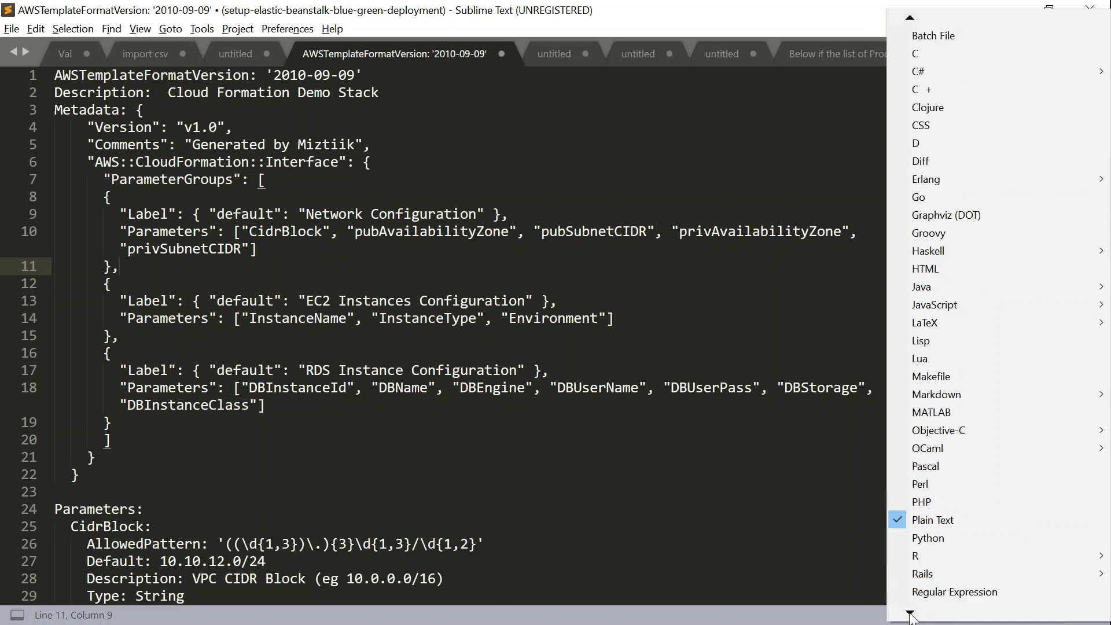
left_click(922, 592)
key("Down")
key("Down")
key("Down")
key("Down")
key("Down")
key("Down")
key("Down")
key("Down")
key("Down")
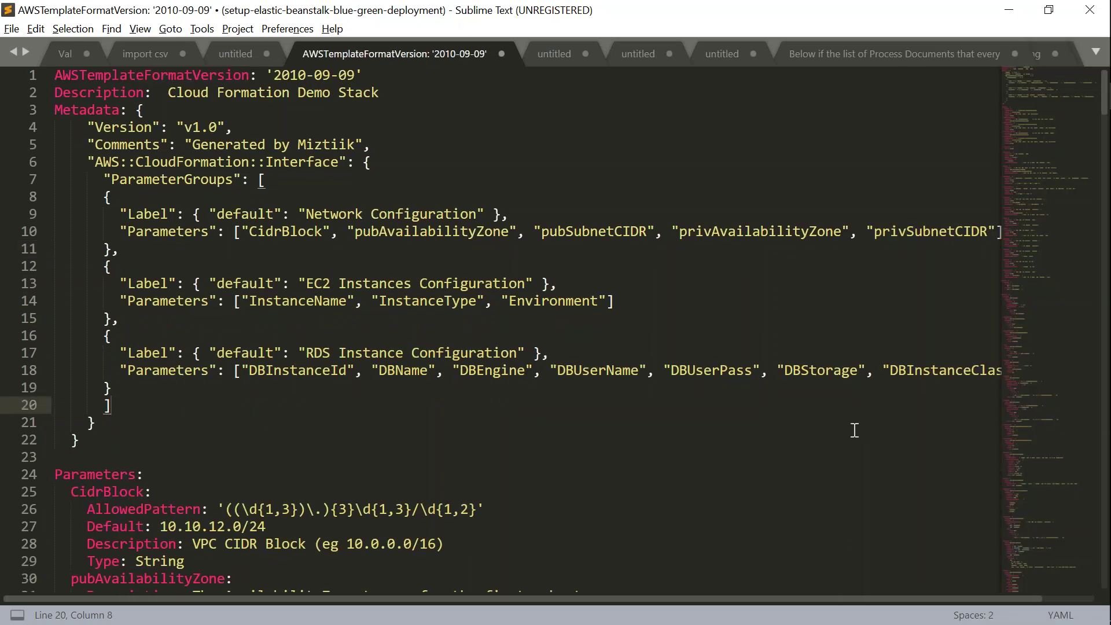
key("ctrl+equal")
key("ctrl+equal")
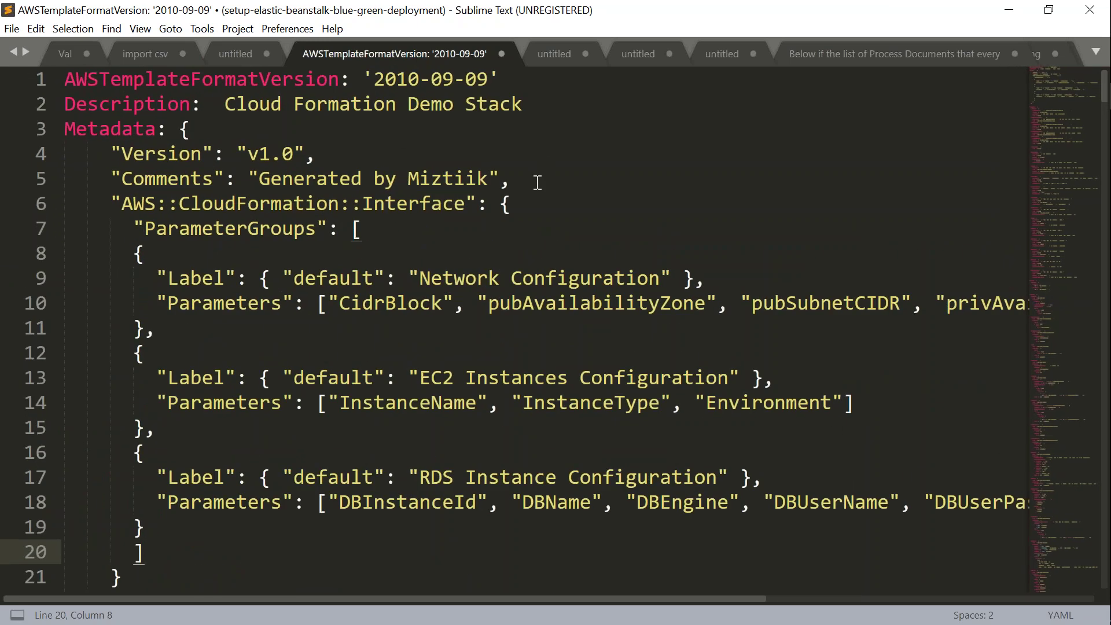
Highlight in turn the template's AWSTemplateFormatVersion, Description, Metadata and ParameterGroups entries
left_click_drag(499, 79, 65, 77)
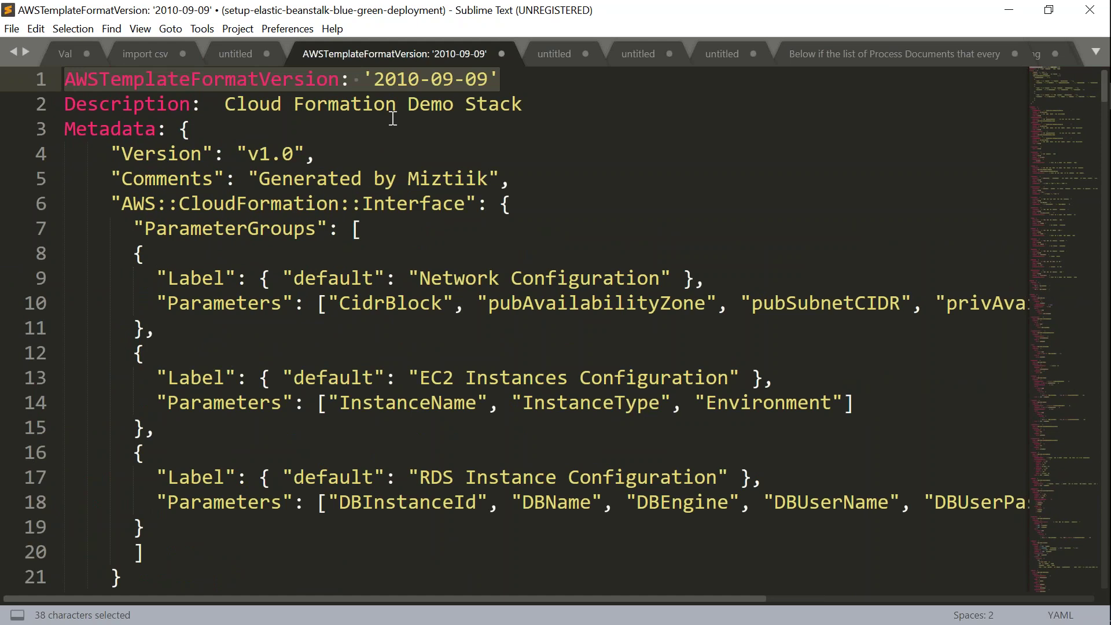
left_click_drag(75, 104, 557, 100)
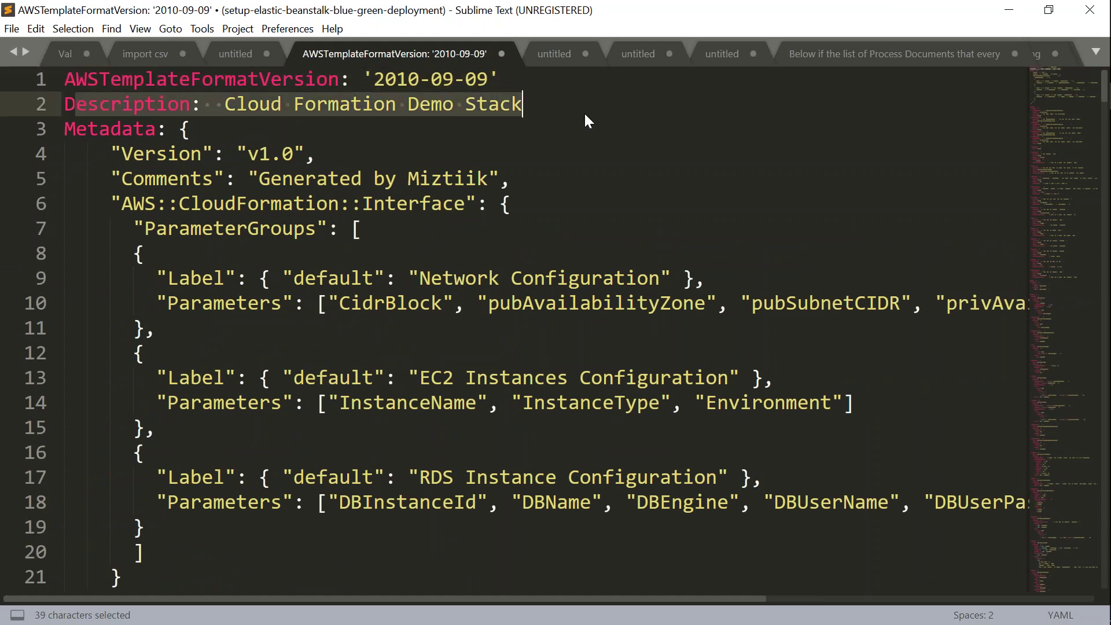
left_click_drag(64, 128, 202, 129)
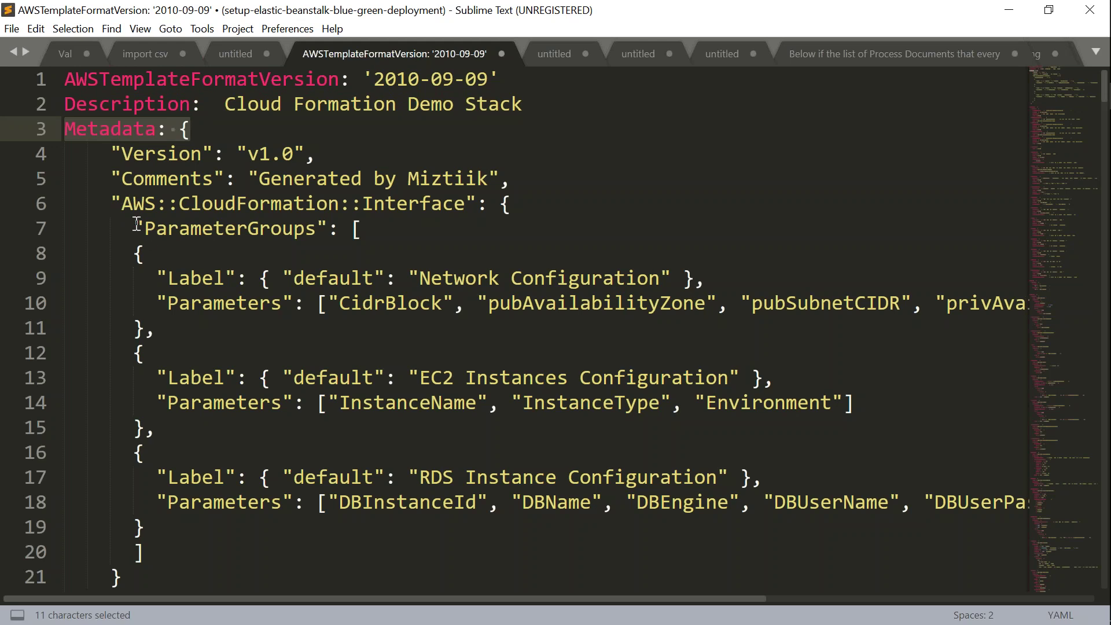
left_click_drag(137, 224, 350, 228)
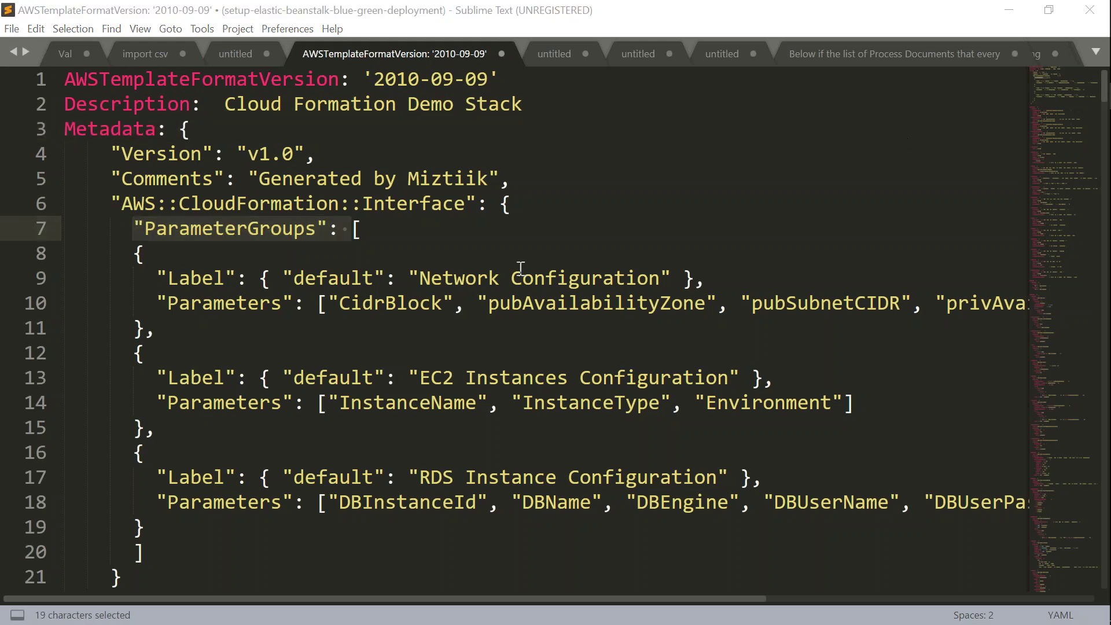
Go through the Network Configuration group's parameters one by one, from CidrBlock to privSubnetCIDR
left_click_drag(376, 302, 443, 302)
left_click_drag(532, 301, 639, 302)
left_click_drag(796, 302, 889, 302)
left_click_drag(958, 303, 1019, 303)
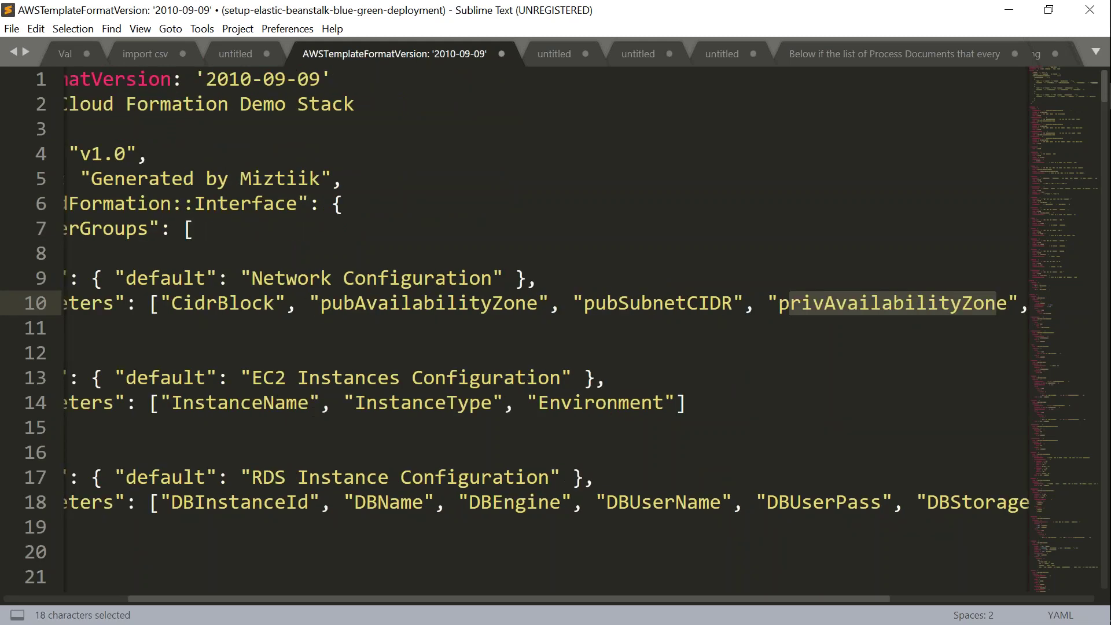
left_click_drag(737, 599, 941, 599)
left_click_drag(830, 303, 910, 303)
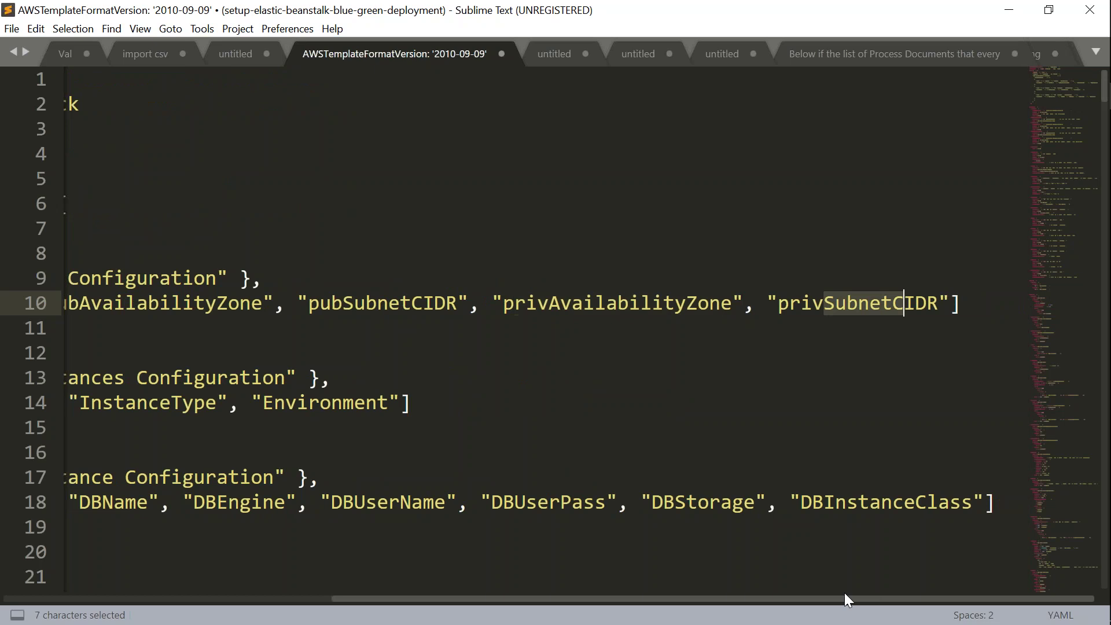
left_click_drag(721, 598, 398, 608)
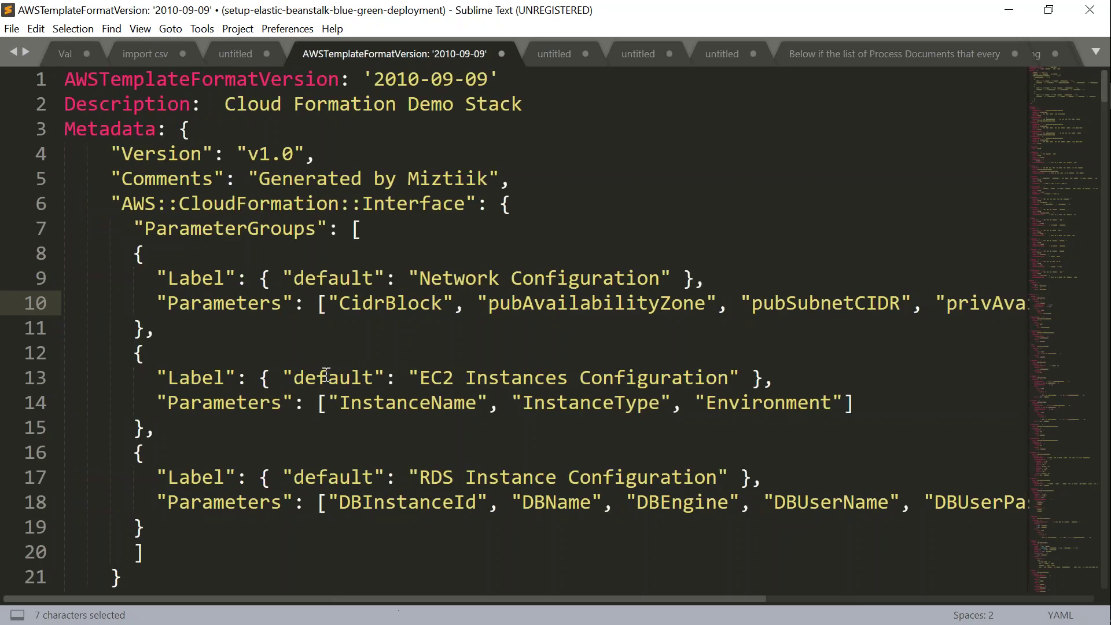
Highlight the EC2 Instances Configuration label and point out its InstanceName and Environment parameters
left_click(421, 380)
key("ctrl+shift+Right")
key("ctrl+shift+Right")
key("ctrl+shift+Right")
key("ctrl+shift+Right")
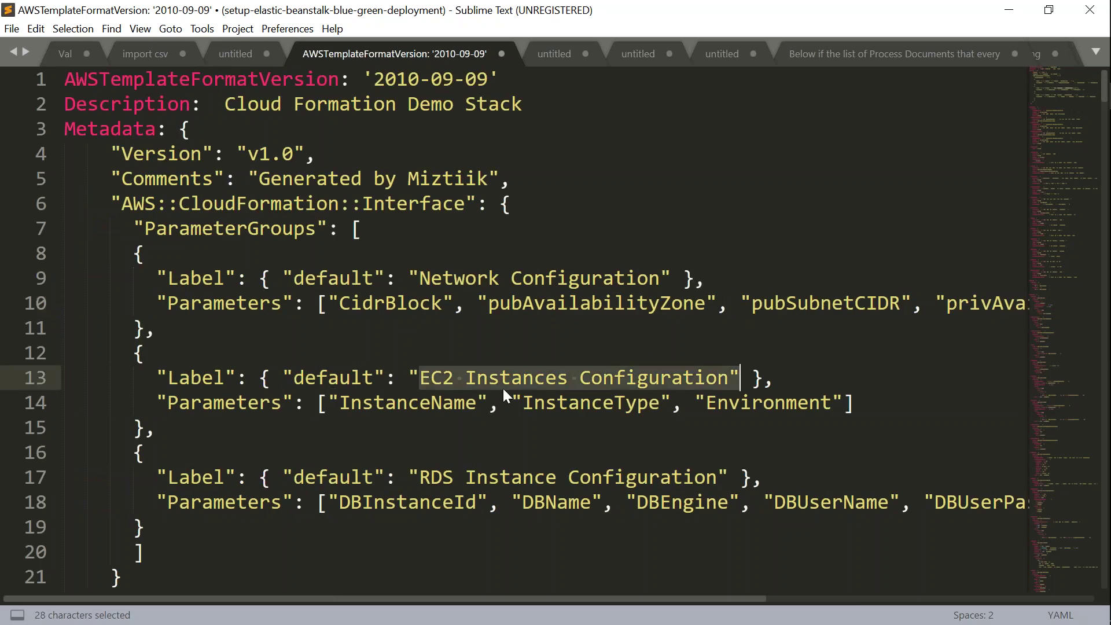
left_click_drag(171, 401, 282, 403)
left_click(386, 403)
left_click_drag(728, 404, 736, 404)
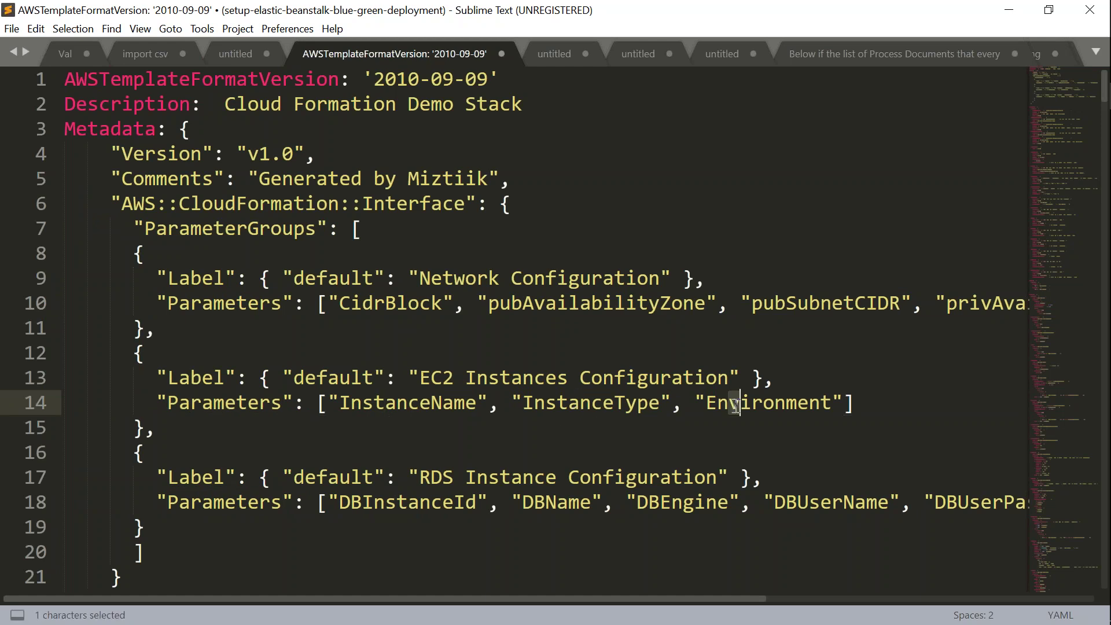
Highlight the RDS Instance Configuration label and point out the database parameters listed beneath it
scroll(253, 477, "down", 2)
left_click_drag(193, 327, 778, 331)
left_click(418, 354)
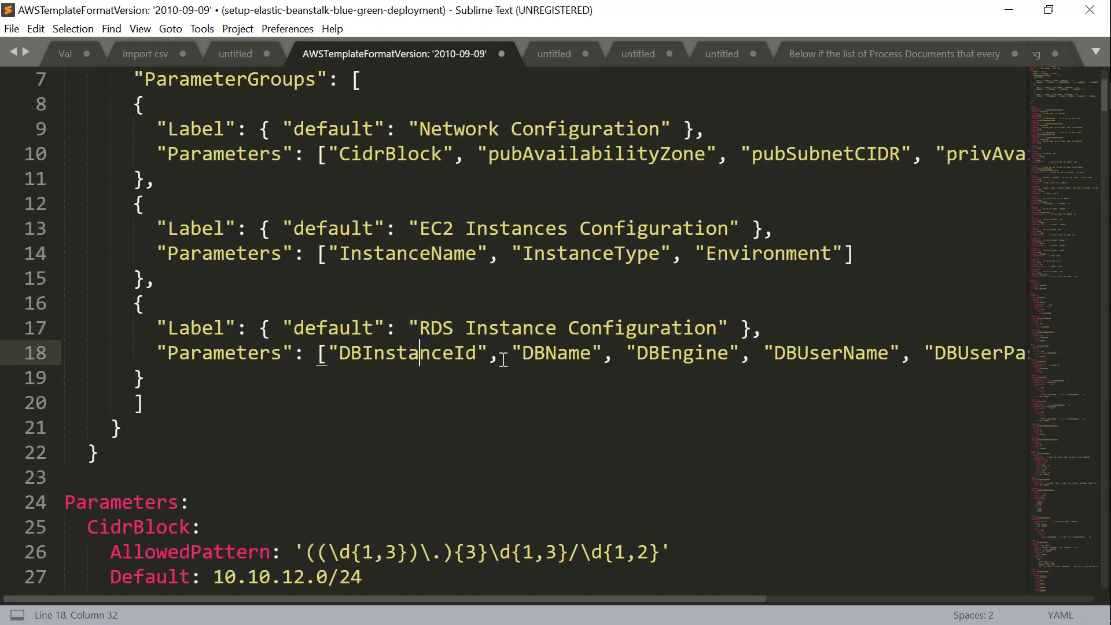
left_click(686, 358)
left_click(969, 353)
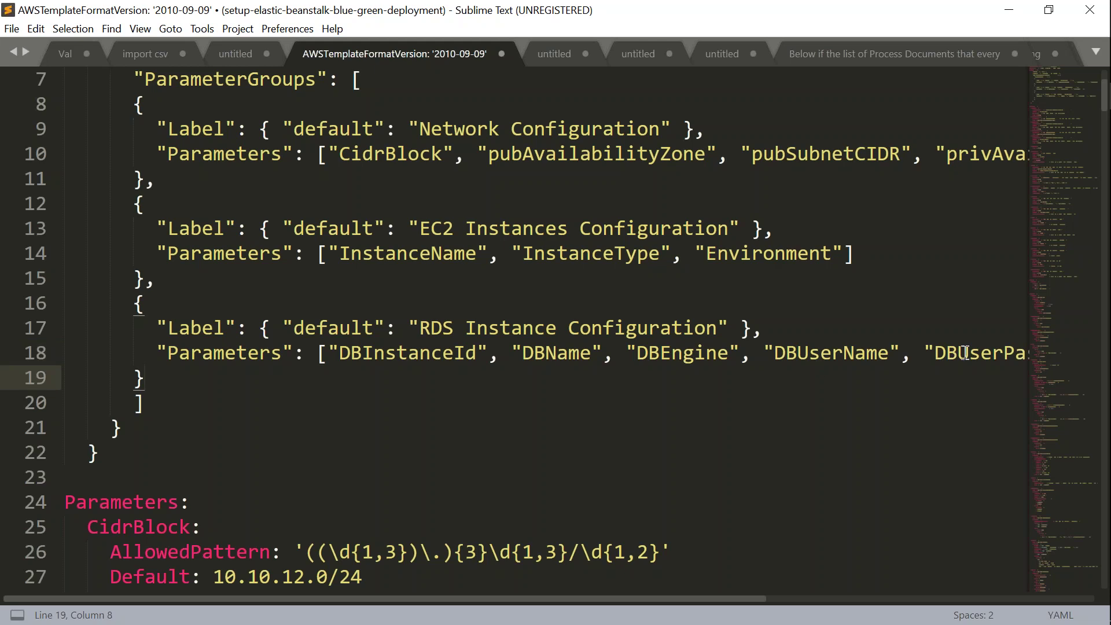
Highlight the Parameters section heading and examine the indentation of CidrBlock beneath it
scroll(261, 491, "down", 3)
left_click_drag(189, 278, 180, 278)
left_click_drag(93, 278, 64, 278)
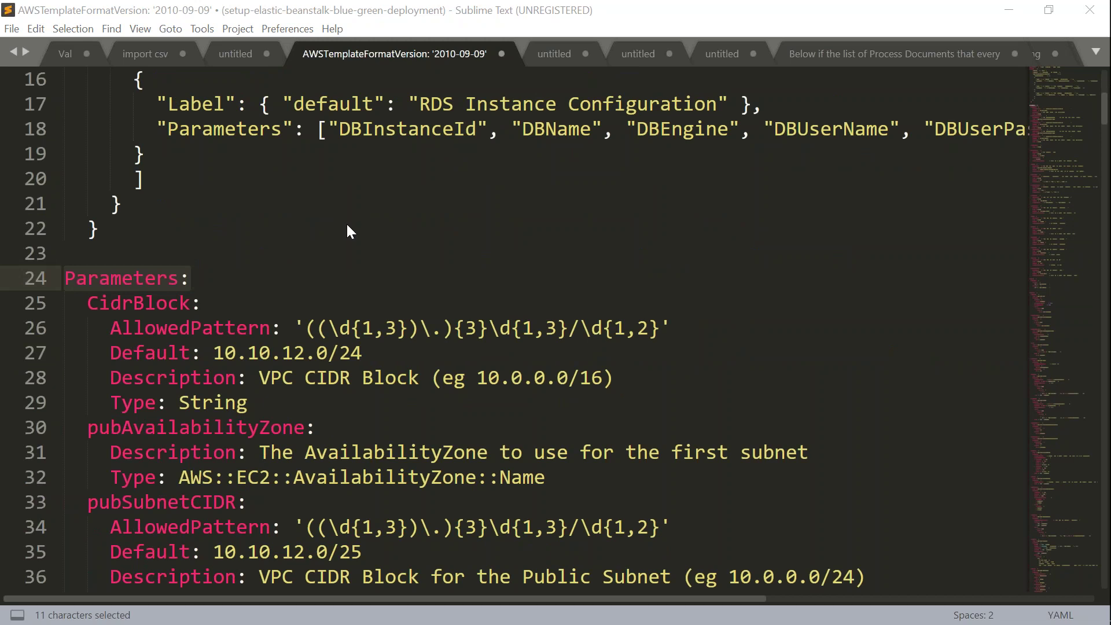
mouse_move(68, 303)
left_mouse_down()
mouse_move(98, 303)
mouse_move(87, 303)
left_mouse_up()
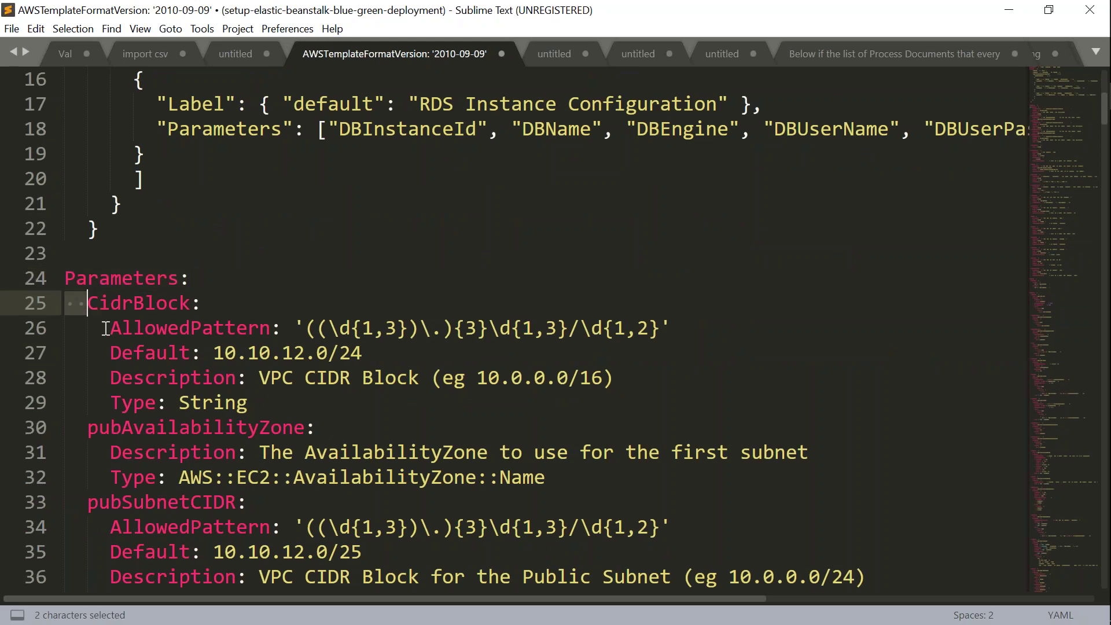
left_click(69, 302)
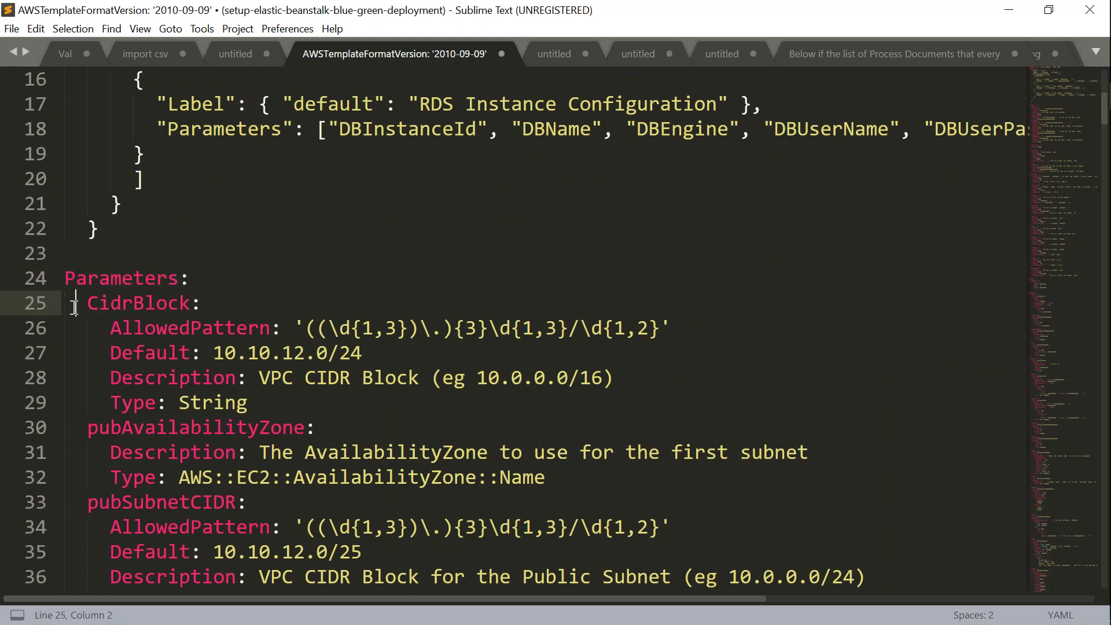
left_click_drag(65, 278, 191, 278)
left_click(67, 273)
left_click_drag(64, 303, 91, 303)
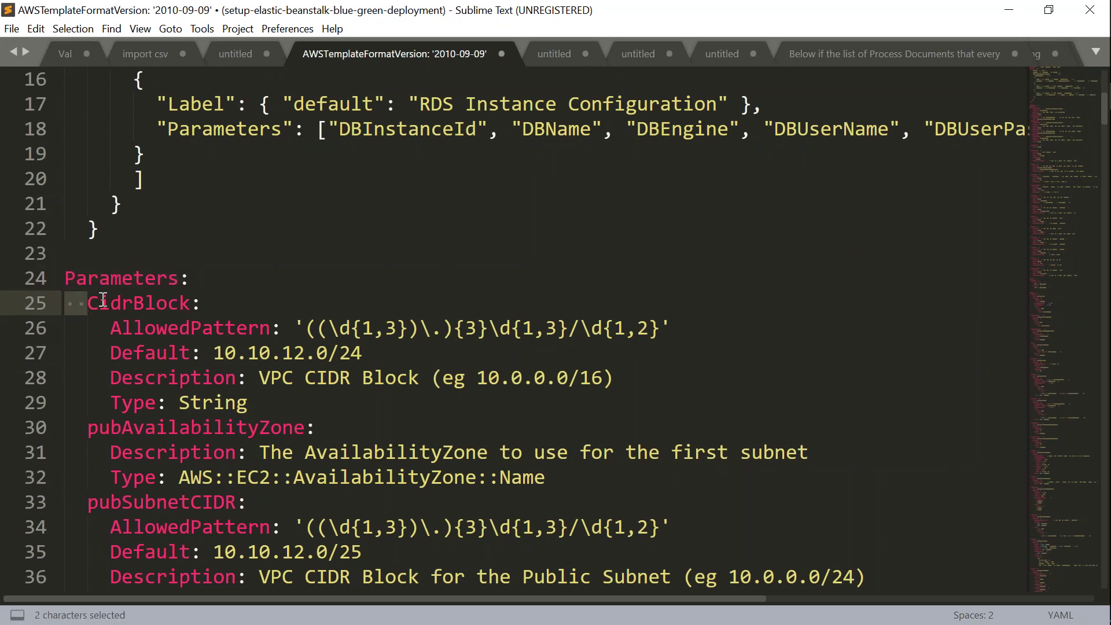
left_click(76, 303)
Compare the indentation of the AllowedPattern property with that of the pubAvailabilityZone parameter
left_click_drag(64, 302, 66, 324)
left_click(88, 328)
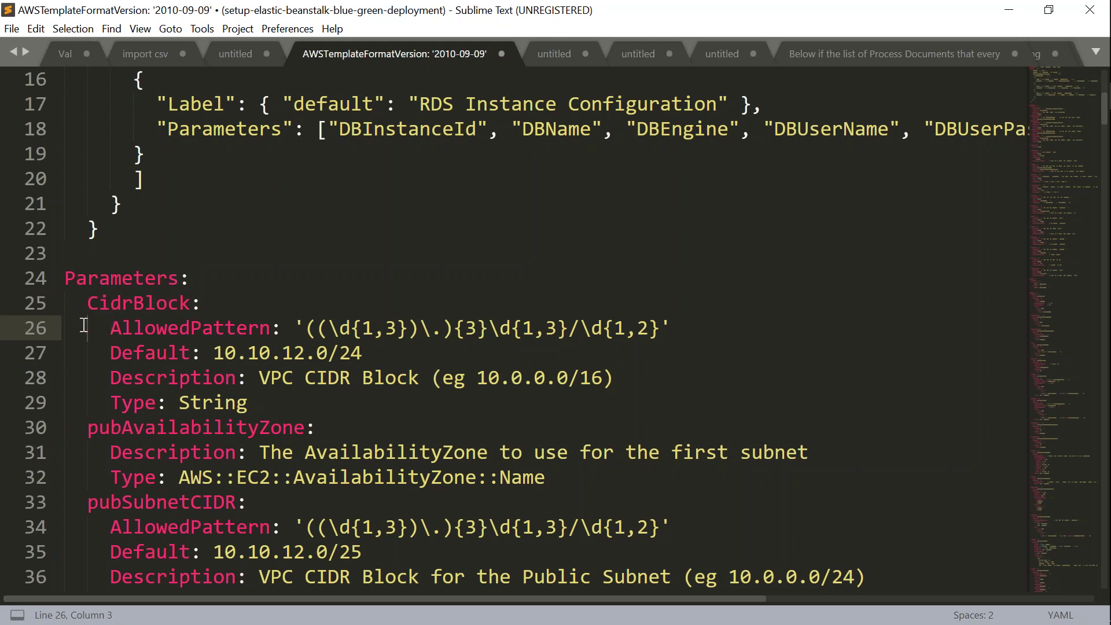
triple_click(103, 329)
left_click_drag(109, 327, 64, 327)
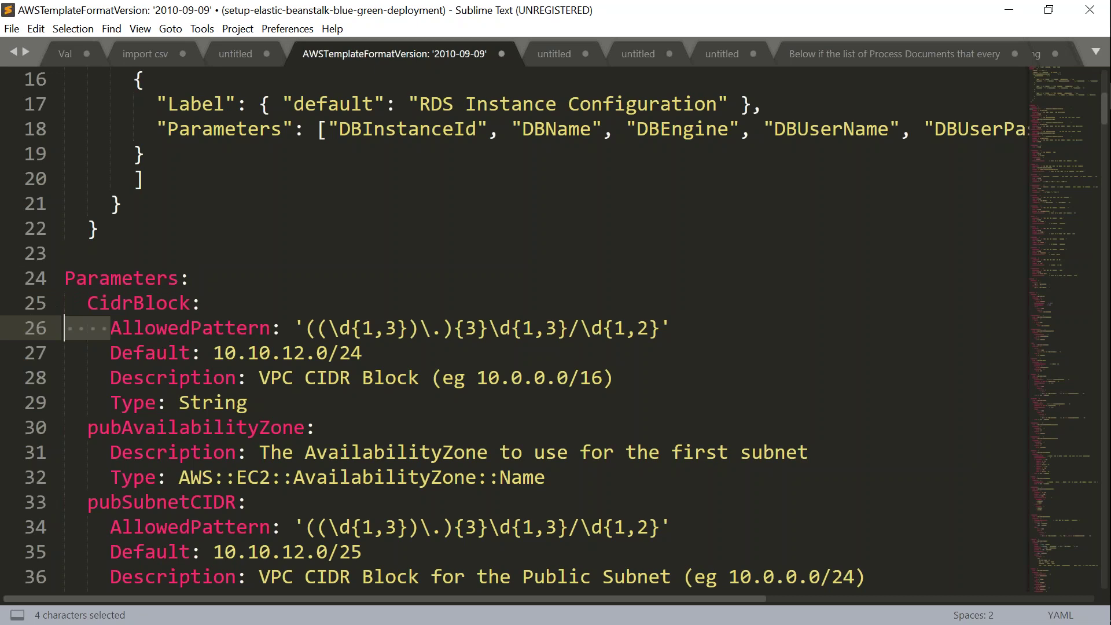
left_click(87, 428)
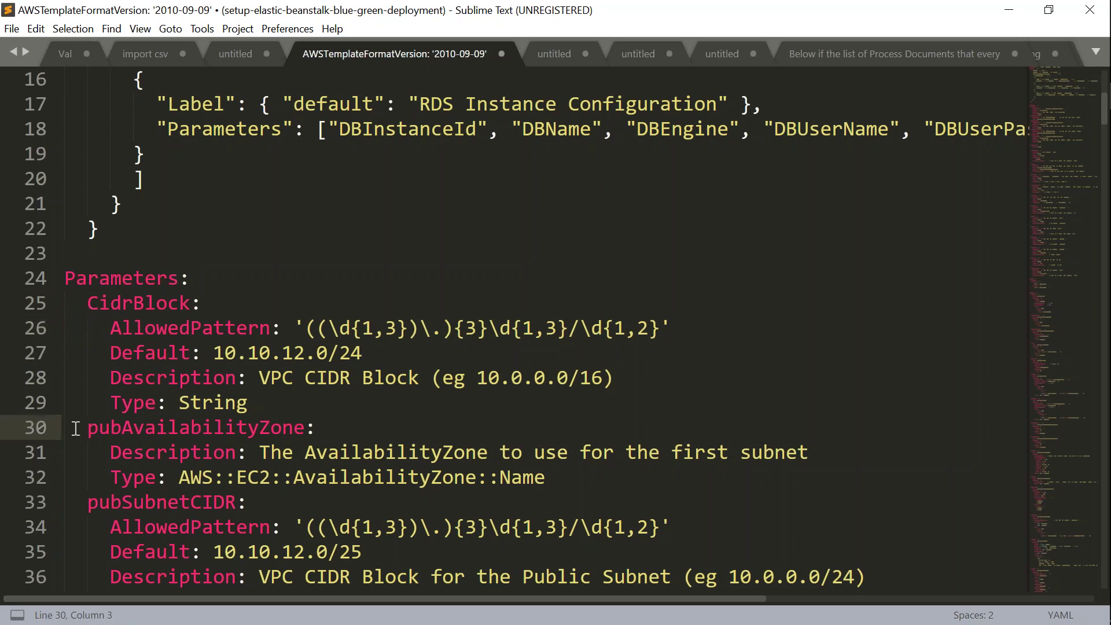
left_click_drag(66, 429, 89, 429)
left_click(121, 428)
left_click(215, 433)
Point out the CidrBlock and pubAvailabilityZone parameter names and highlight the type AWS::EC2::AvailabilityZone::Name
scroll(184, 492, "down", 2)
left_click(142, 153)
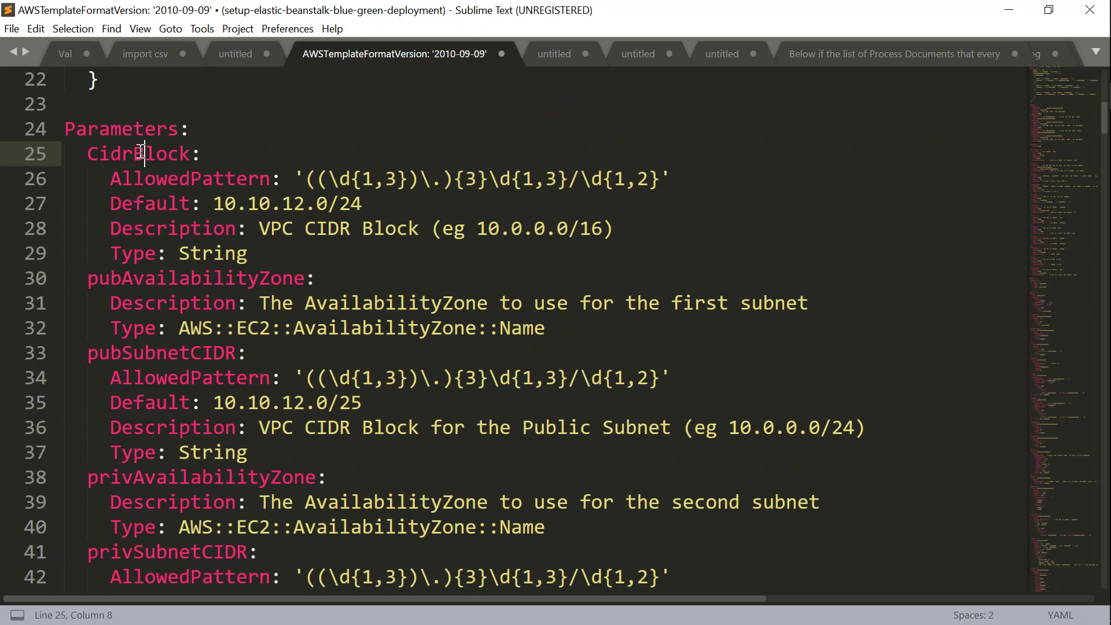
double_click(180, 153)
left_click_drag(224, 278, 122, 278)
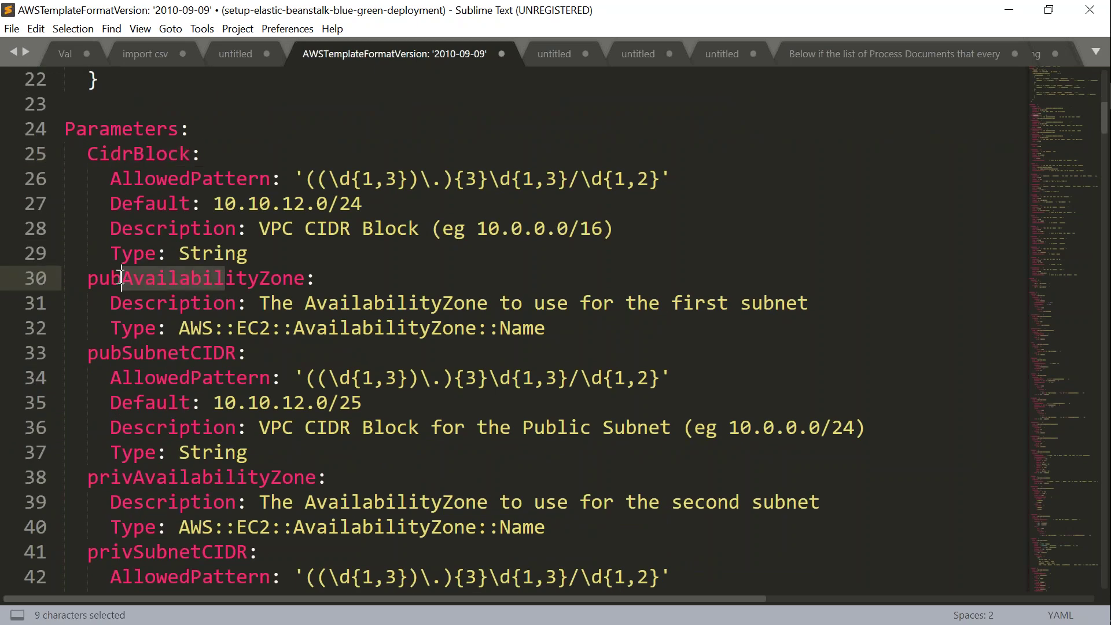
mouse_move(193, 330)
left_mouse_down()
mouse_move(575, 331)
mouse_move(181, 328)
left_mouse_up()
left_click(555, 333)
left_click(433, 342)
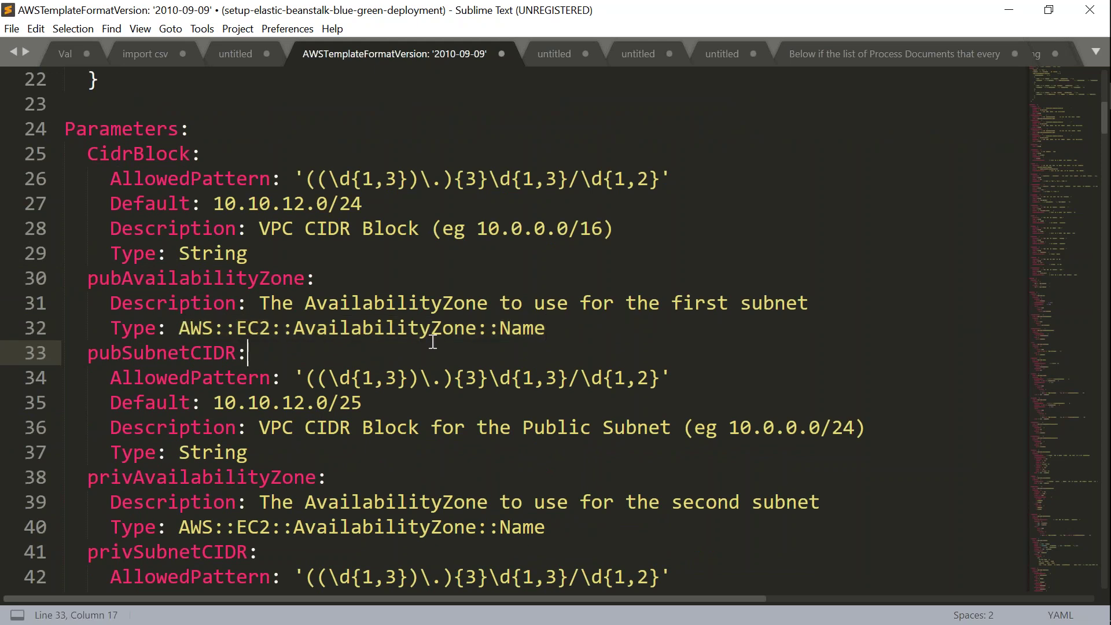
left_click_drag(547, 330, 184, 329)
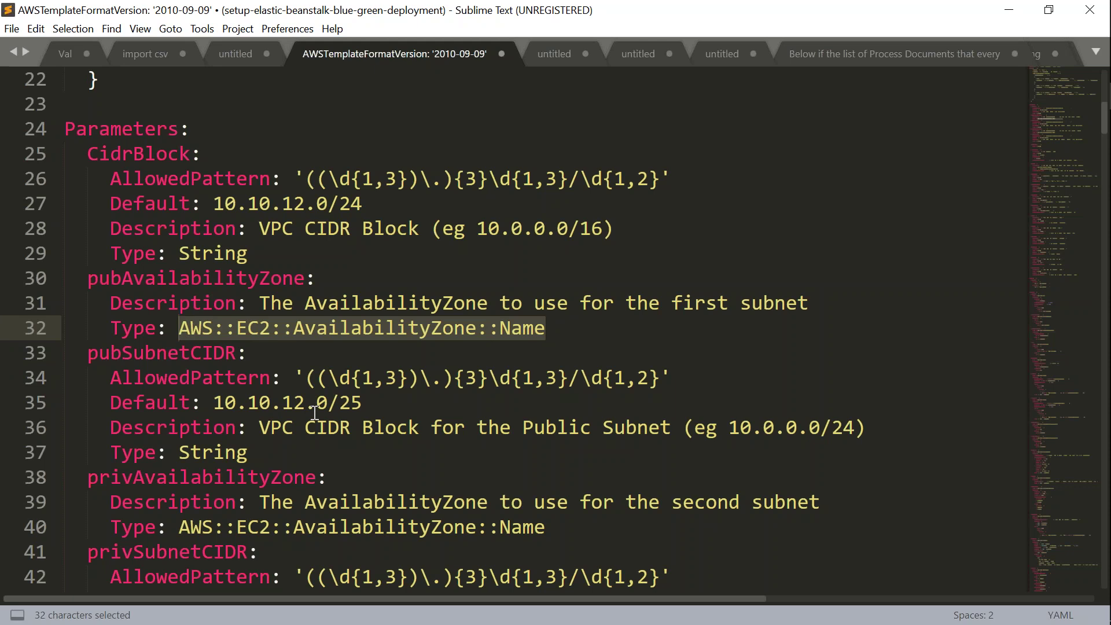
Highlight the pubSubnetCIDR, privAvailabilityZone and privSubnetCIDR parameter names in the Parameters section
scroll(288, 330, "down", 2)
left_click_drag(133, 204, 227, 204)
left_click_drag(156, 328, 315, 328)
left_click_drag(99, 402, 248, 402)
Highlight the Default and Description properties of the privSubnetCIDR parameter
scroll(315, 391, "down", 2)
left_click_drag(214, 302, 385, 302)
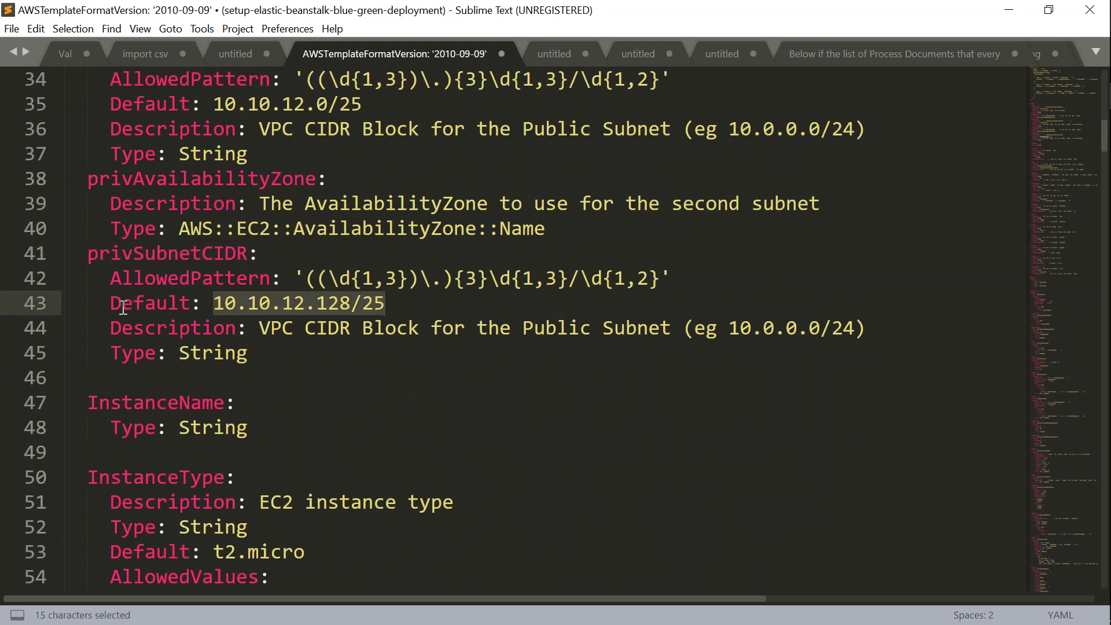
left_click_drag(110, 303, 385, 302)
left_click(216, 309)
left_click_drag(111, 328, 866, 328)
left_click(532, 328)
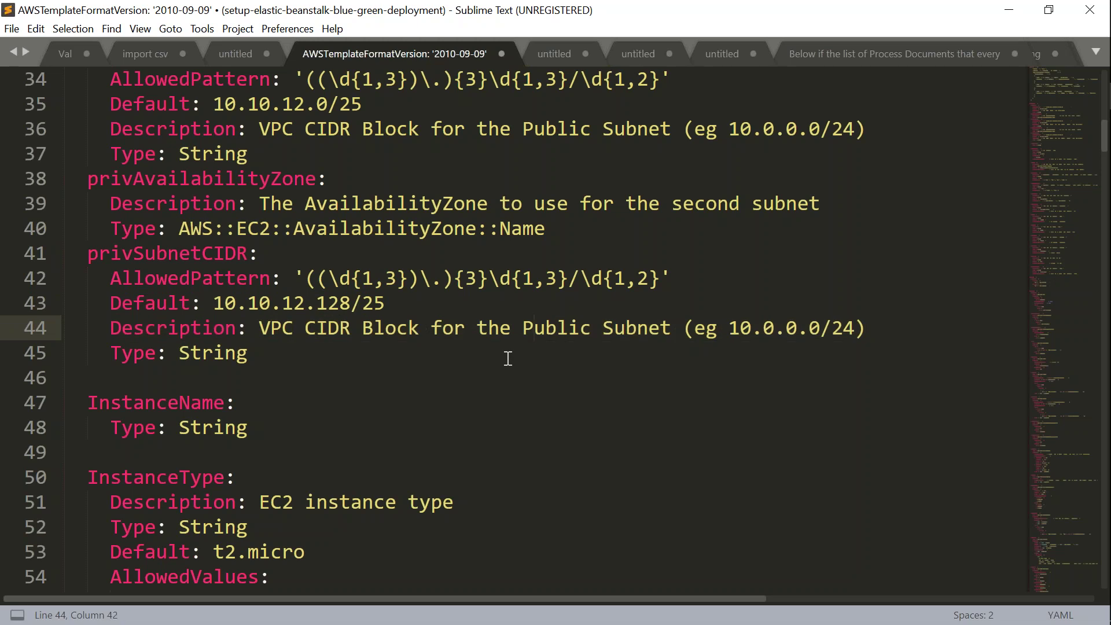
Replace Public with Private in the Description of the privSubnetCIDR parameter
double_click(545, 330)
type("Private")
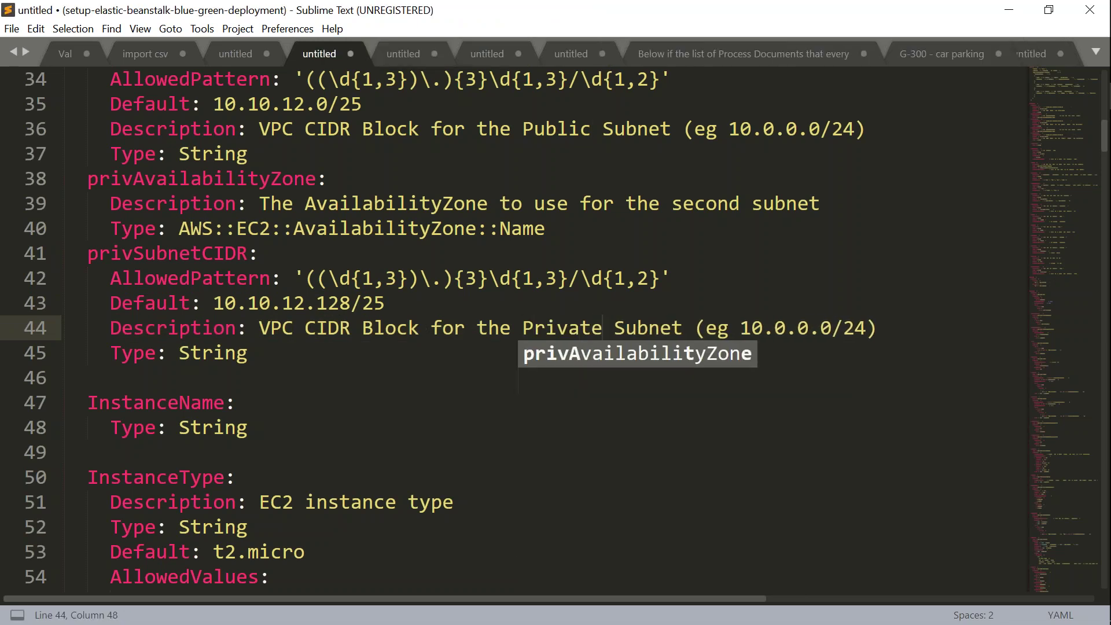
left_click(308, 400)
Highlight the InstanceName parameter block and its String type
left_click_drag(270, 426, 64, 403)
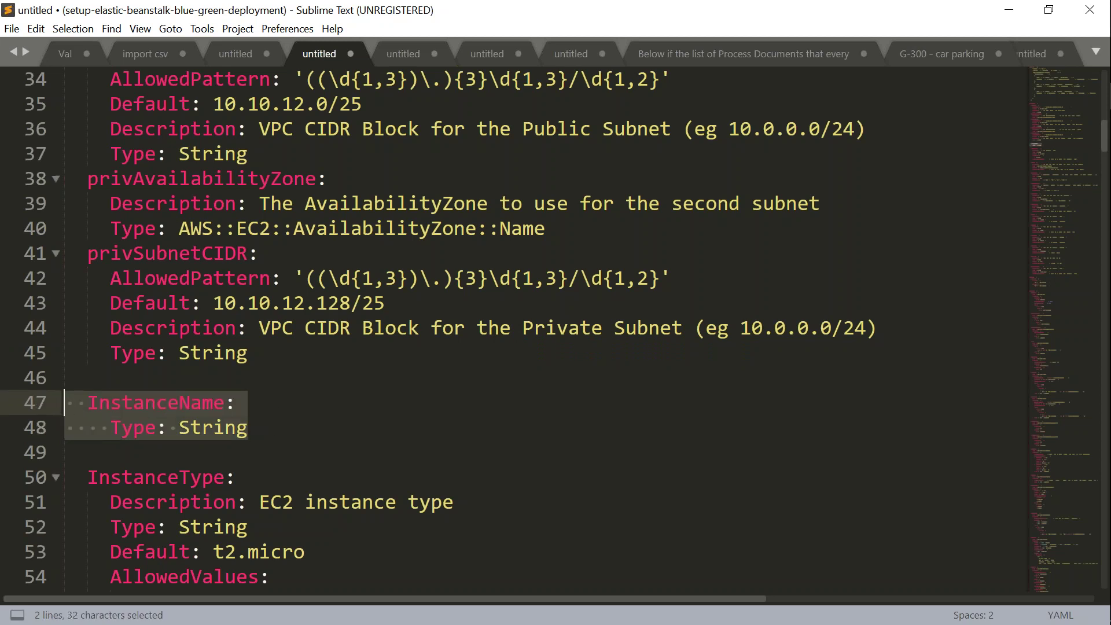
left_click(156, 403)
double_click(222, 427)
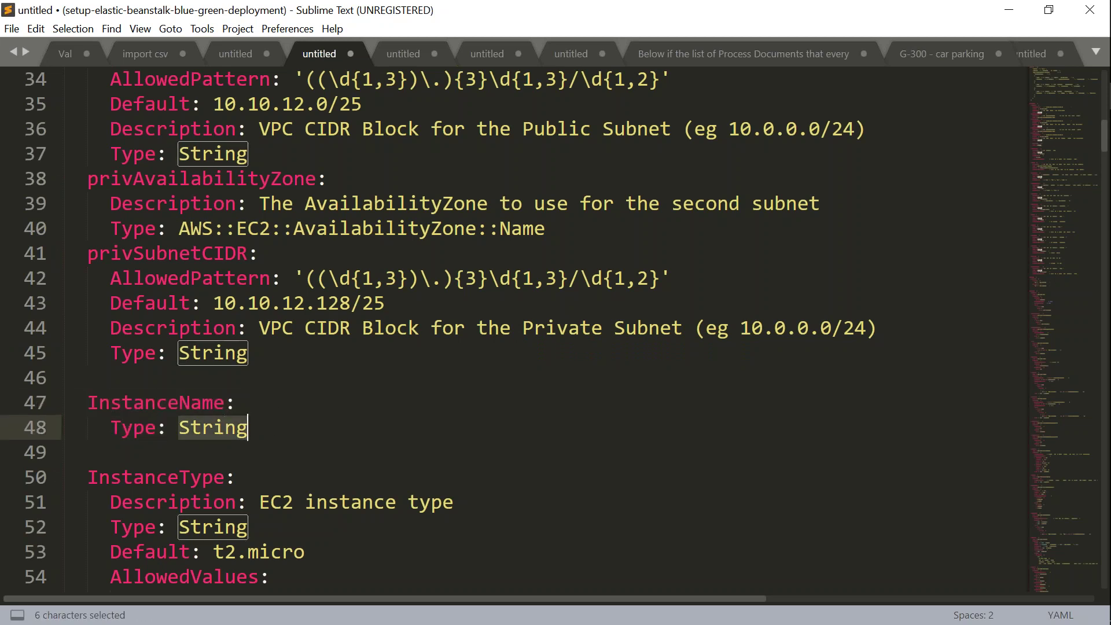
Highlight the InstanceType parameter name and its AllowedValues entry
scroll(276, 495, "down", 2)
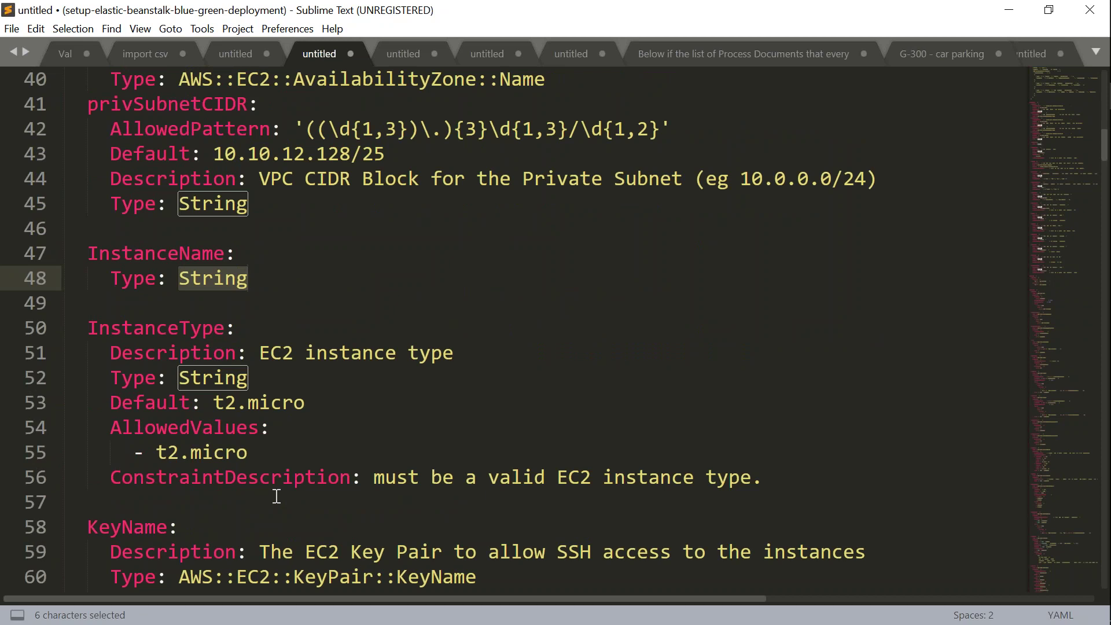
double_click(193, 328)
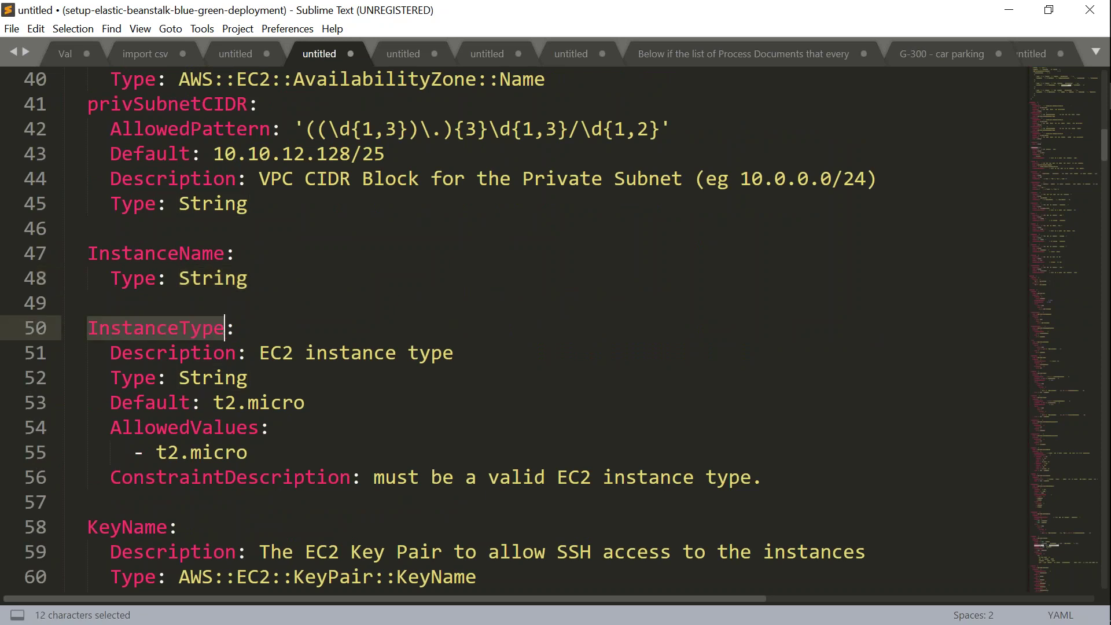
scroll(207, 495, "down", 2)
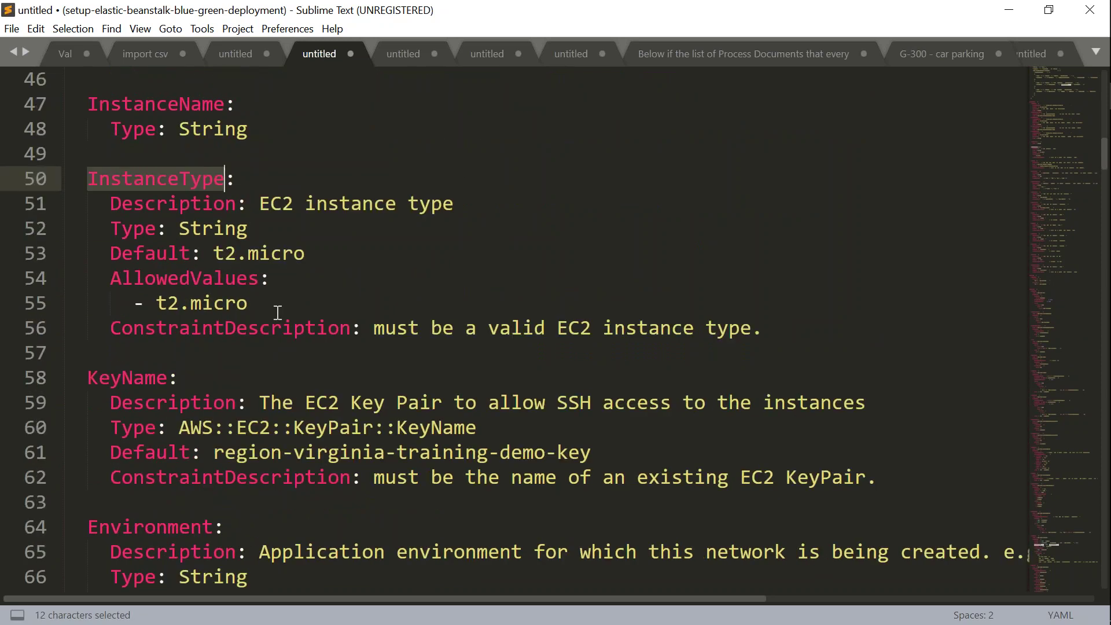
left_click_drag(251, 303, 61, 285)
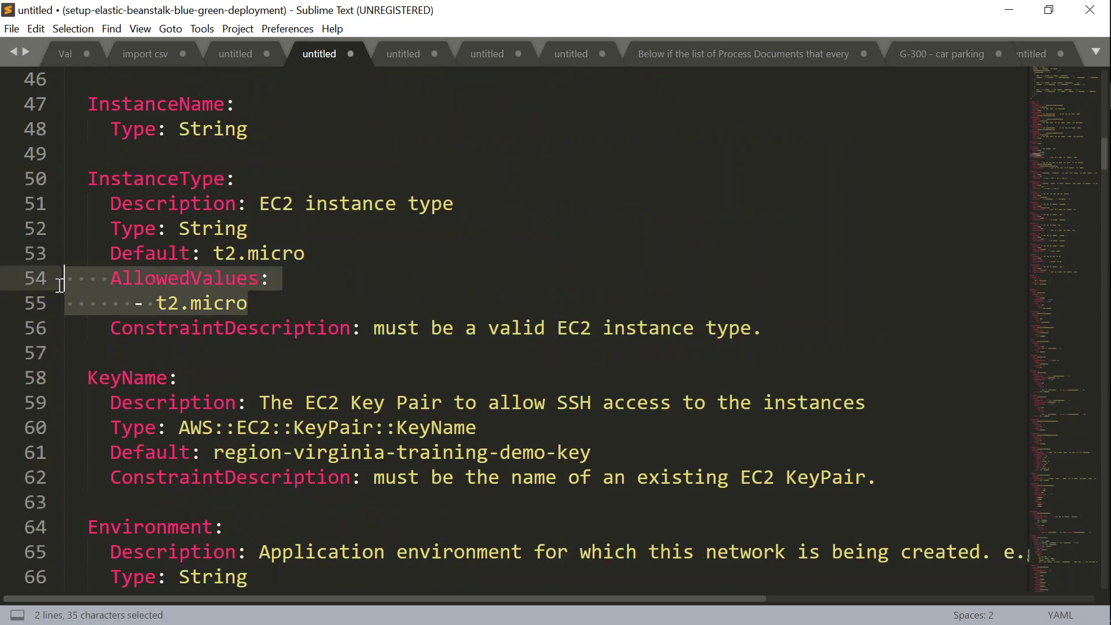
Add t2.nana and c4.xlarge as list items under AllowedValues of the InstanceType parameter
left_click(251, 303)
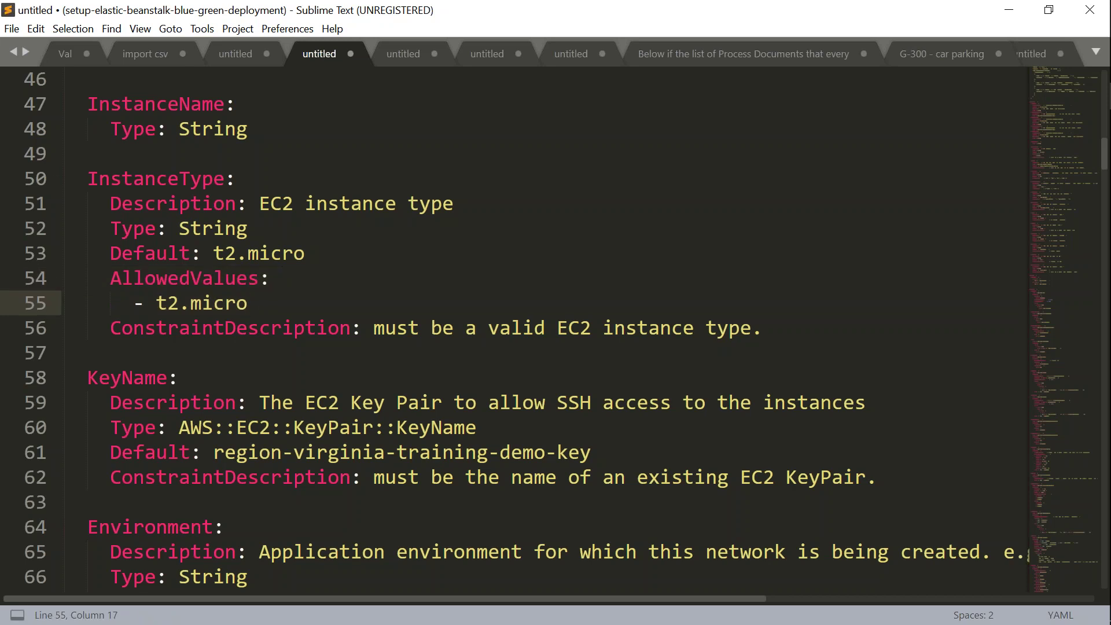
key("Return")
type("- t2.na")
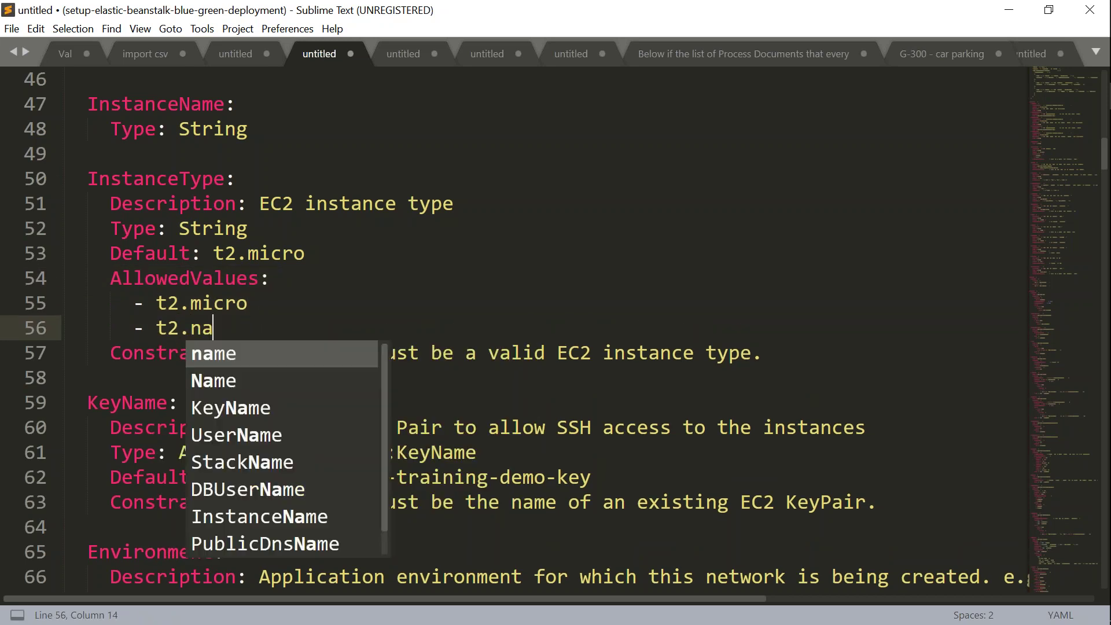
type("na")
key("Return")
type("- c4.xlarge")
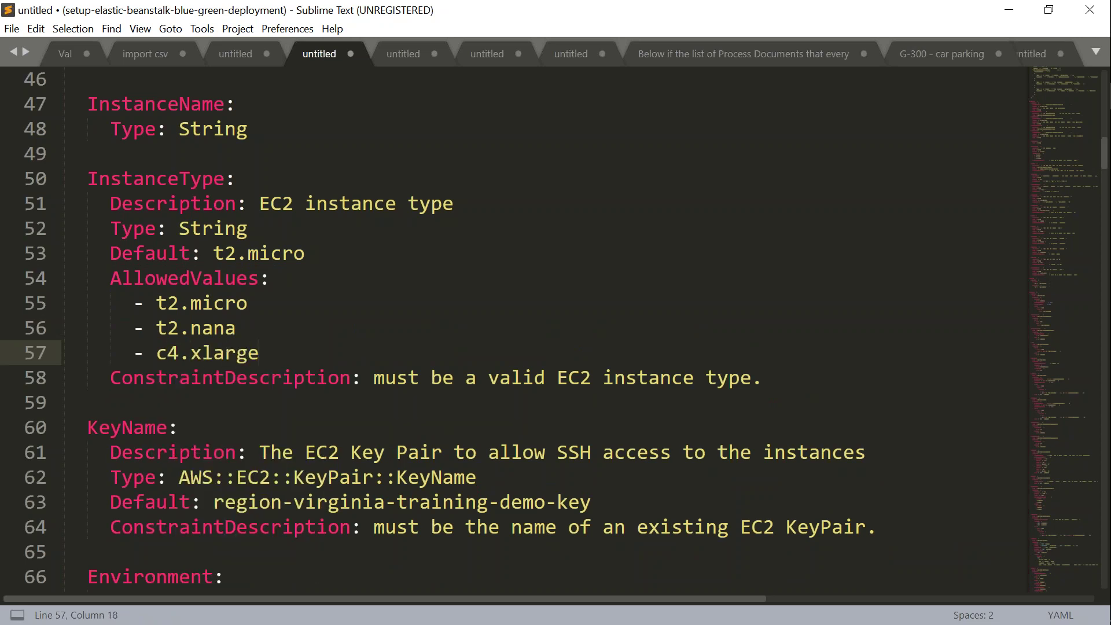
Highlight the list of allowed instance types, the Default line and the InstanceType parameter name
left_click_drag(258, 360, 31, 307)
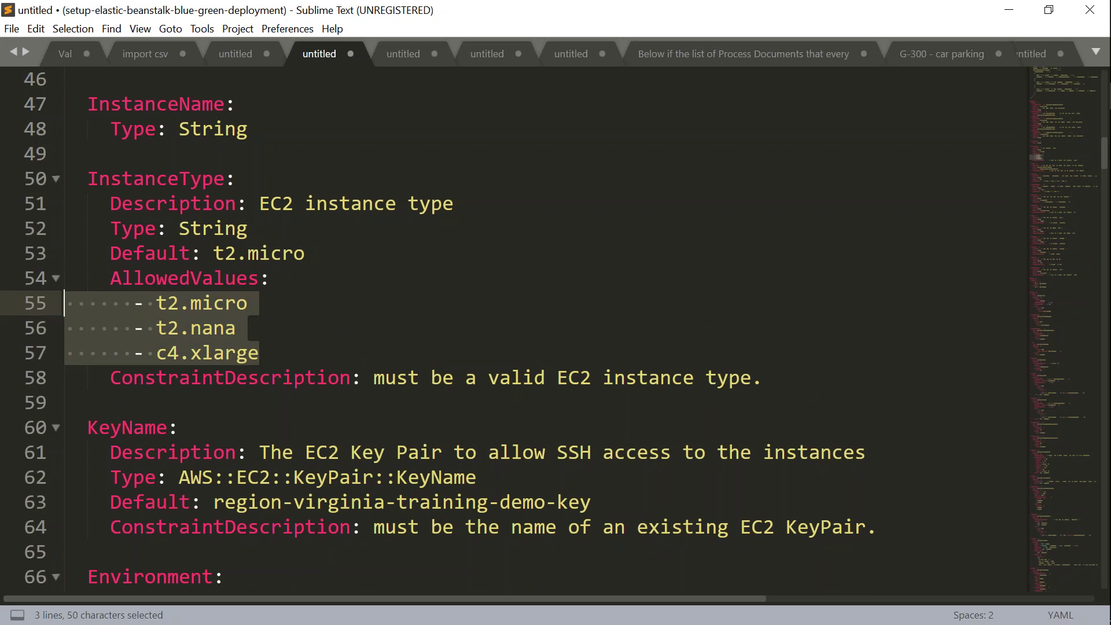
left_click_drag(305, 253, 65, 253)
double_click(152, 178)
Highlight the KeyName parameter, its type AWS::EC2::KeyPair::KeyName and its default key pair value
scroll(255, 547, "down", 2)
double_click(127, 278)
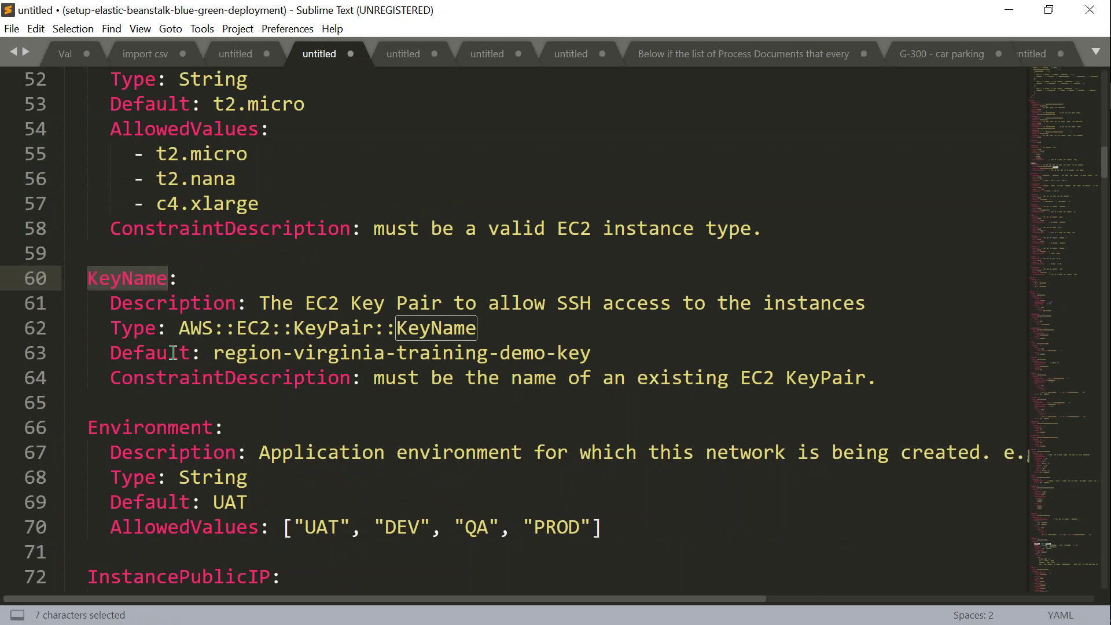
left_click_drag(179, 328, 477, 329)
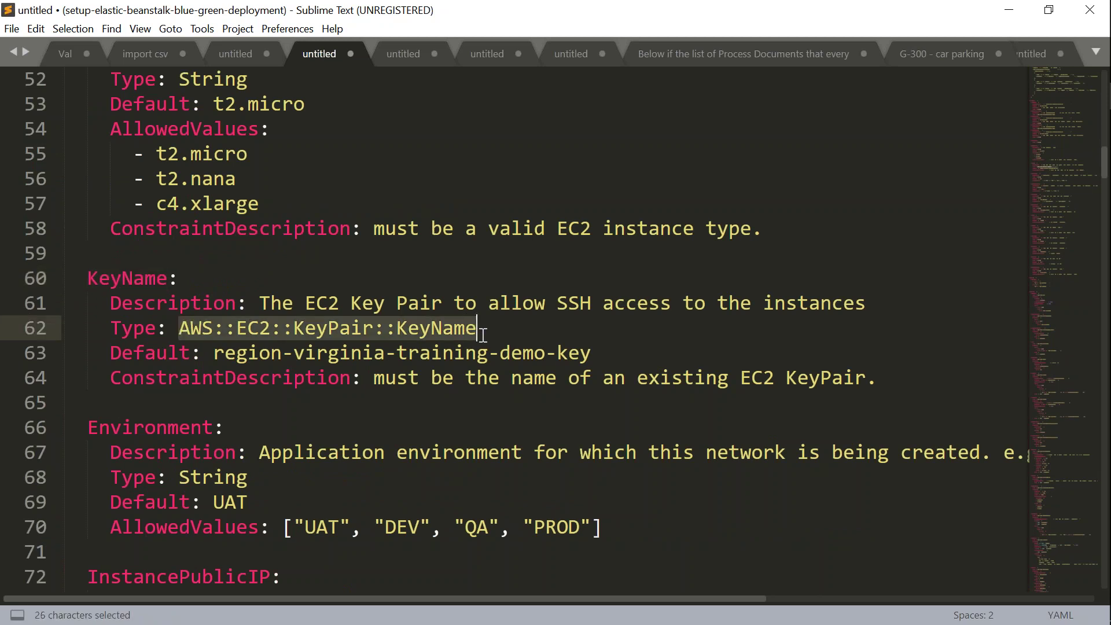
mouse_move(214, 353)
left_mouse_down()
mouse_move(652, 361)
mouse_move(214, 347)
left_mouse_up()
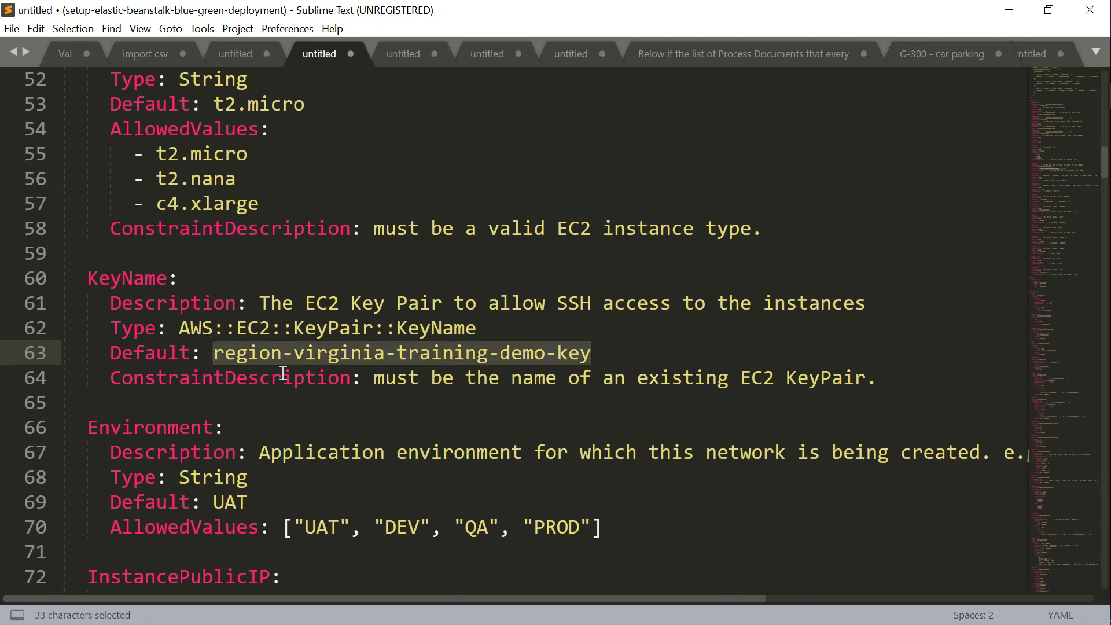
left_click(335, 356)
left_click_drag(214, 352, 600, 347)
Highlight the Environment parameter name and its UAT, DEV, QA and PROD allowed values
scroll(306, 377, "down", 2)
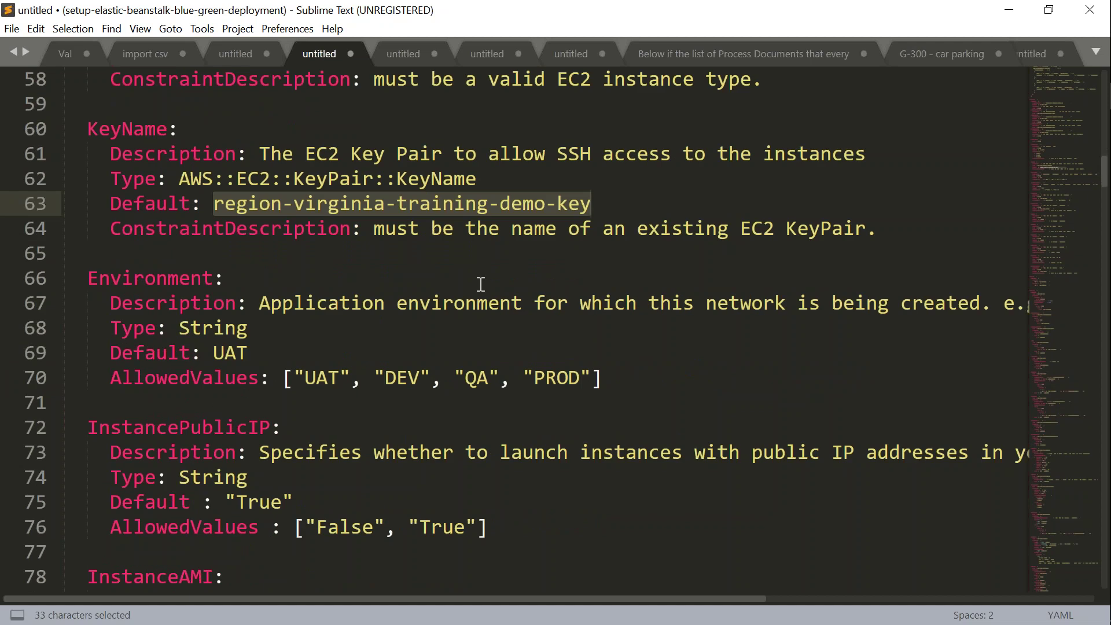
scroll(291, 295, "down", 2)
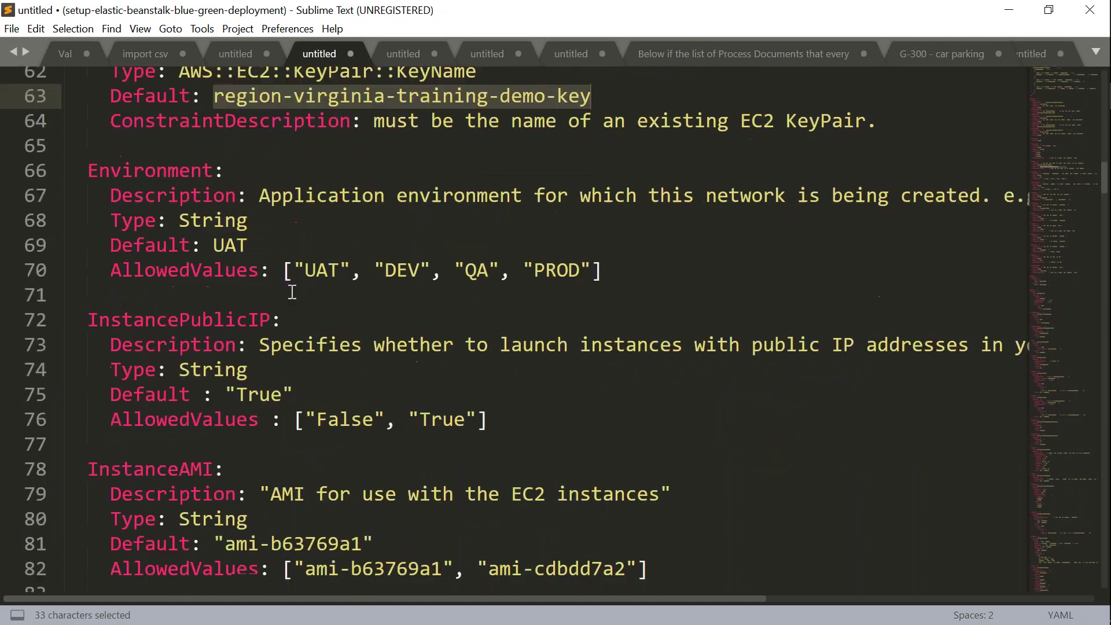
double_click(132, 130)
left_click_drag(292, 228, 592, 228)
Highlight the InstancePublicIP parameter, its False and True allowed values and its default value
left_click_drag(145, 278, 259, 278)
left_click_drag(321, 377, 473, 375)
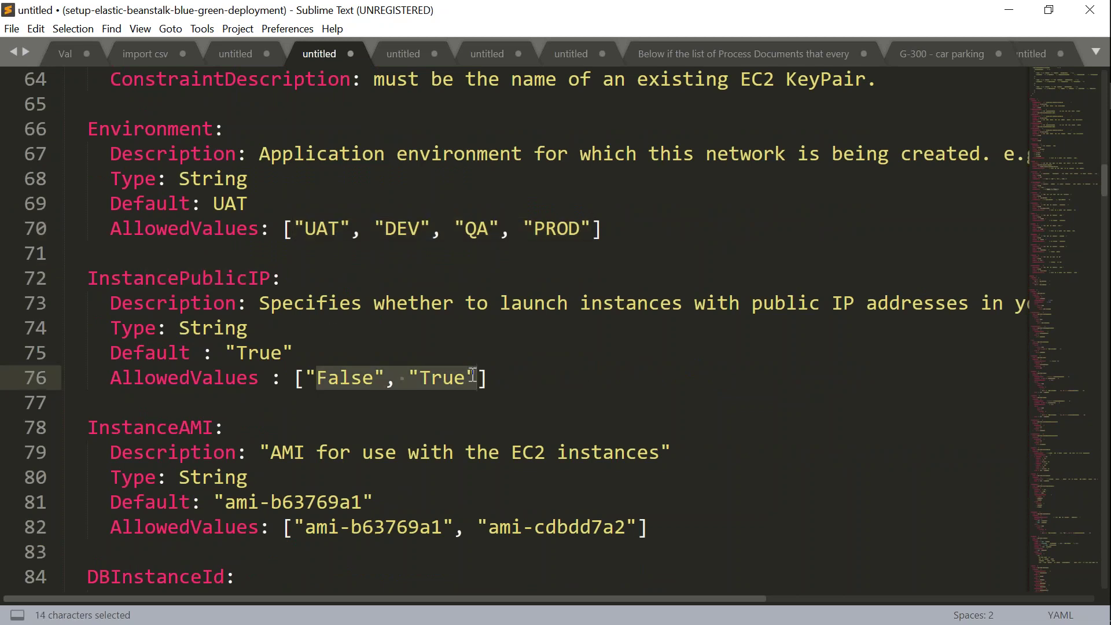
scroll(385, 319, "down", 1)
left_click(351, 306)
double_click(245, 279)
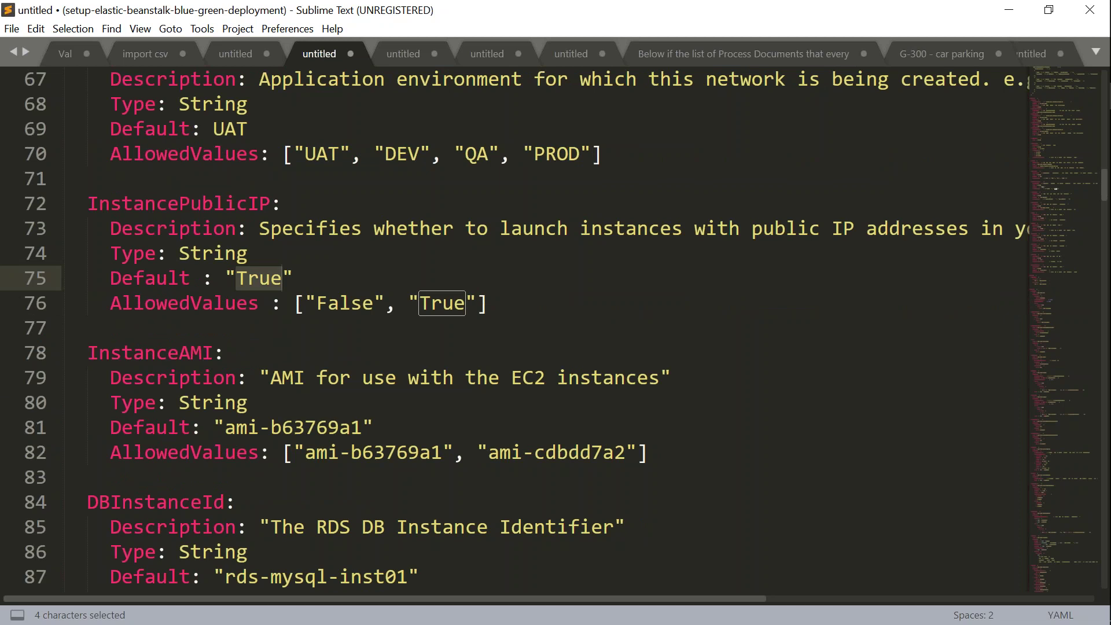
Review the InstanceAMI and RDS database parameters and highlight the ConstraintDescription of DBInstanceClass
scroll(279, 373, "down", 7)
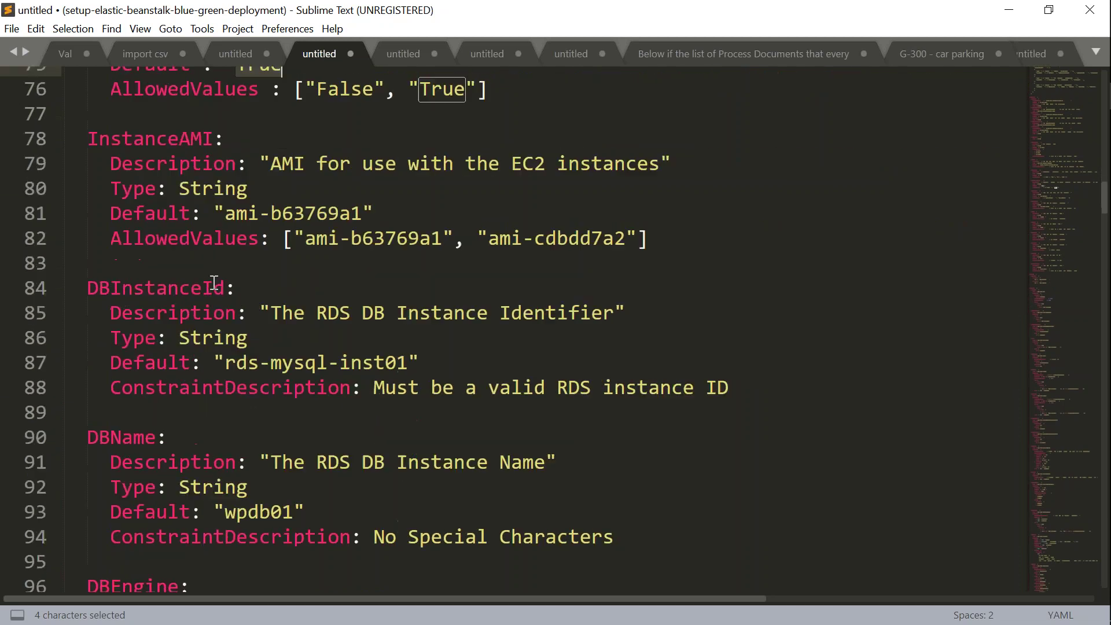
scroll(203, 217, "down", 5)
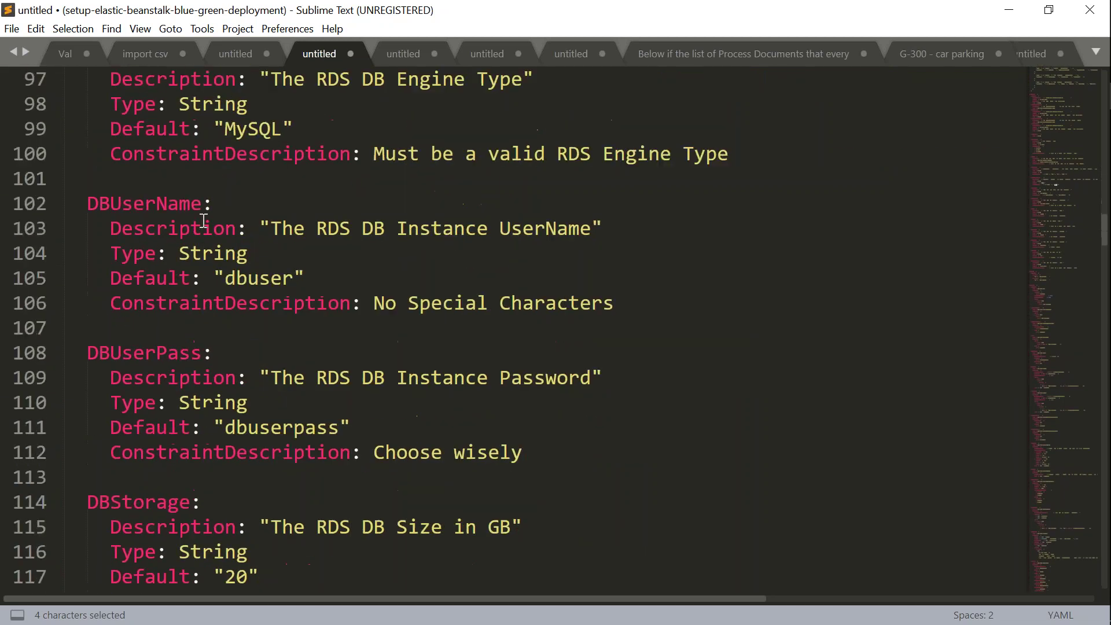
scroll(203, 219, "down", 3)
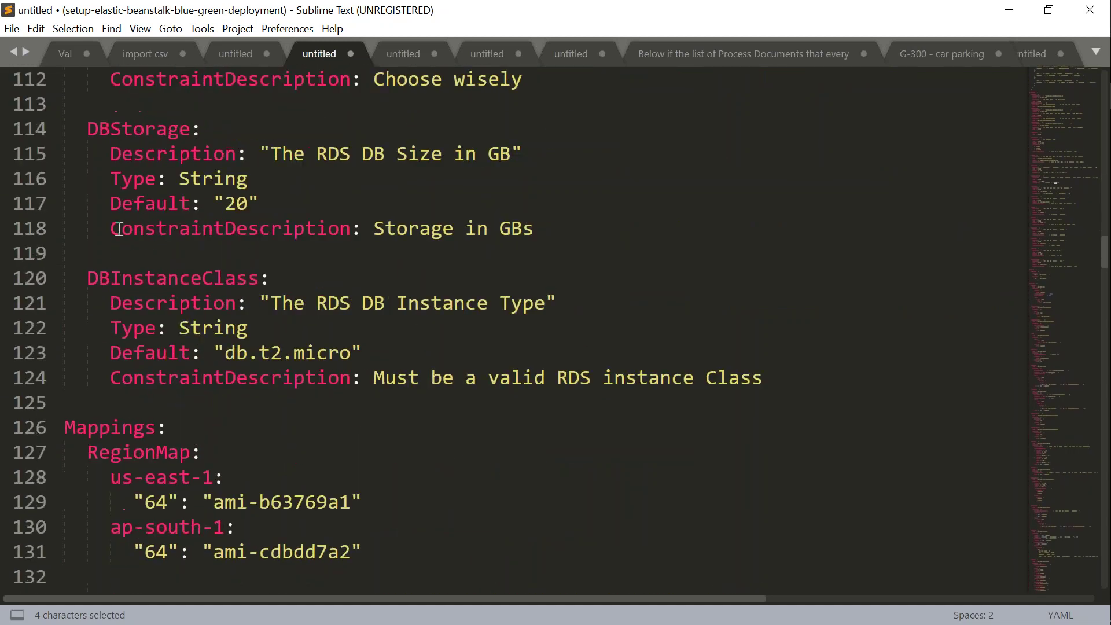
left_click_drag(119, 368, 761, 370)
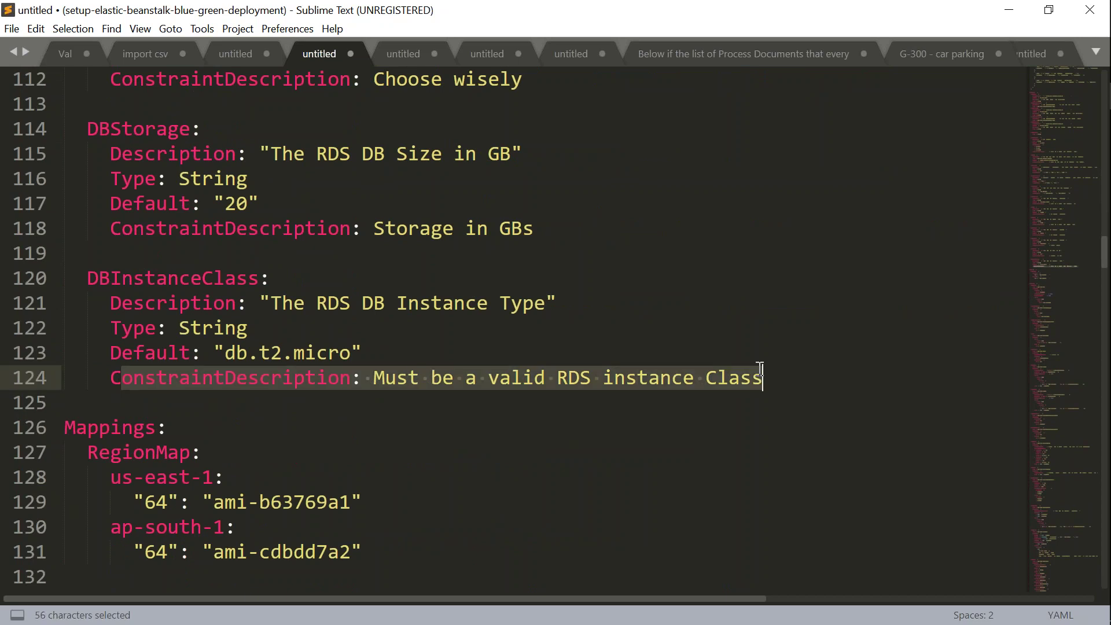
Point out the leading indentation of the ConstraintDescription line in the DBInstanceClass parameter
scroll(347, 323, "down", 1)
left_click(36, 303)
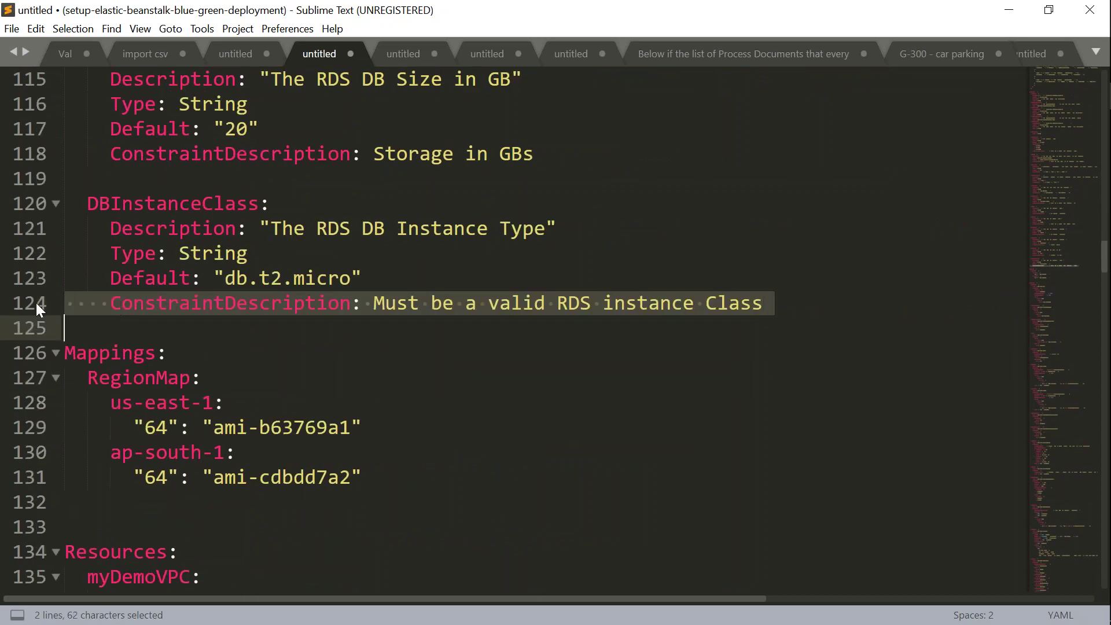
left_click(115, 302)
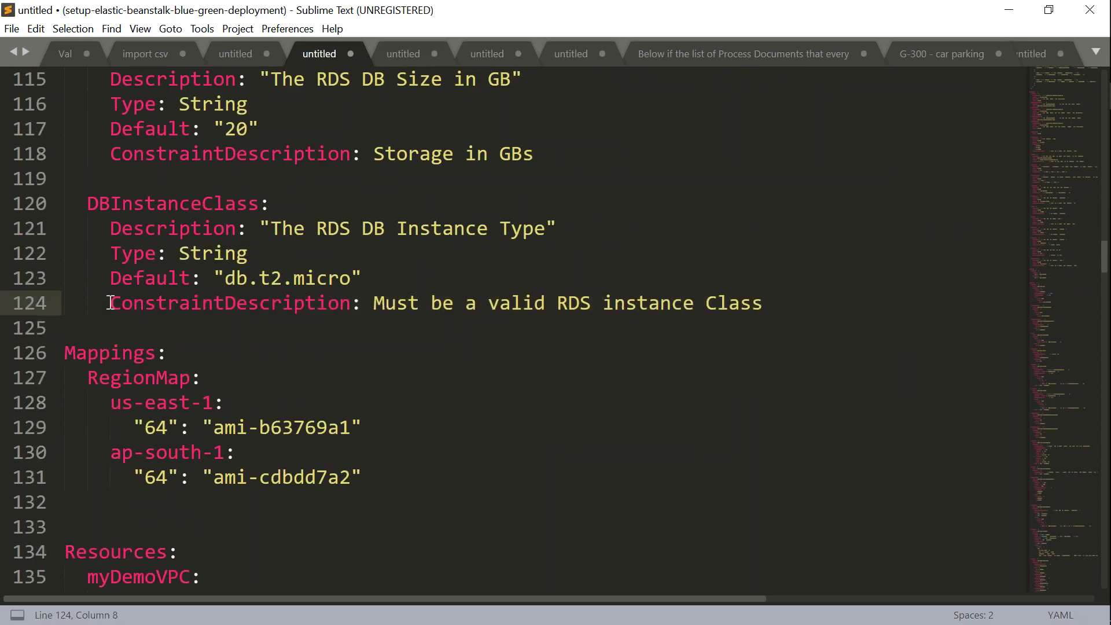
key("shift+Left")
key("shift+Left")
key("shift+Left")
Highlight the us-east-1 key and its 64-bit AMI entry in the RegionMap under Mappings
scroll(181, 310, "down", 3)
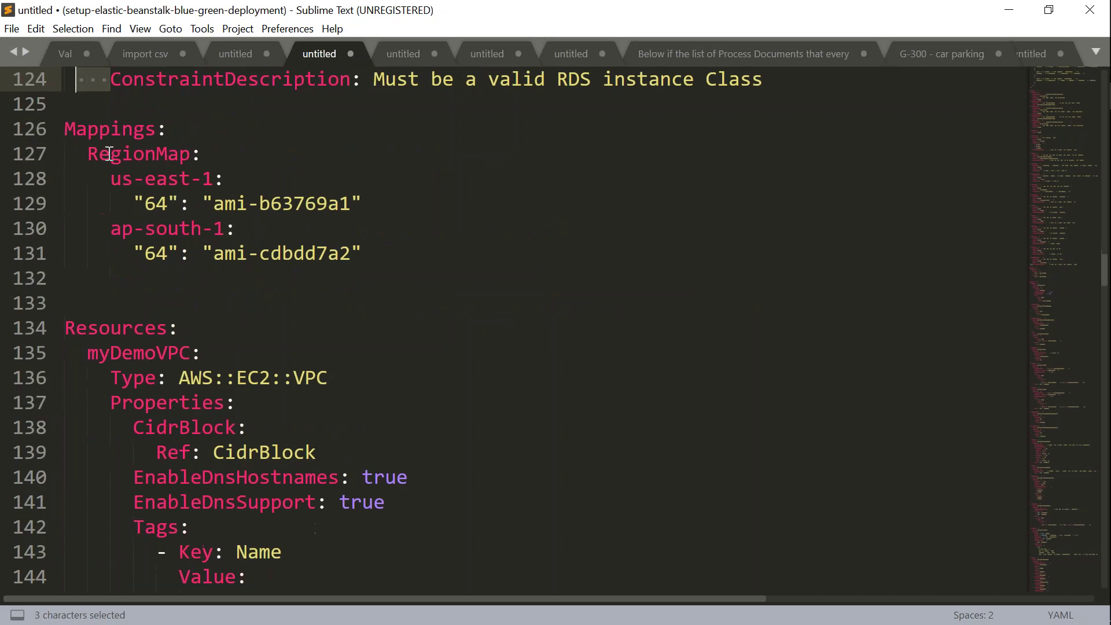
left_click(133, 157)
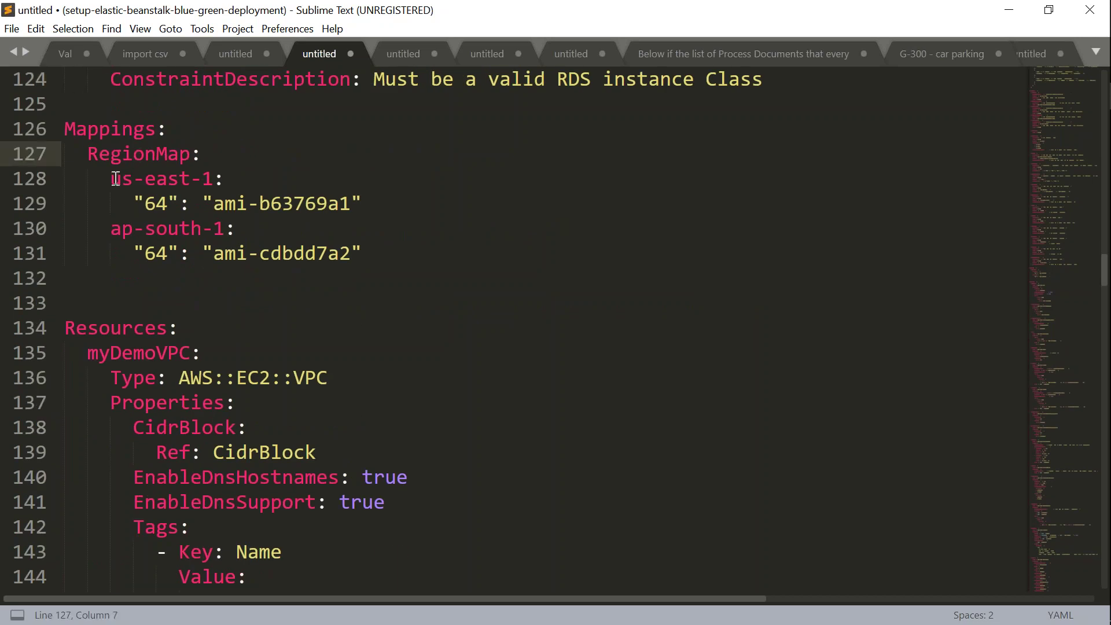
left_click_drag(111, 180, 213, 177)
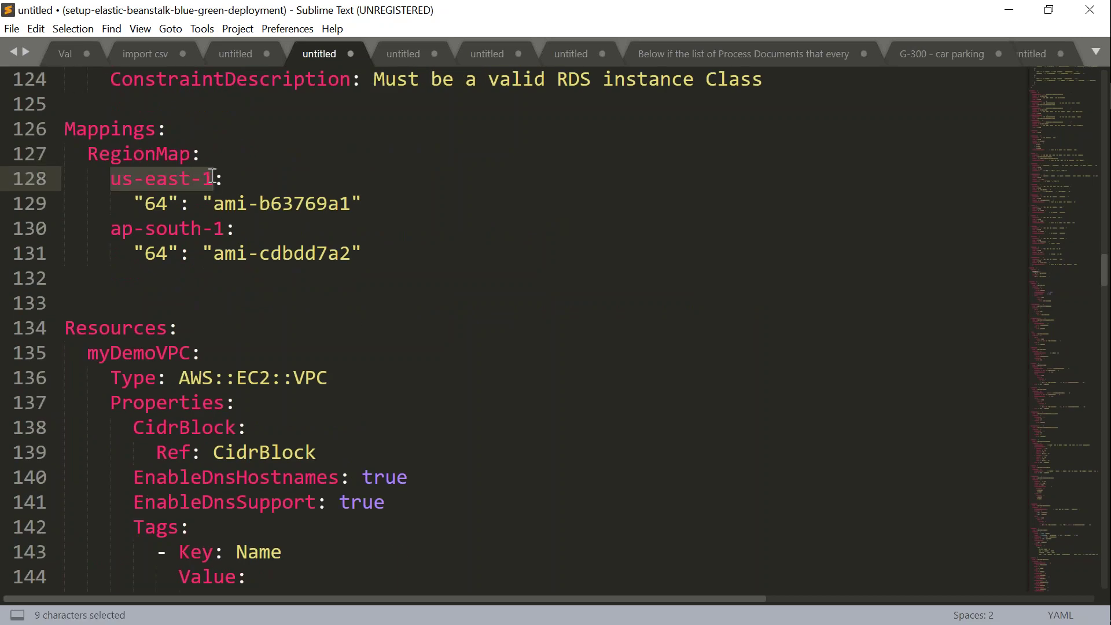
left_click_drag(134, 203, 363, 202)
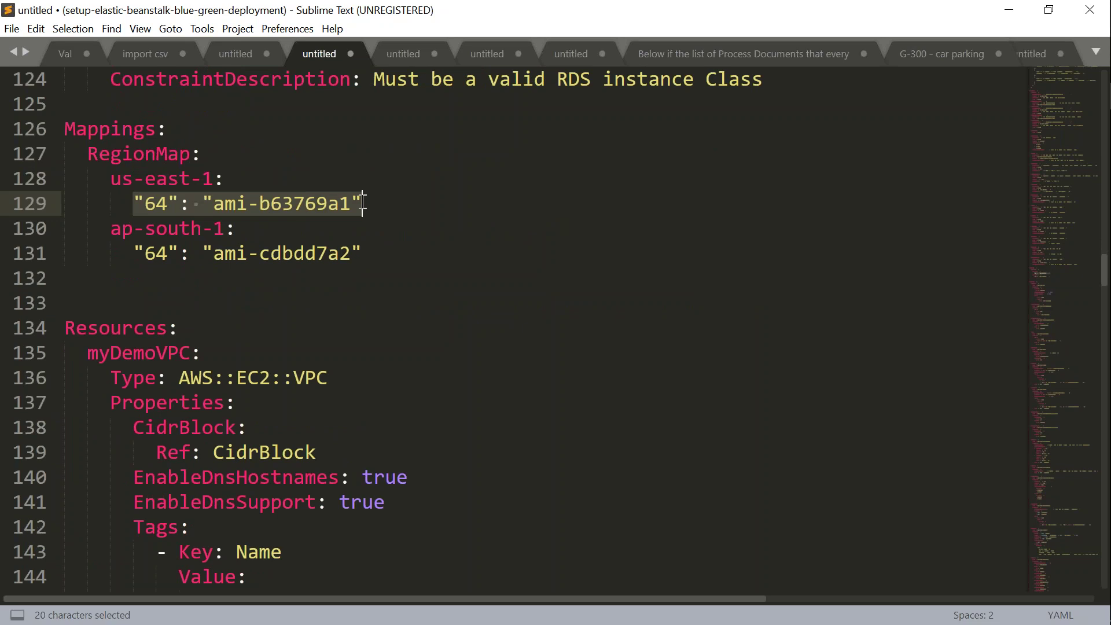
Highlight the ap-south-1 key and its 64-bit AMI ID in the RegionMap
left_click_drag(111, 229, 225, 227)
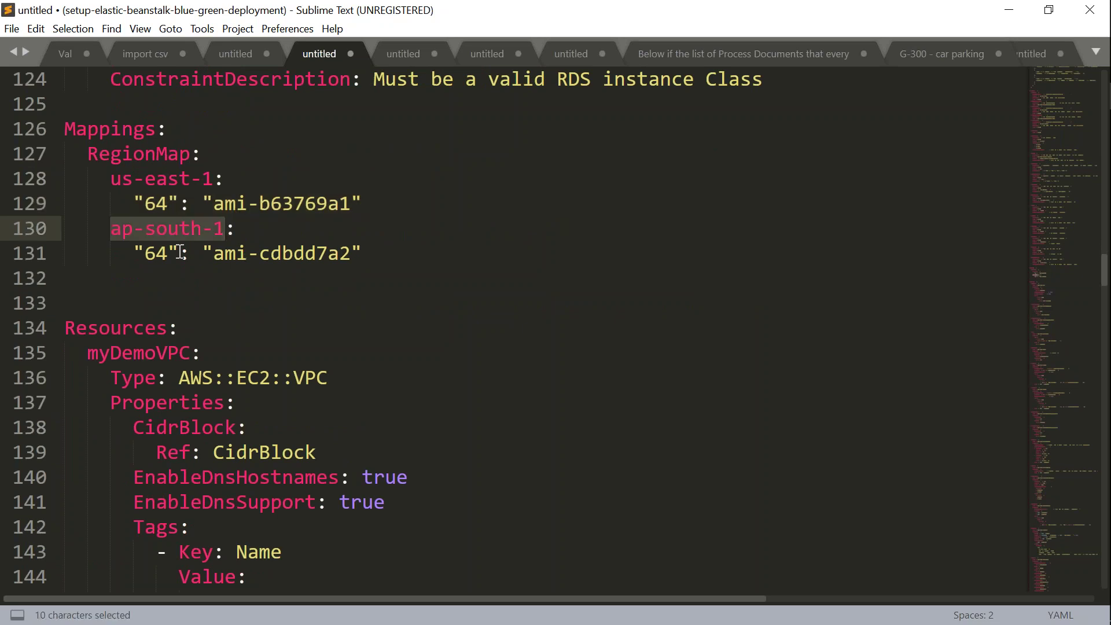
left_click_drag(144, 253, 351, 253)
left_click(293, 253)
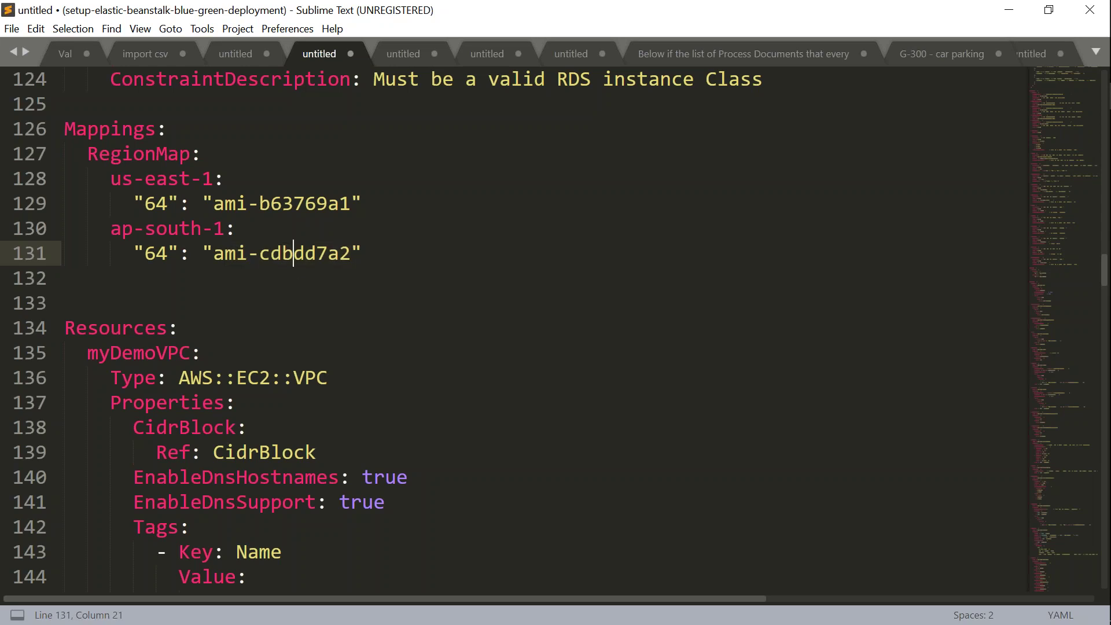
left_click_drag(214, 252, 349, 255)
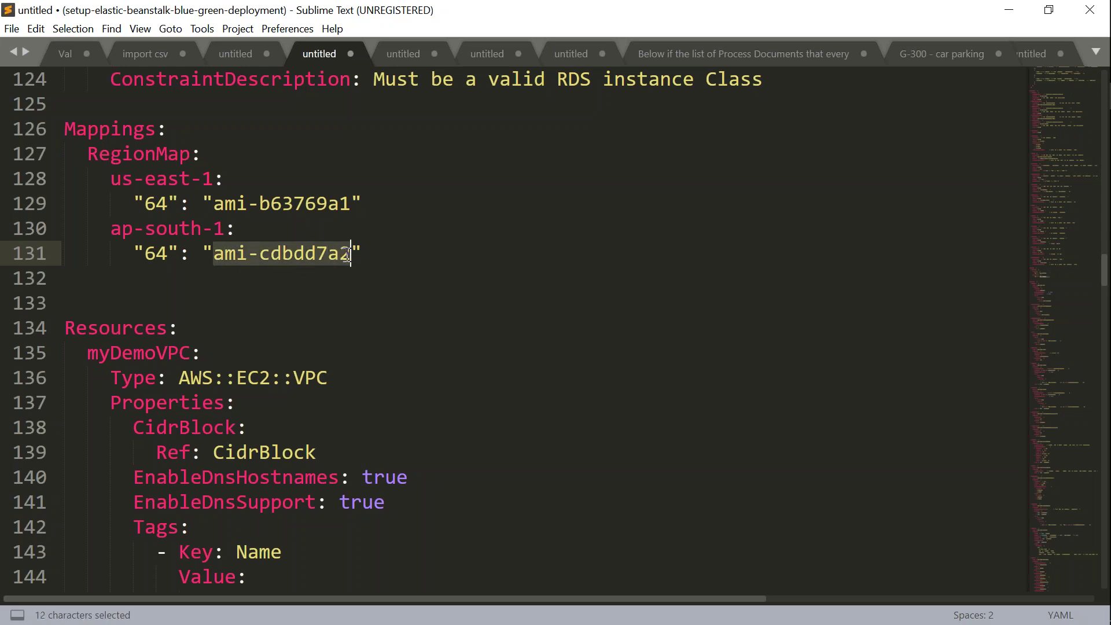
left_click(252, 278)
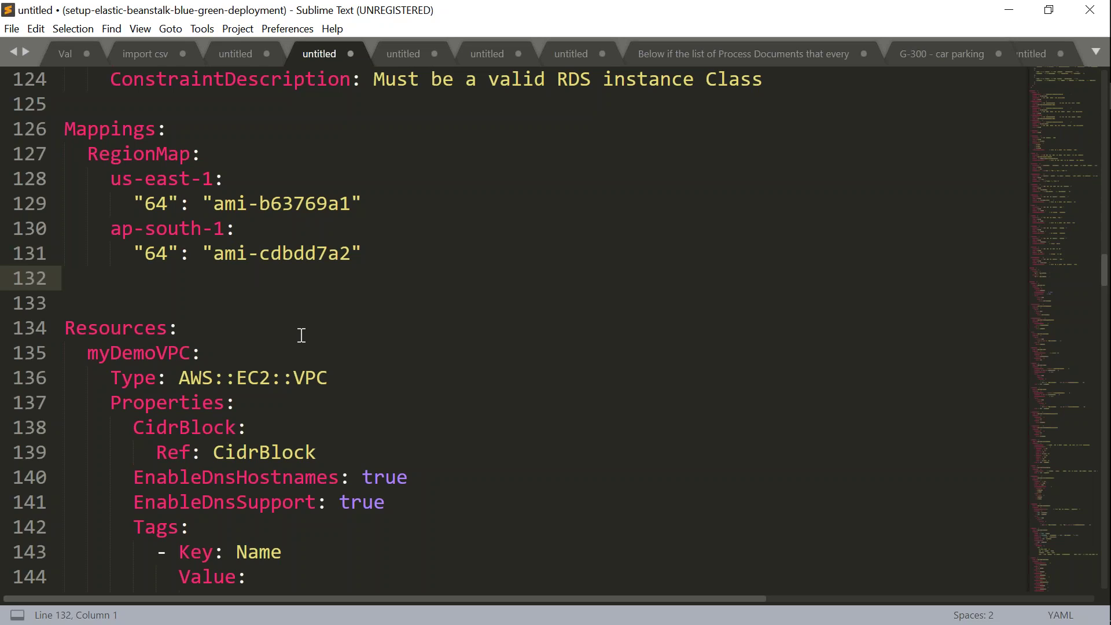
double_click(308, 253)
Highlight the Resources section heading and the myDemoVPC resource name
scroll(347, 324, "down", 2)
scroll(362, 345, "down", 1)
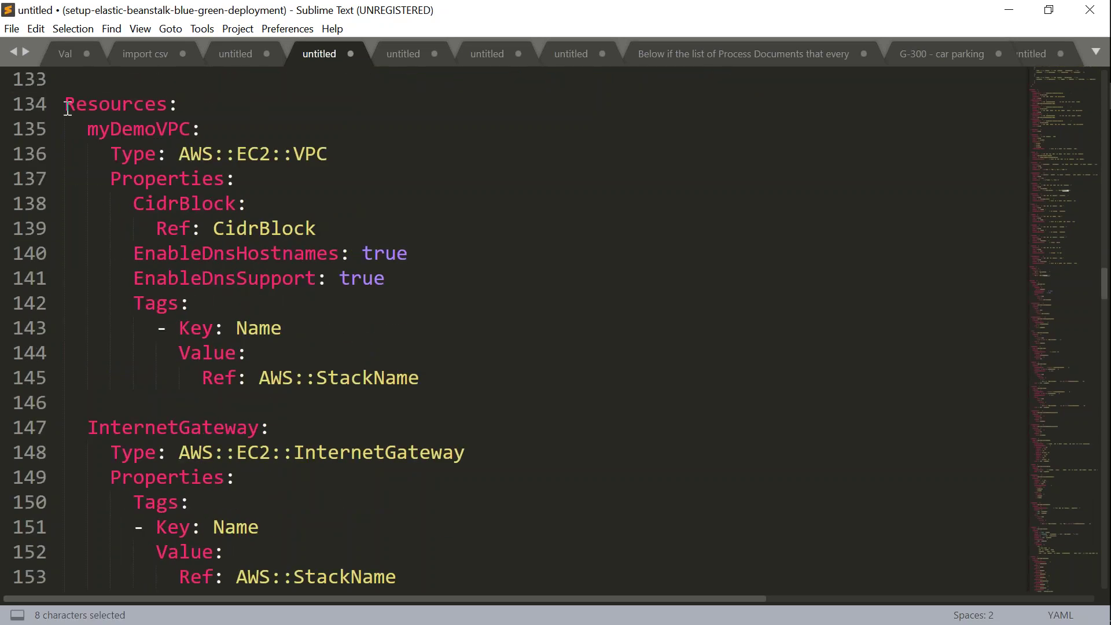
left_click_drag(65, 104, 204, 104)
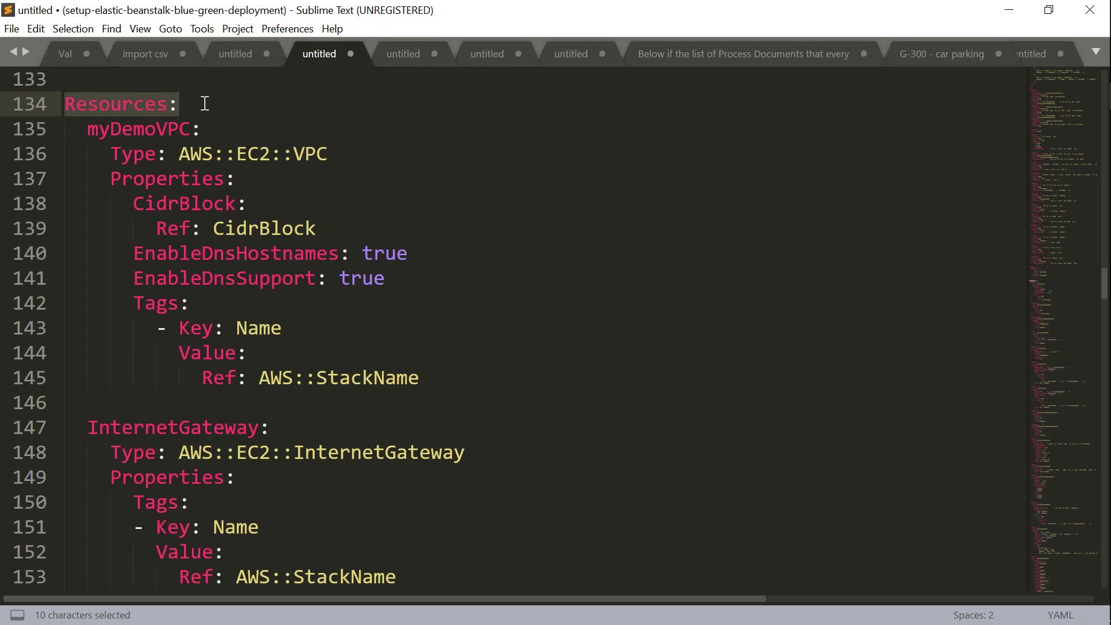
key("Right")
double_click(139, 128)
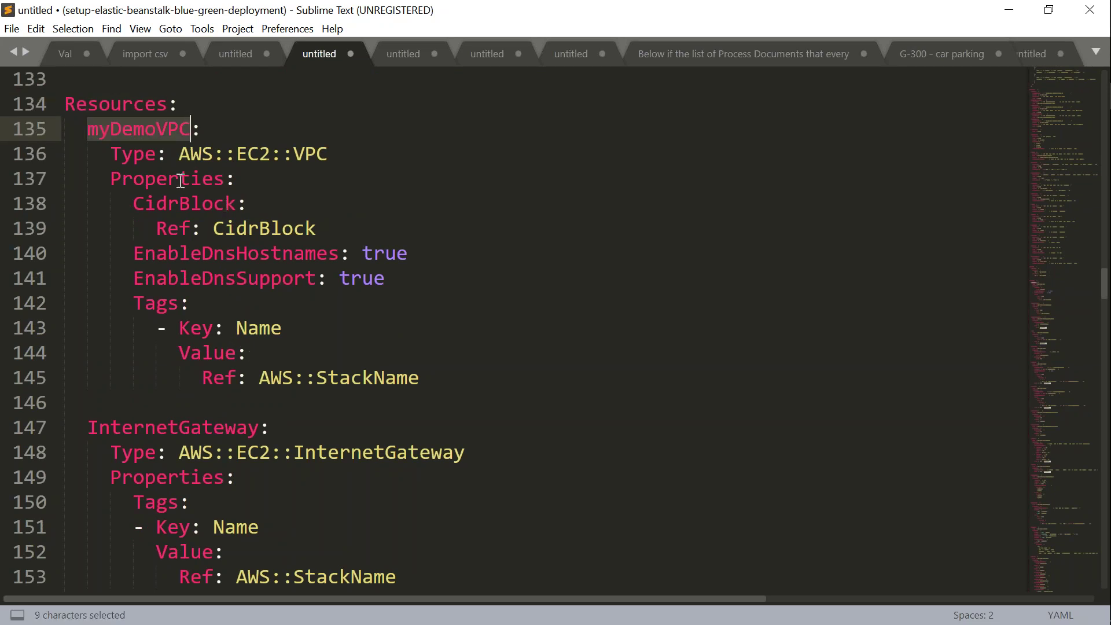
Highlight the InternetGateway and GatewayAttachment resource names in the Resources section
left_click(190, 428)
double_click(190, 428)
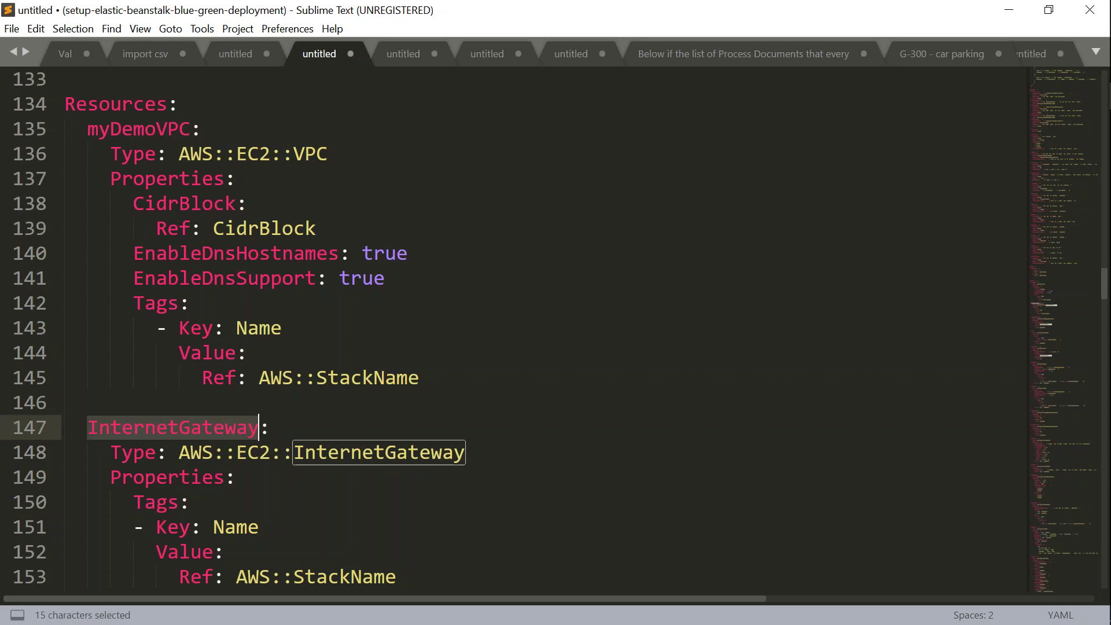
scroll(329, 408, "down", 4)
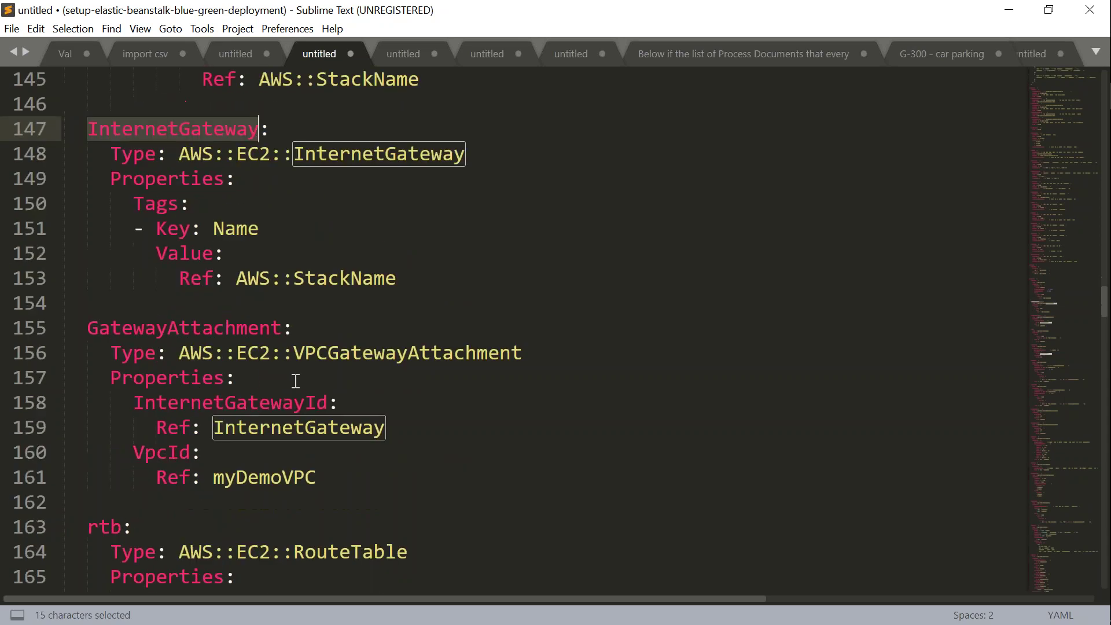
double_click(271, 327)
Highlight the rtb route table and PublicRoute resource names
scroll(258, 384, "down", 1)
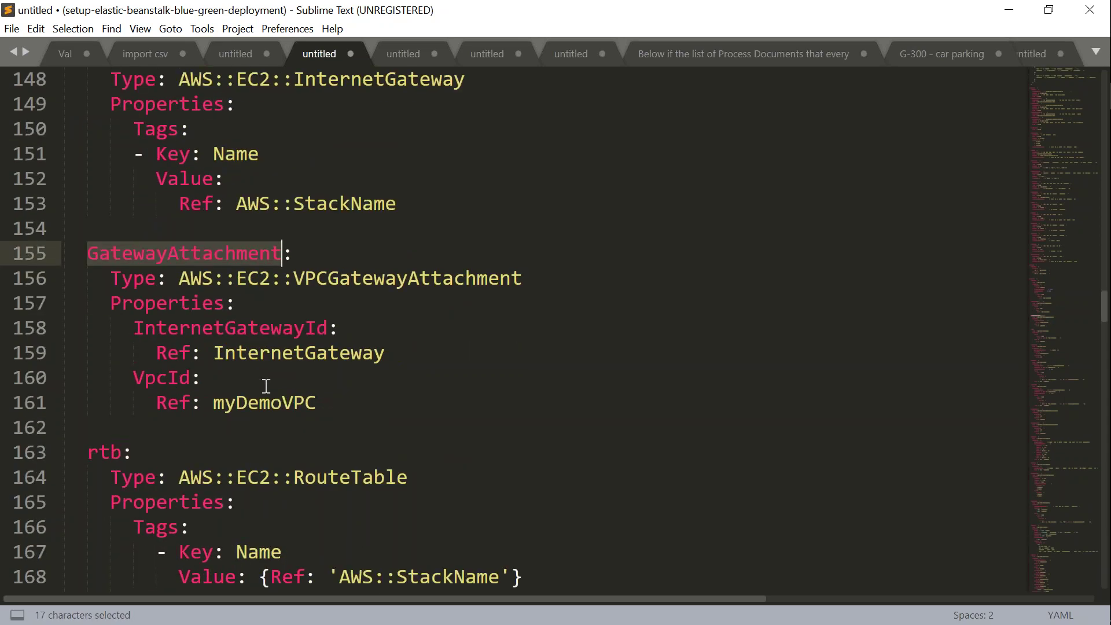
scroll(173, 382, "down", 2)
double_click(107, 298)
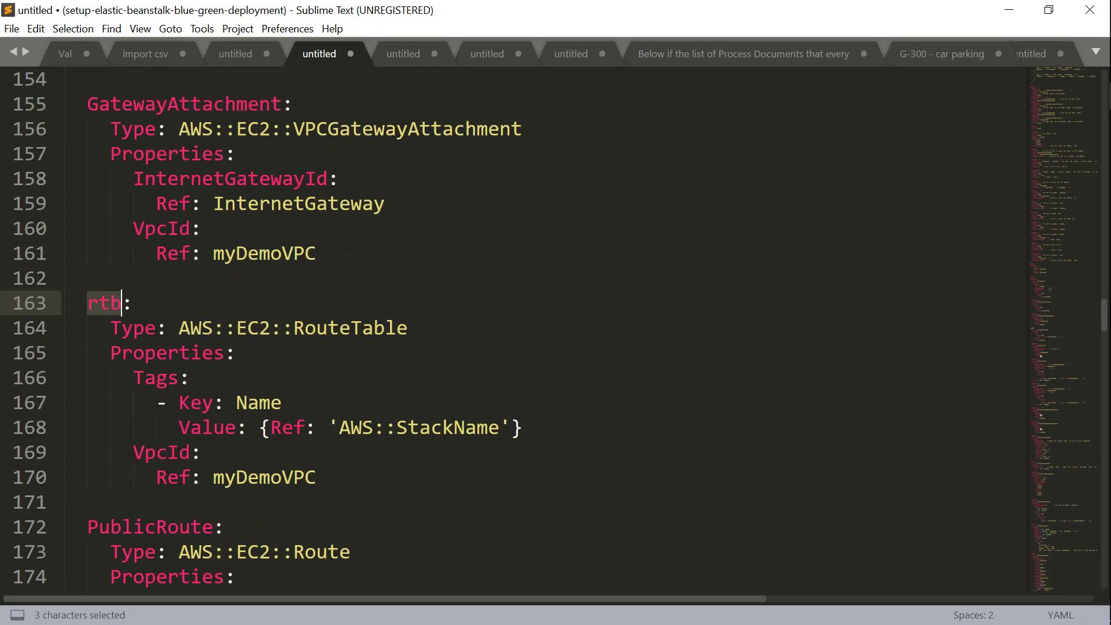
double_click(167, 527)
Highlight the pubSubnet and privSubnet resource names
scroll(283, 474, "down", 6)
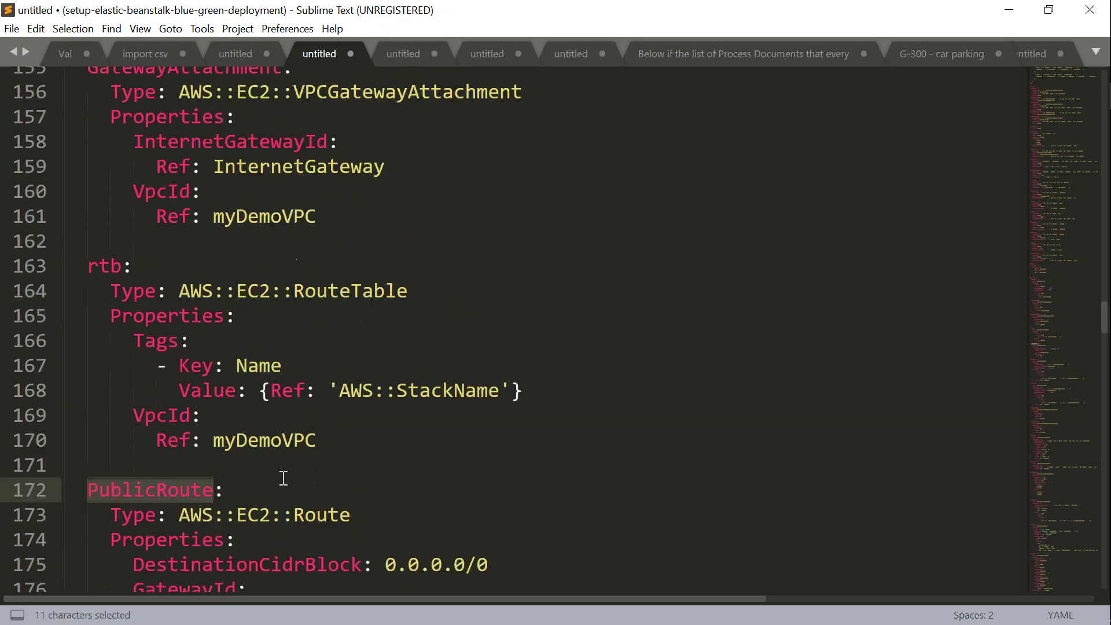
double_click(164, 303)
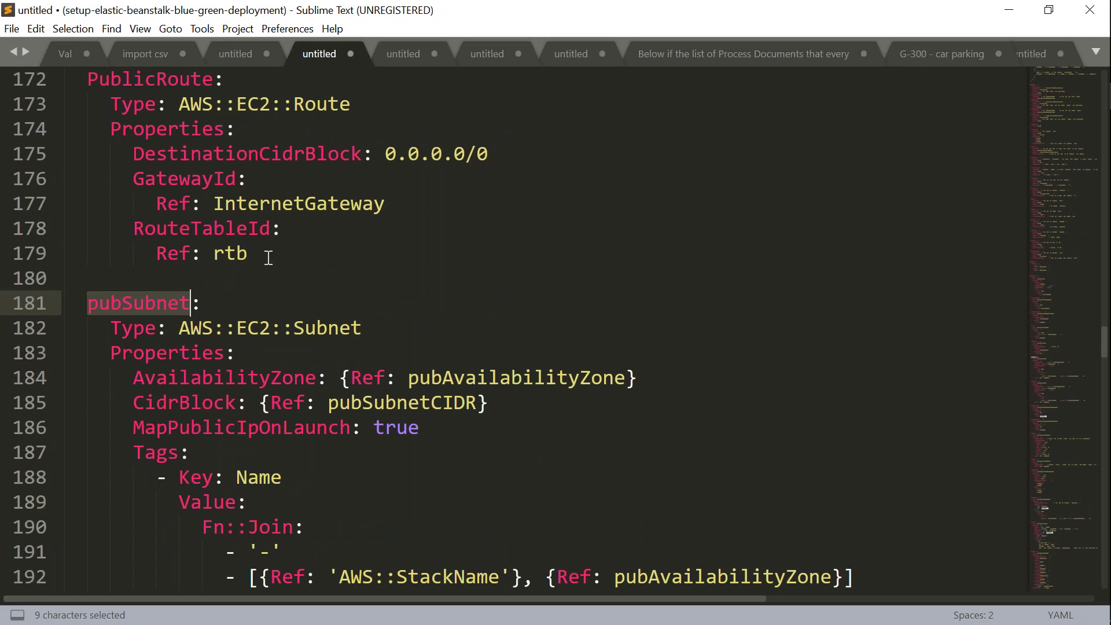
scroll(265, 290, "down", 3)
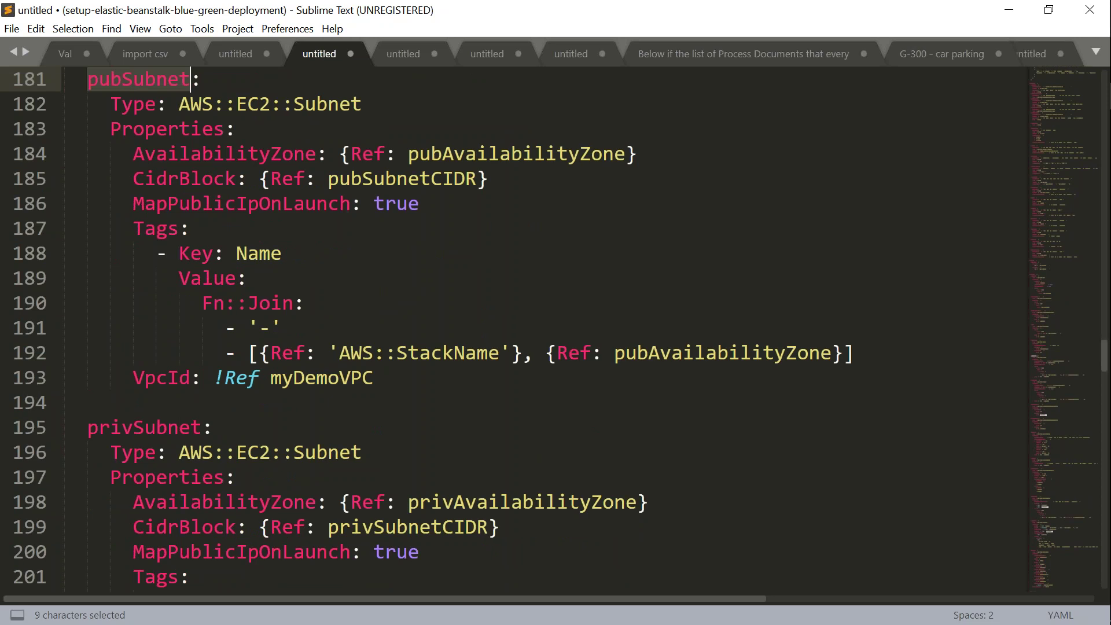
double_click(166, 427)
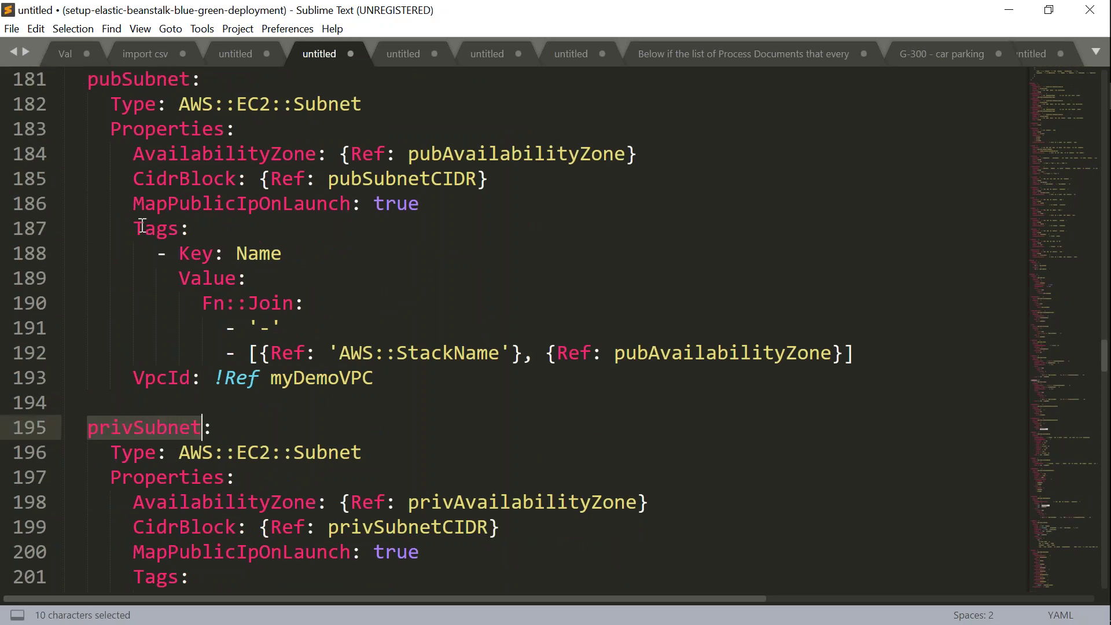
Highlight the Tags property of pubSubnet, its Name key and the joined stack name and availability zone value
left_click_drag(133, 228, 191, 228)
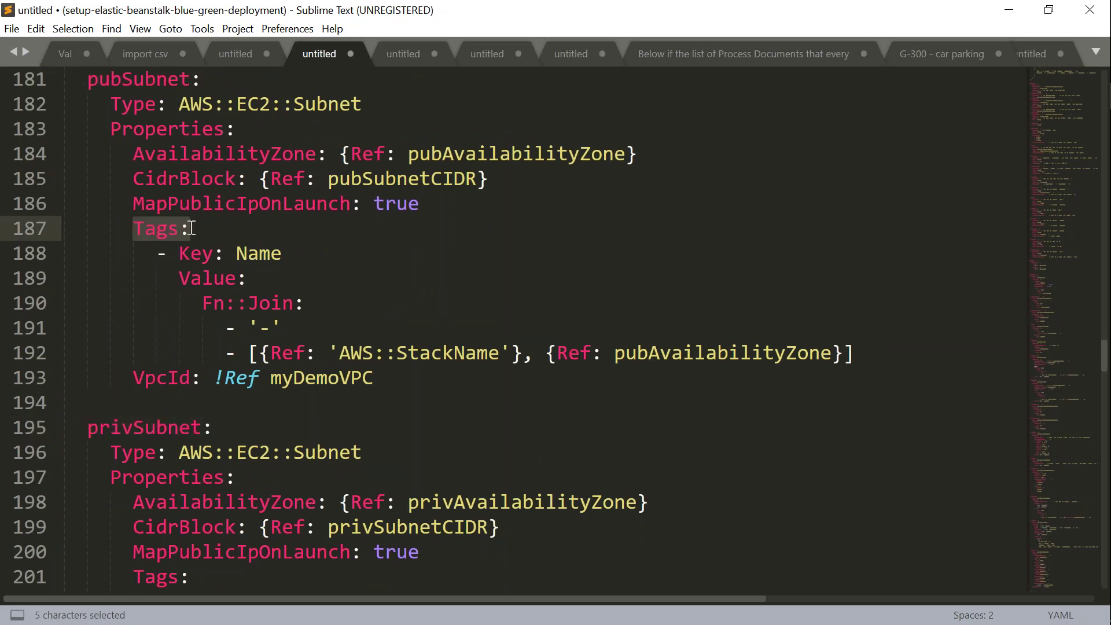
left_click(191, 252)
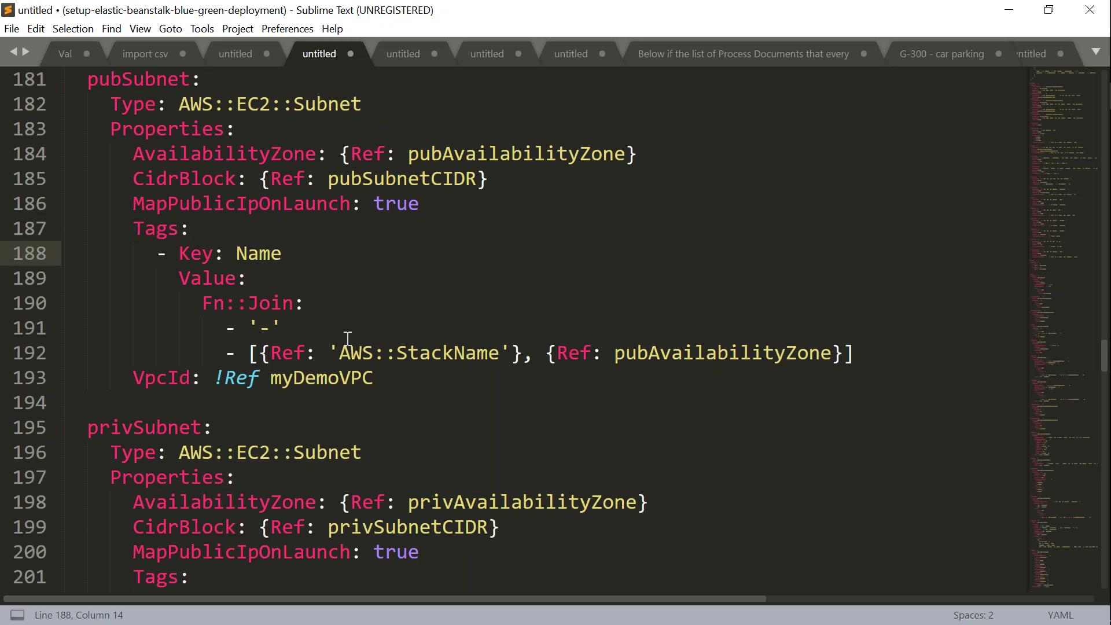
double_click(258, 253)
left_click_drag(249, 353, 856, 354)
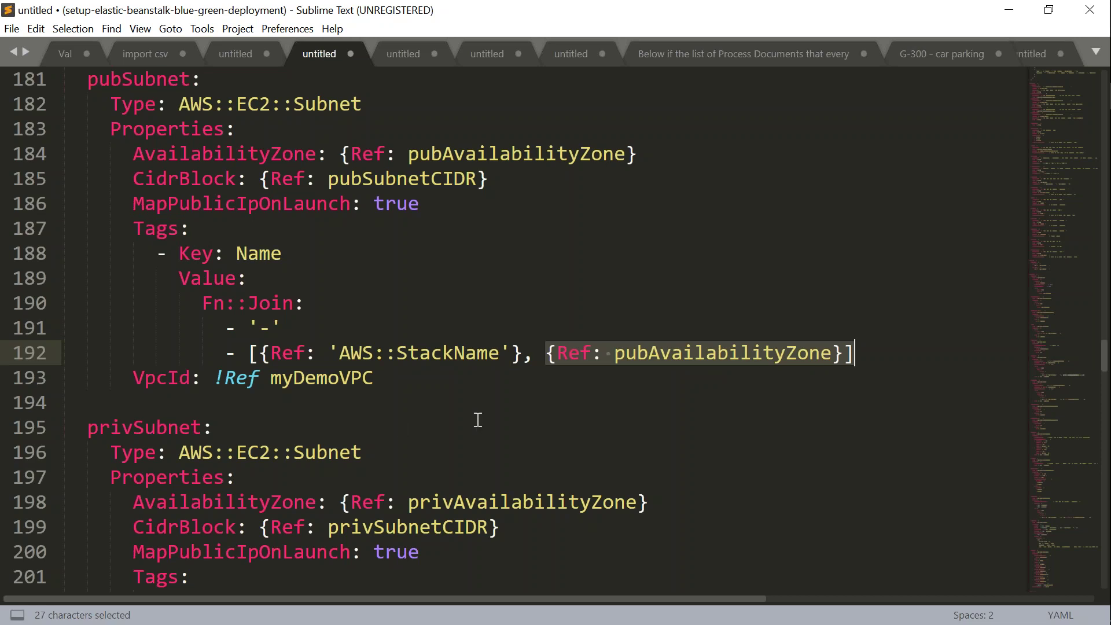
left_click(391, 376)
Highlight the privSubnet resource name and its Name tag lines through the VpcId property
scroll(409, 421, "down", 4)
left_click_drag(88, 128, 203, 128)
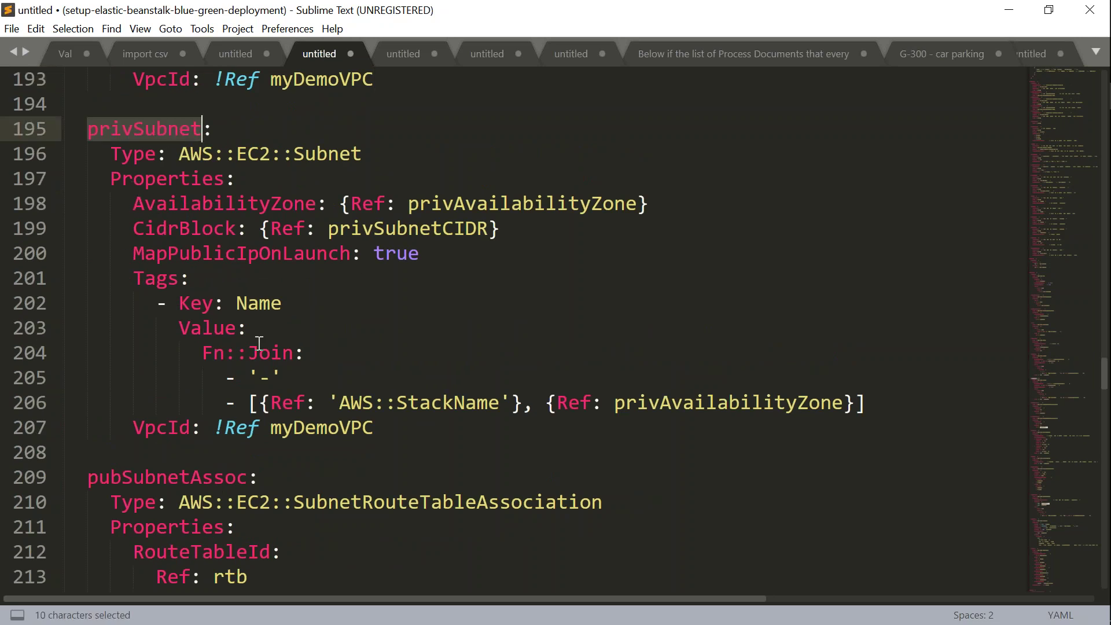
left_click_drag(168, 303, 270, 427)
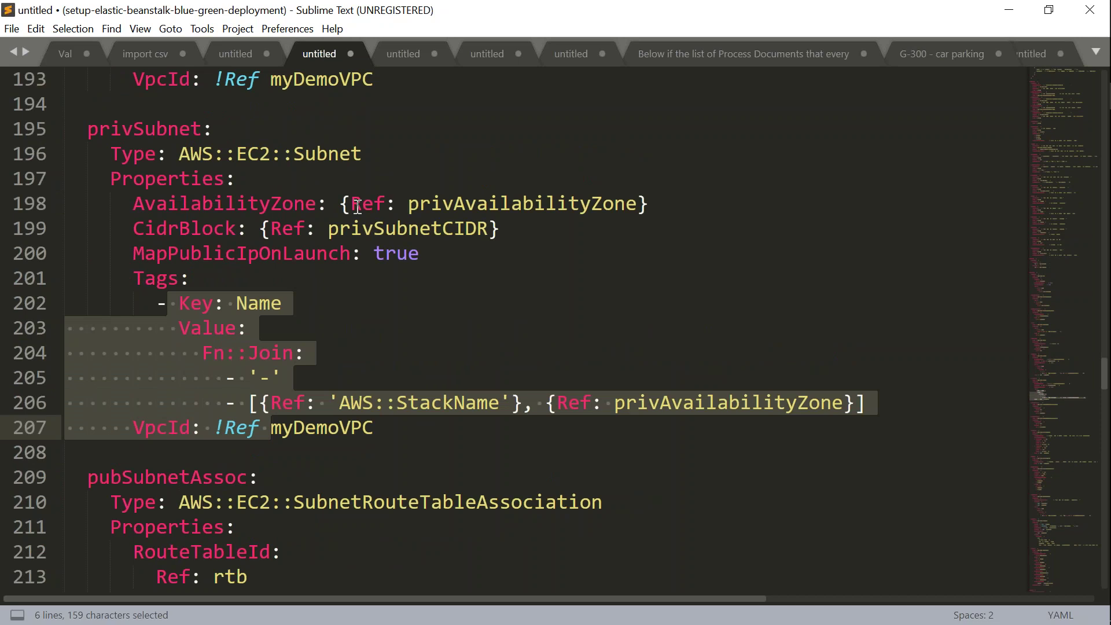
Highlight the privAvailabilityZone and privSubnetCIDR references in the privSubnet properties
left_click_drag(341, 203, 666, 200)
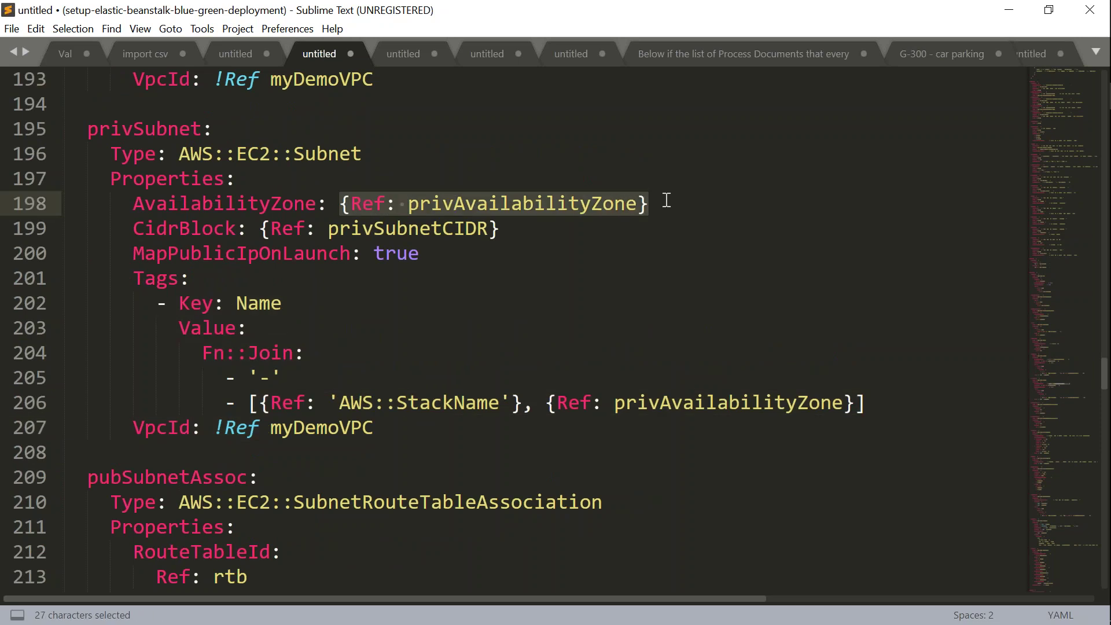
left_click(499, 203)
double_click(512, 206)
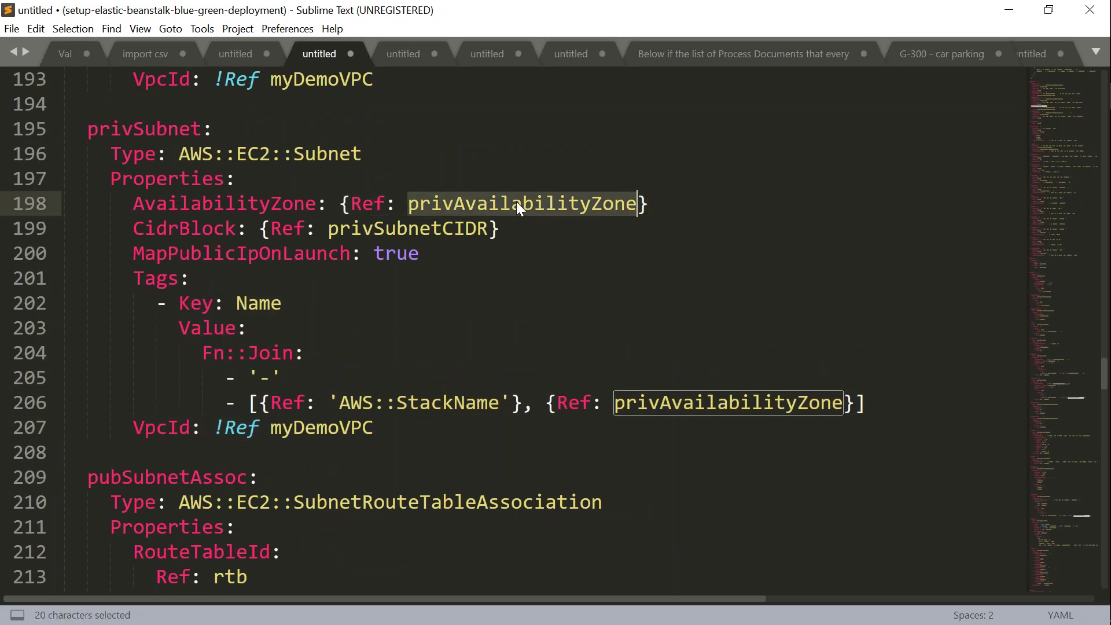
double_click(449, 230)
left_click(362, 228)
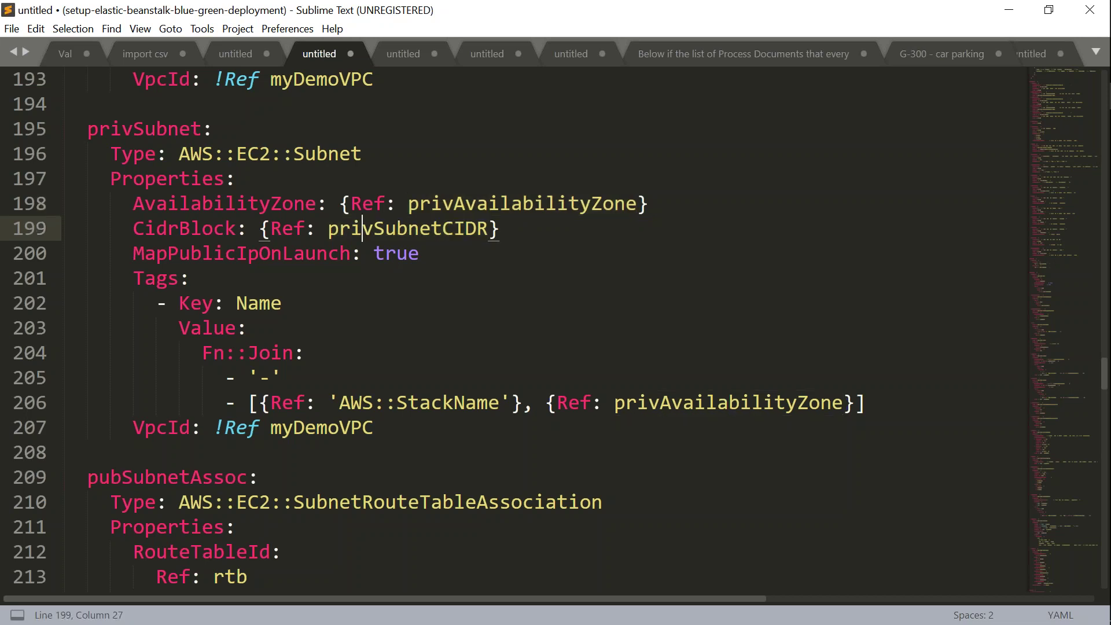
double_click(364, 228)
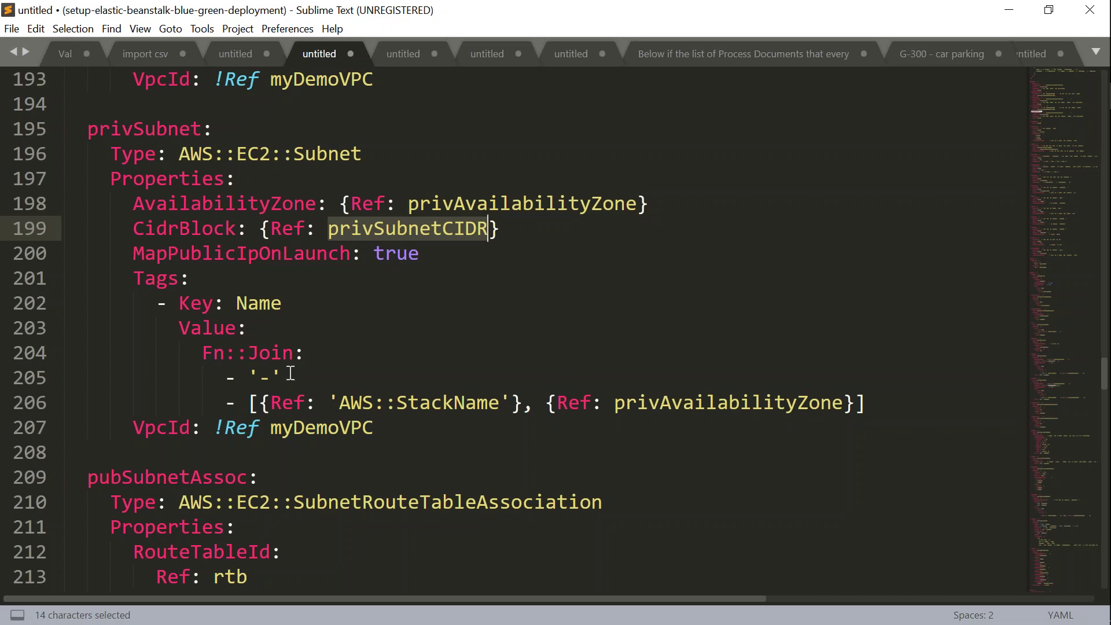
Highlight the privSubnetAssoc resource, including its rtb route table reference and privSubnet reference
scroll(290, 373, "down", 6)
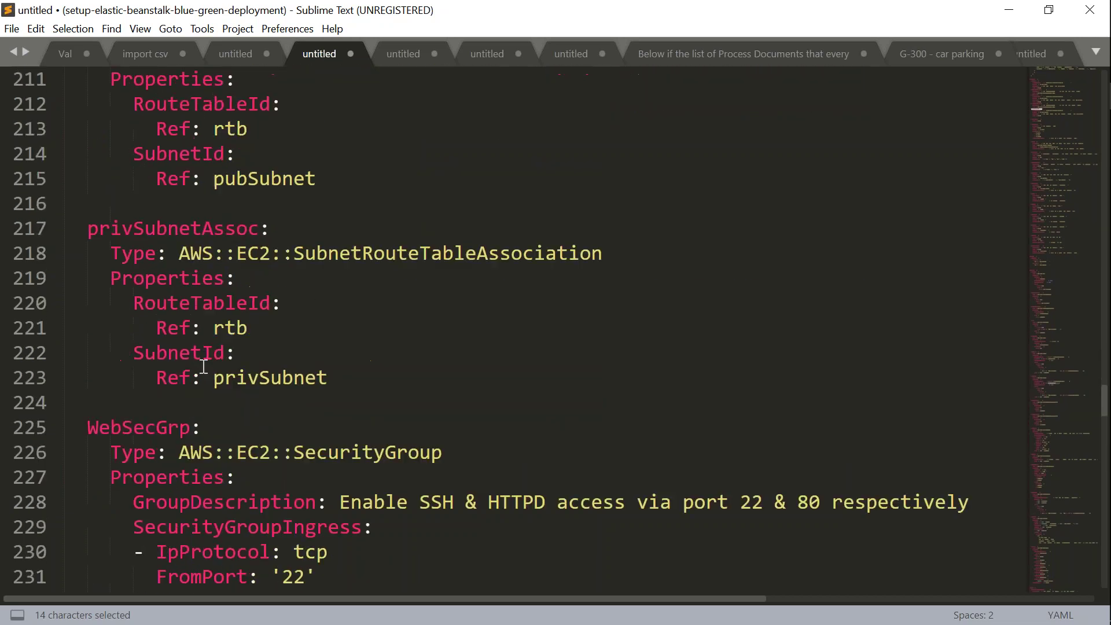
left_click_drag(98, 228, 348, 377)
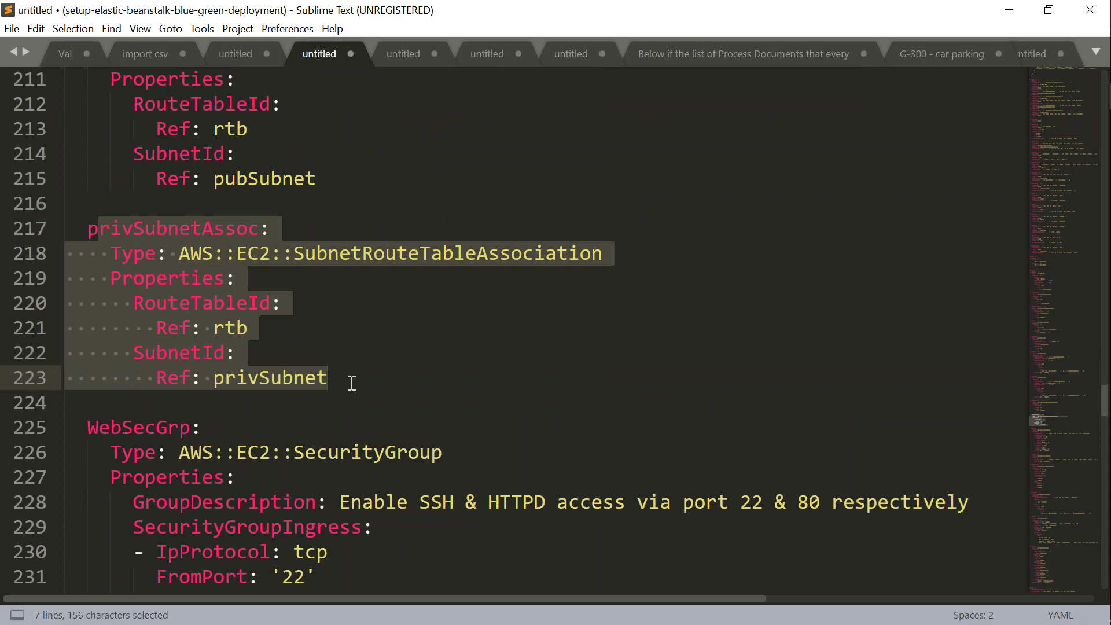
left_click(351, 380)
left_click_drag(156, 327, 247, 328)
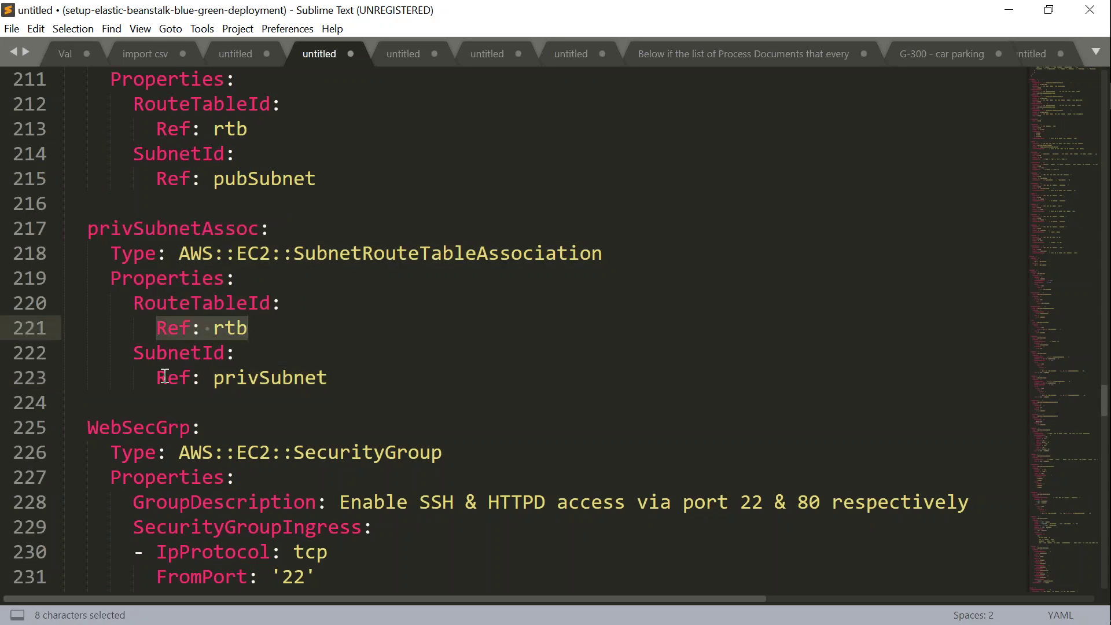
left_click_drag(156, 377, 334, 379)
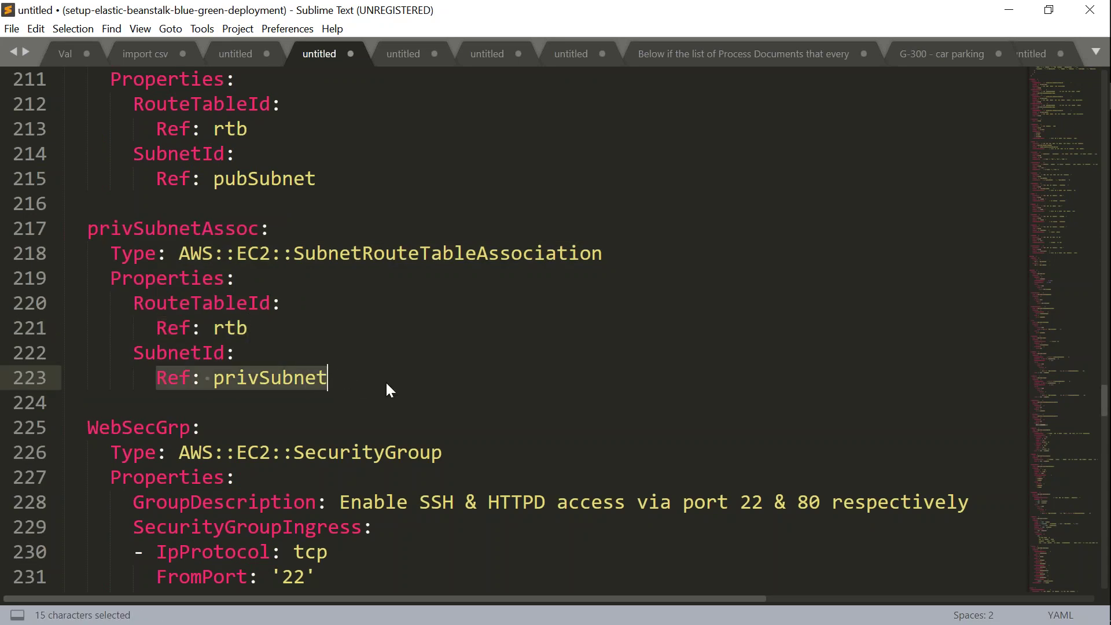
key("Right")
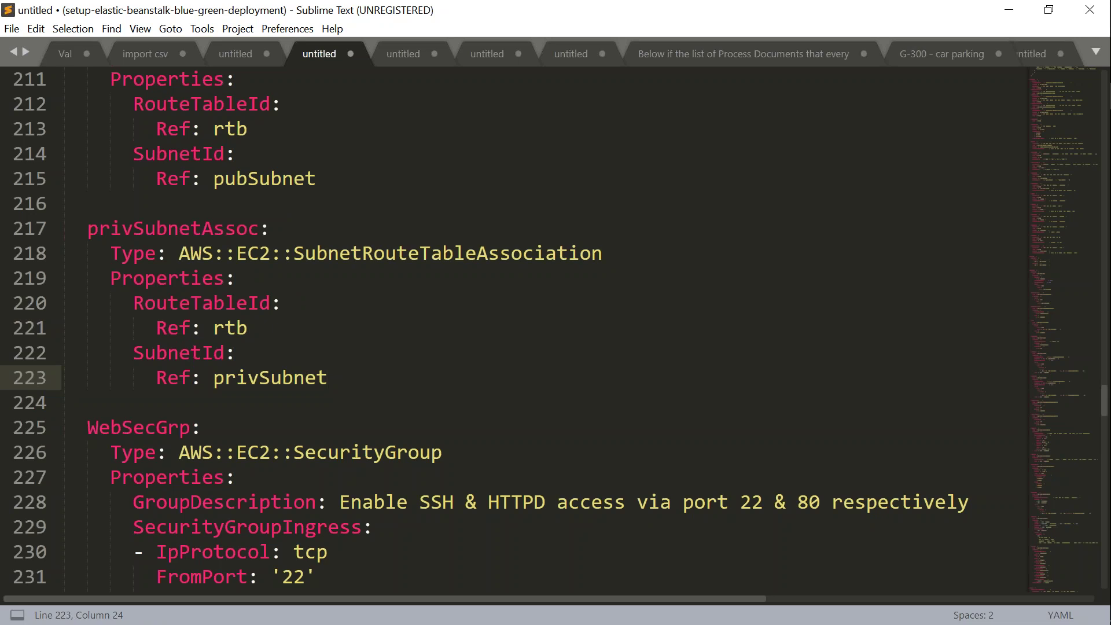
Select the whole privSubnetAssoc block from its name line through the privSubnet reference
key("shift+Home")
key("shift+Home")
key("shift+Up")
key("shift+Up")
key("shift+Up")
key("shift+Up")
key("shift+Up")
key("shift+Up")
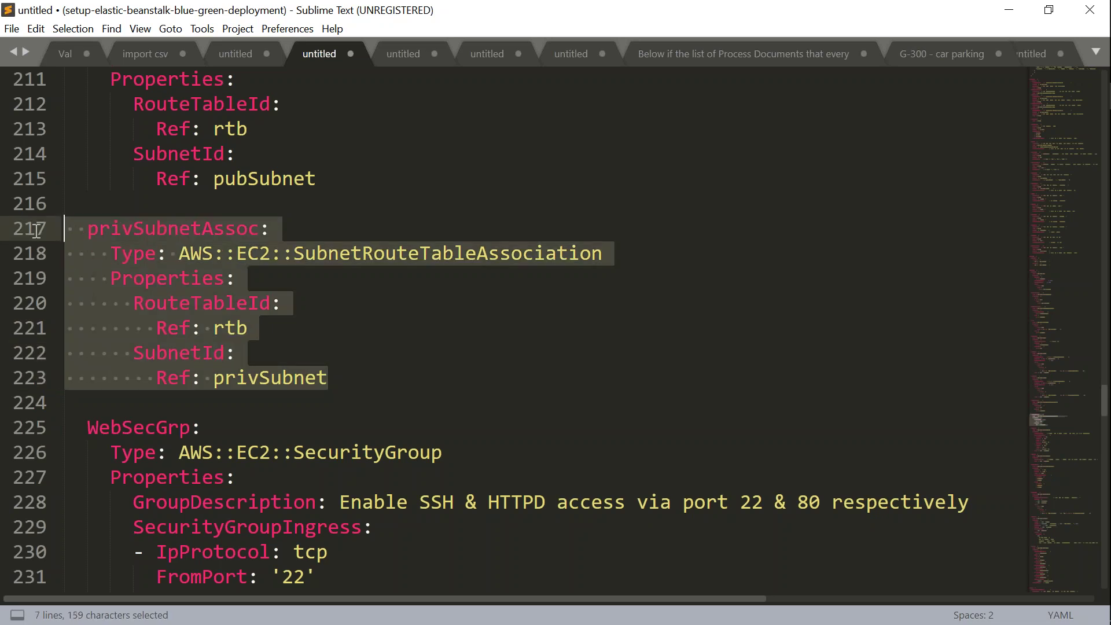
Highlight the WebSecGrp security group name and its ingress rules for ports 80 and 22
scroll(244, 340, "down", 3)
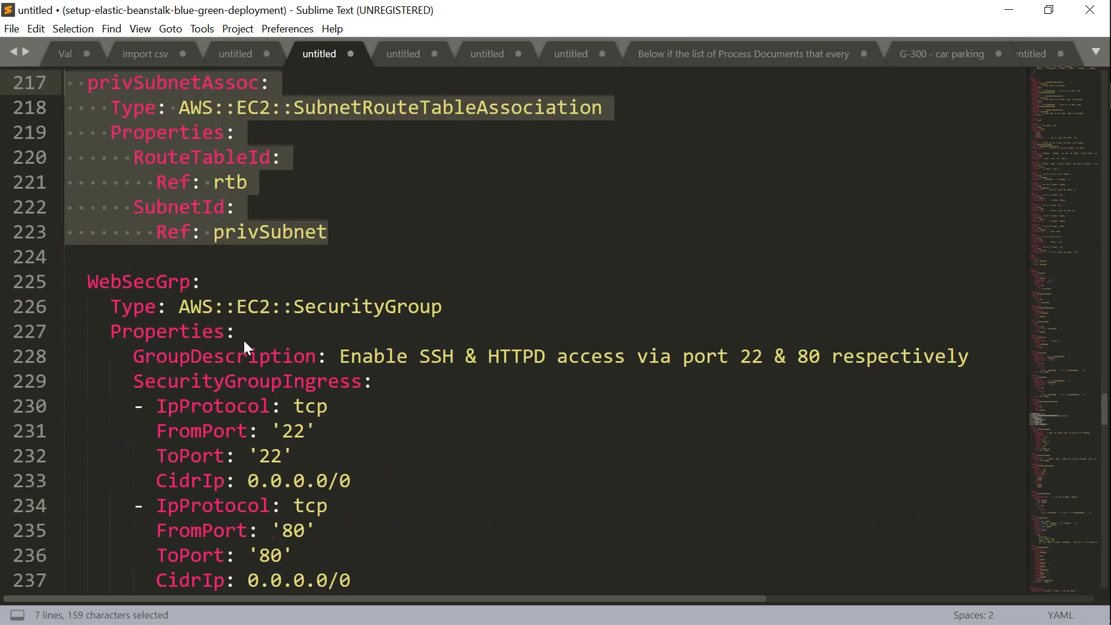
left_click(187, 188)
left_click_drag(98, 203, 202, 203)
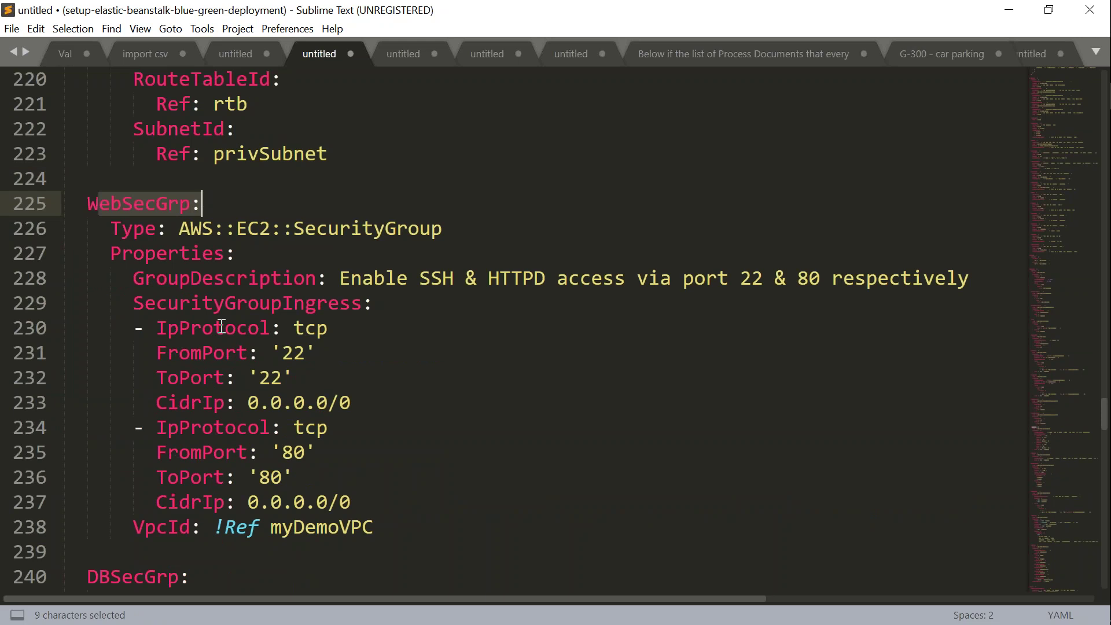
double_click(139, 203)
left_click_drag(328, 451, 44, 449)
left_click_drag(391, 492, 39, 452)
left_click_drag(377, 405, 21, 336)
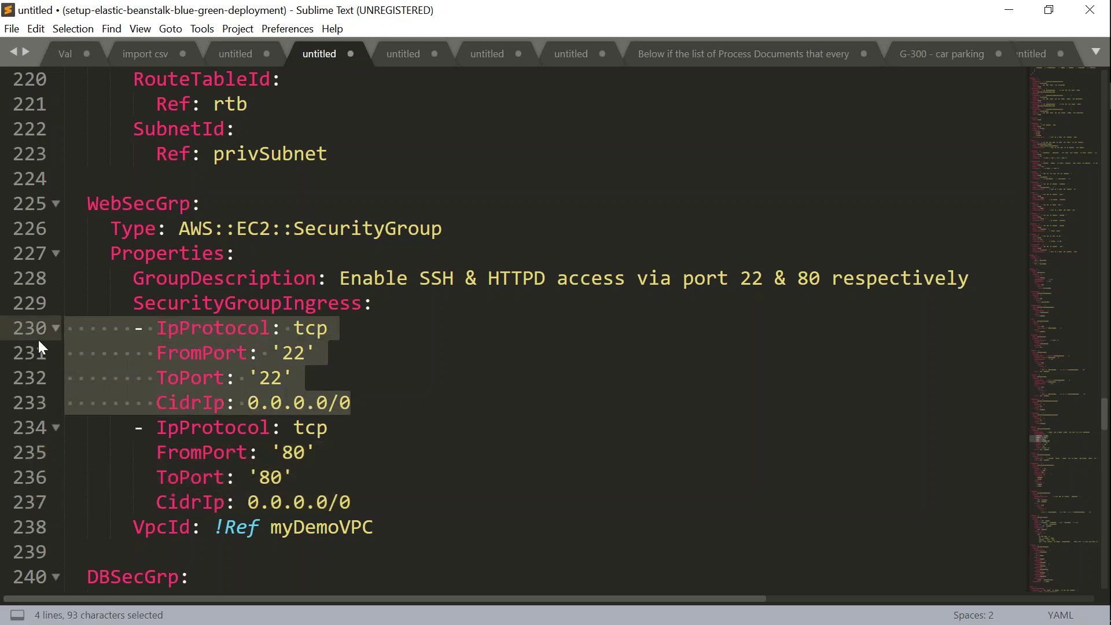
Highlight the DBSecGrp security group definition from its name to the VpcId line
scroll(231, 396, "down", 3)
scroll(231, 395, "down", 2)
left_click_drag(86, 203, 411, 292)
left_click(410, 296)
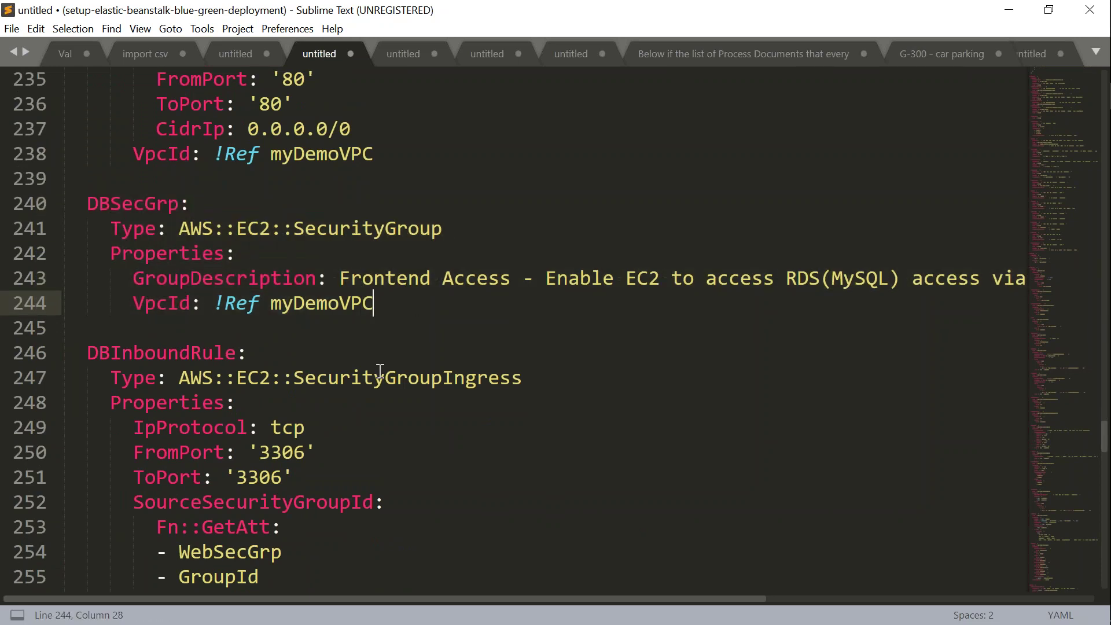
Highlight the VpcId property of DBSecGrp and its myDemoVPC reference
scroll(377, 379, "up", 2)
left_click_drag(215, 450, 379, 452)
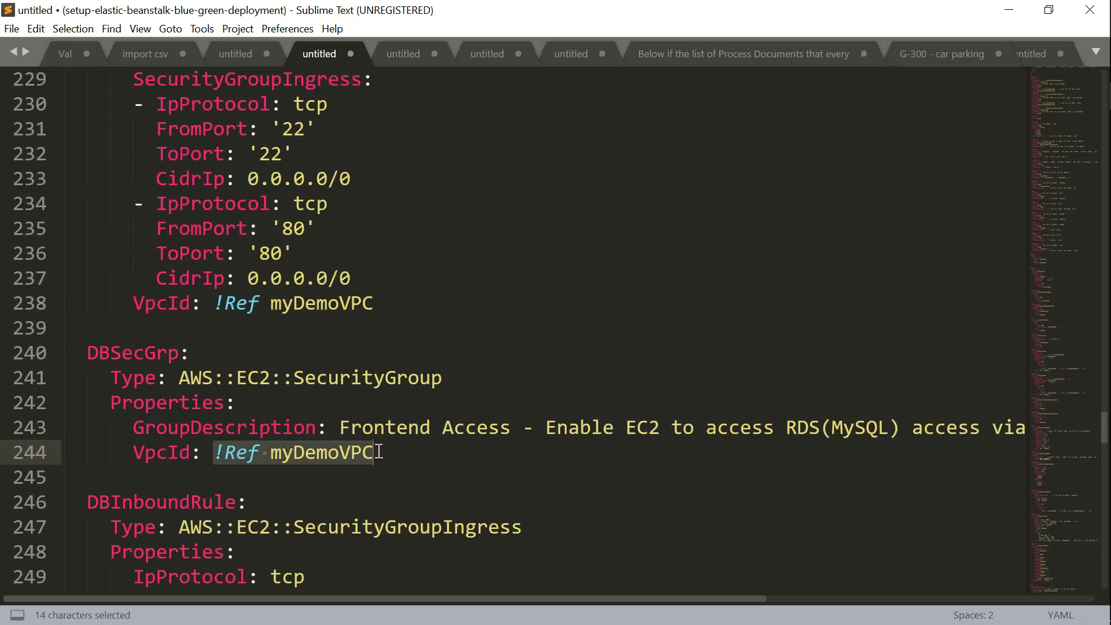
double_click(163, 451)
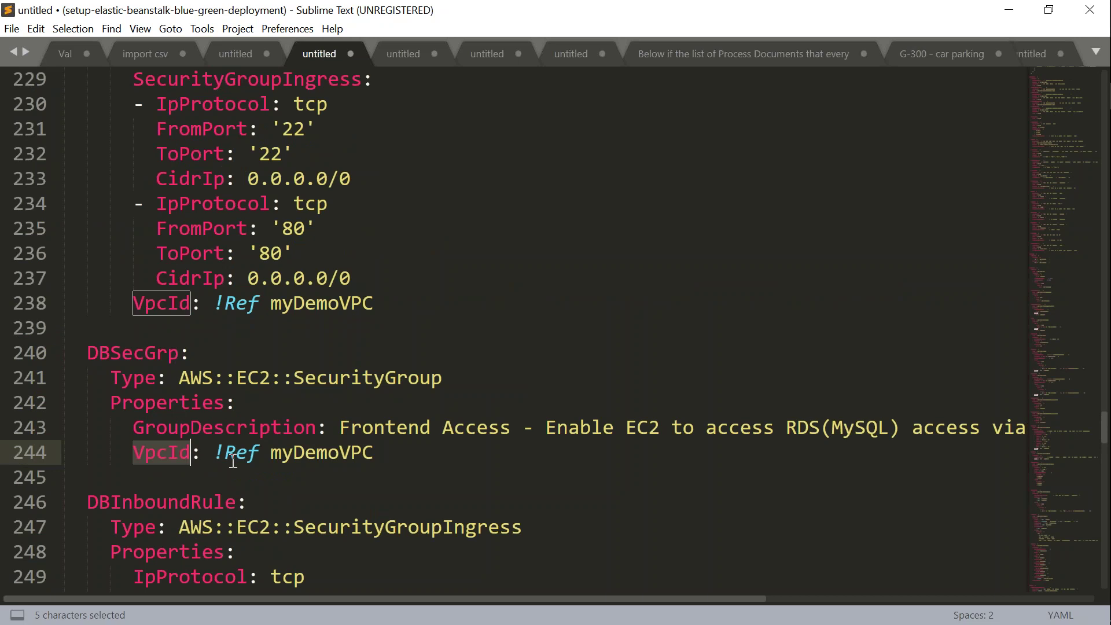
left_click_drag(223, 452, 376, 452)
scroll(376, 451, "down", 2)
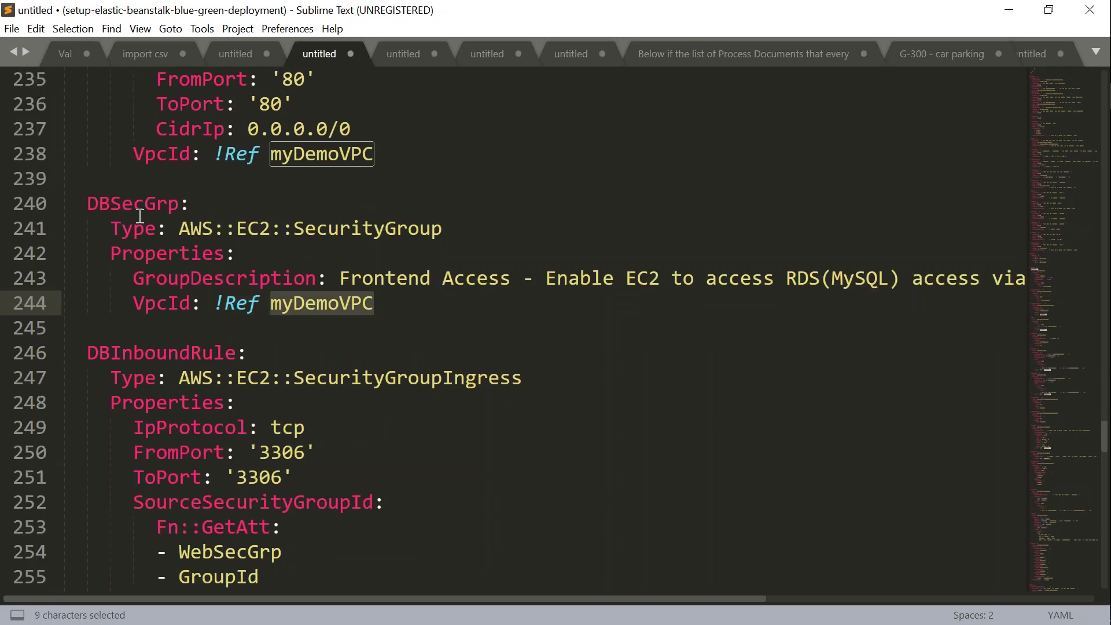
Select the entire DBSecGrp block, from its resource name through the VpcId line
left_click_drag(87, 203, 133, 203)
left_click_drag(217, 231, 389, 303)
key("Right")
key("shift+Up")
key("shift+Up")
key("shift+Up")
key("shift+Up")
key("shift+Home")
key("shift+Home")
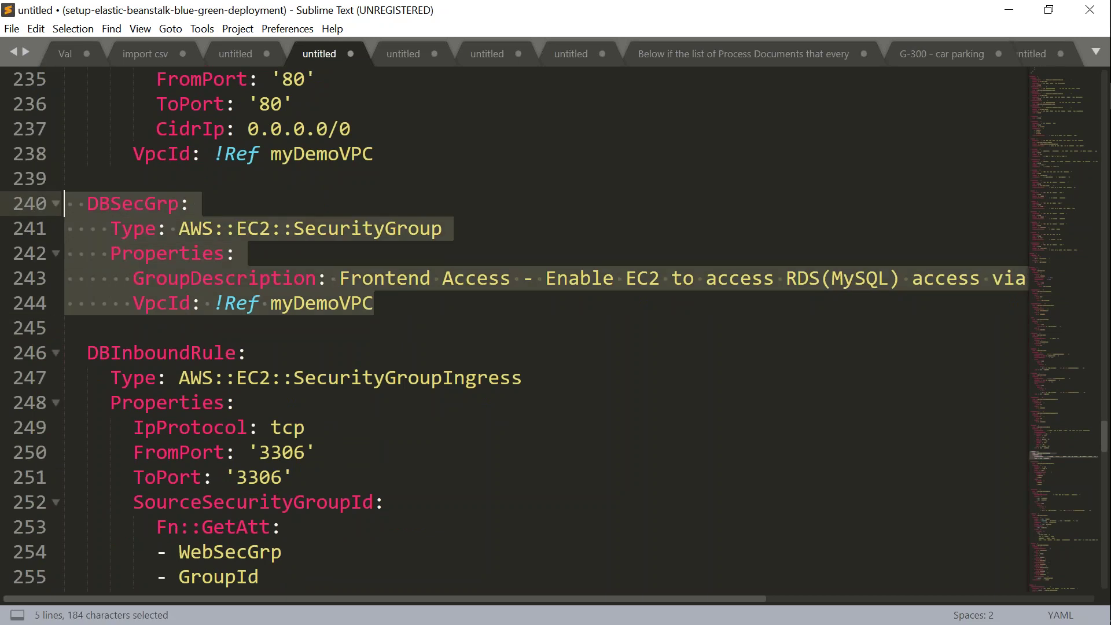
Highlight the DBInboundRule resource name, its FromPort value 3306 and the WebSecGrp source security group
scroll(204, 279, "down", 2)
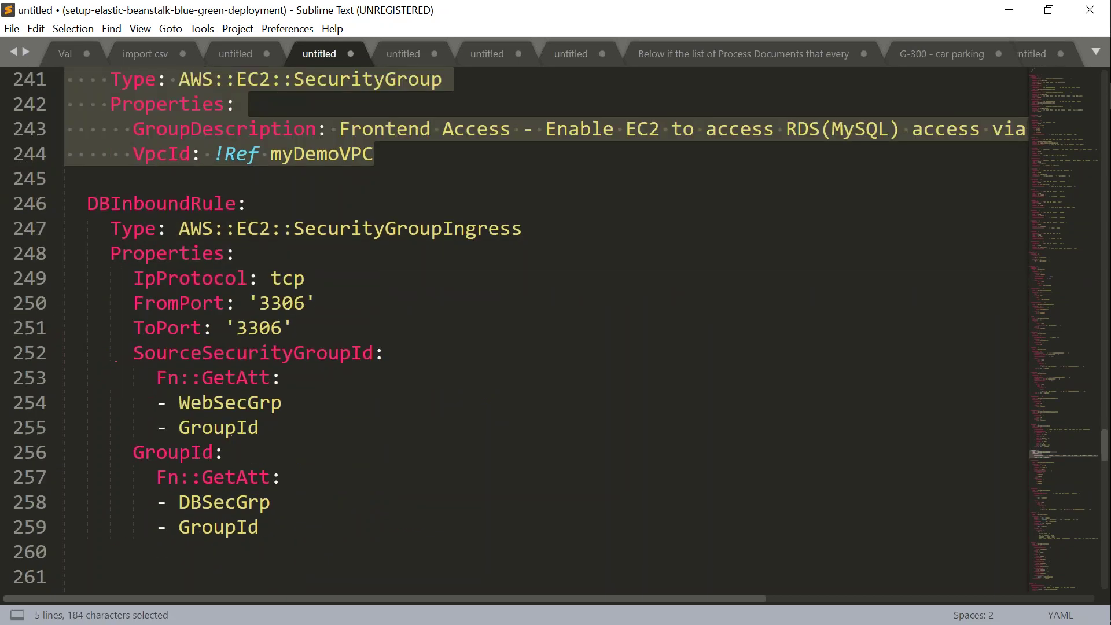
left_click_drag(92, 197, 248, 202)
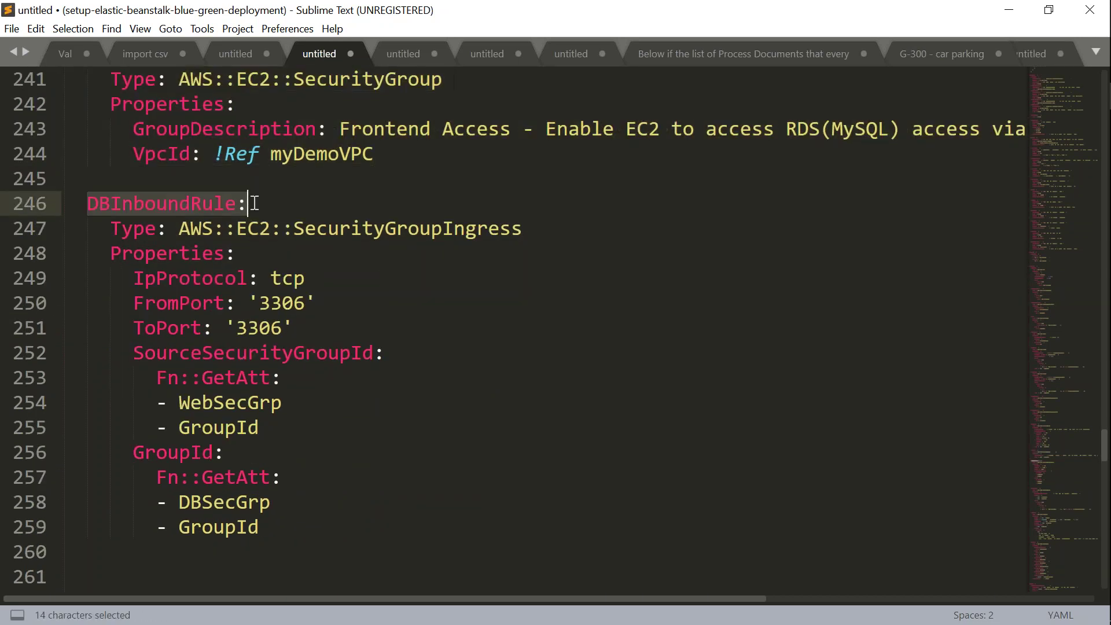
double_click(282, 300)
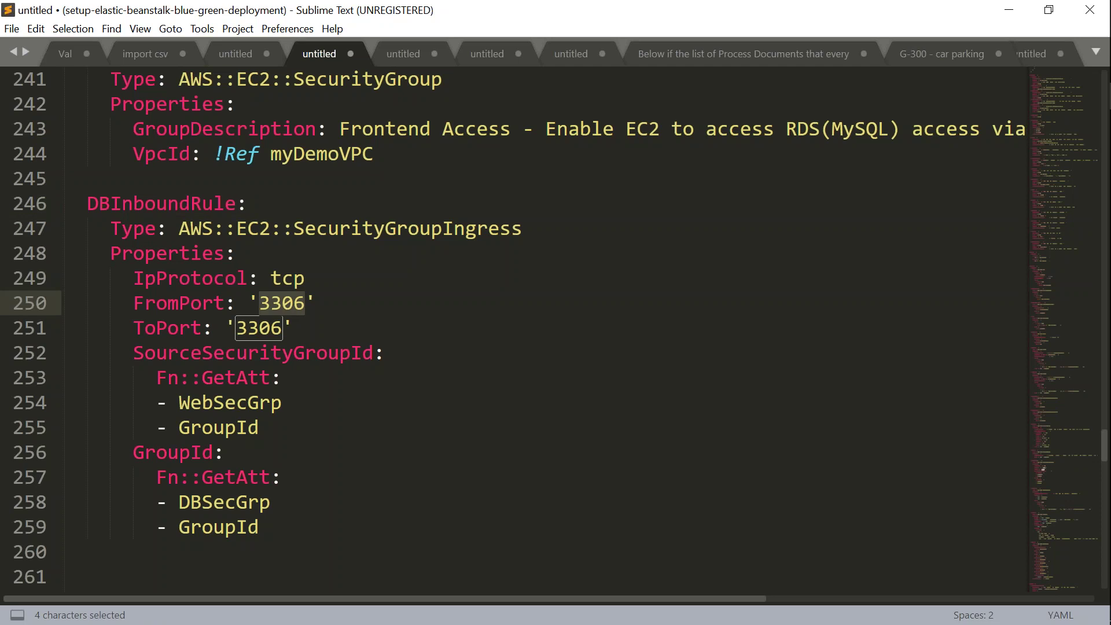
double_click(242, 400)
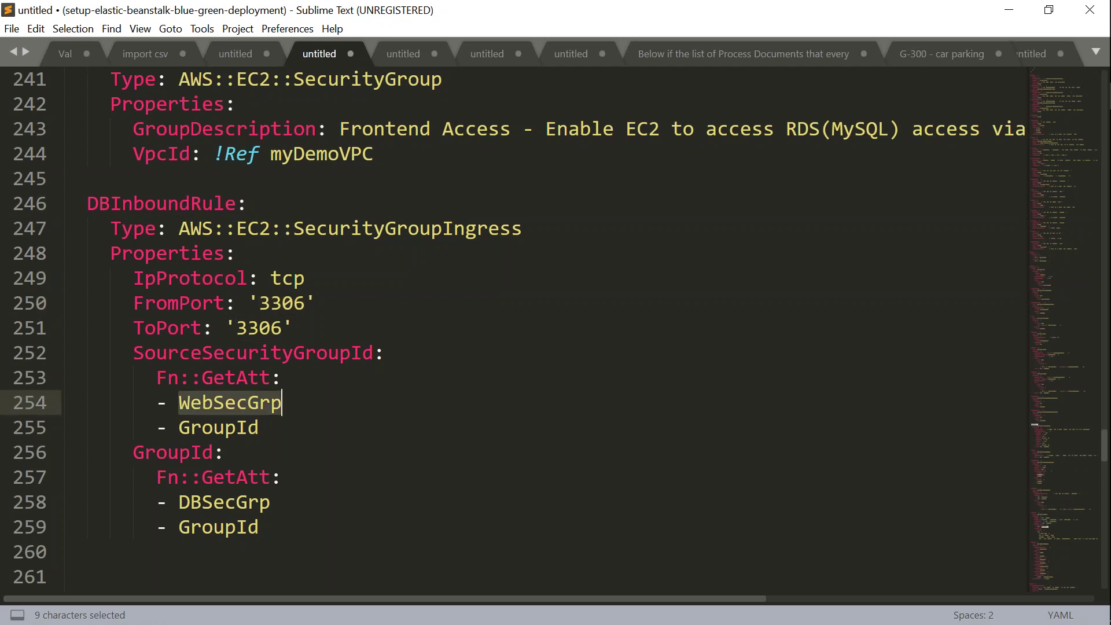
Highlight the WebSecGrp resource name and its reference under SourceSecurityGroupId in DBInboundRule
scroll(261, 436, "up", 5)
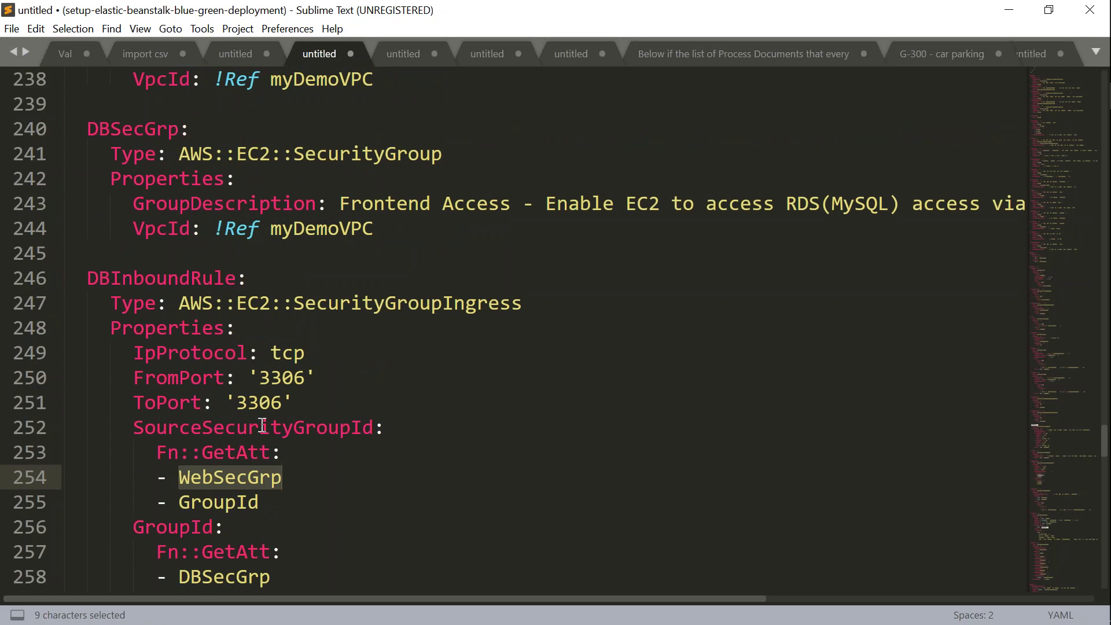
scroll(190, 176, "up", 1)
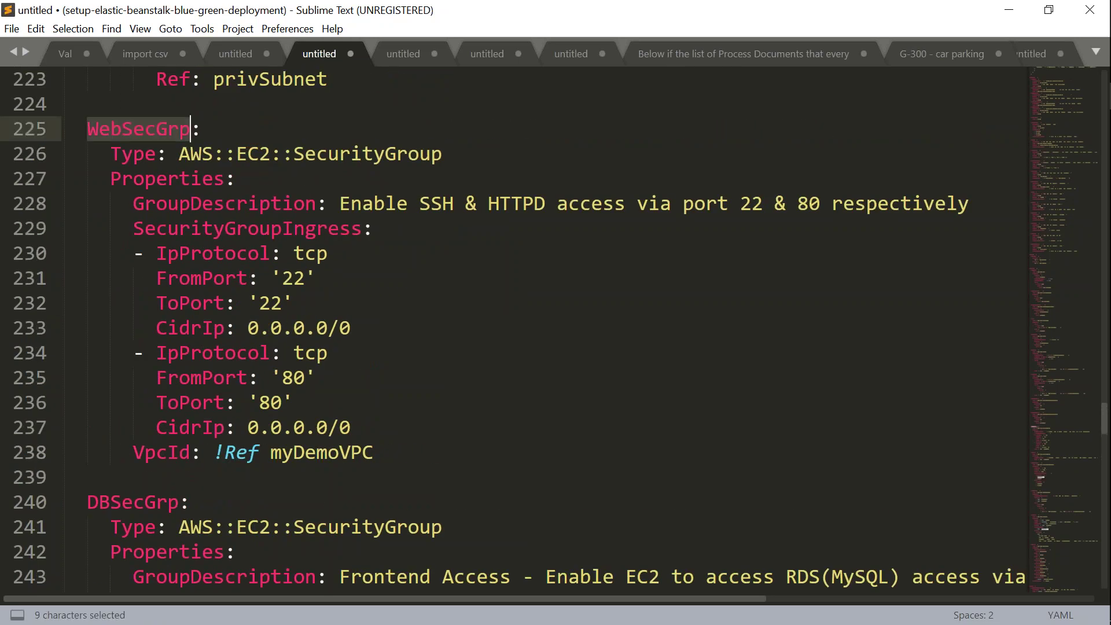
scroll(222, 413, "down", 5)
scroll(222, 413, "down", 1)
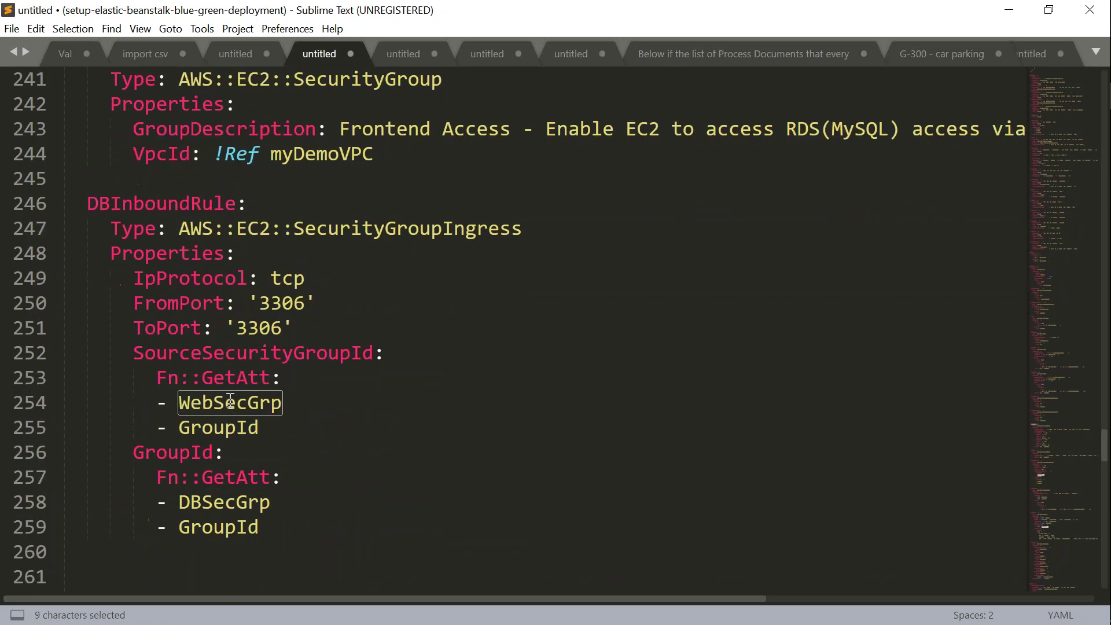
double_click(227, 402)
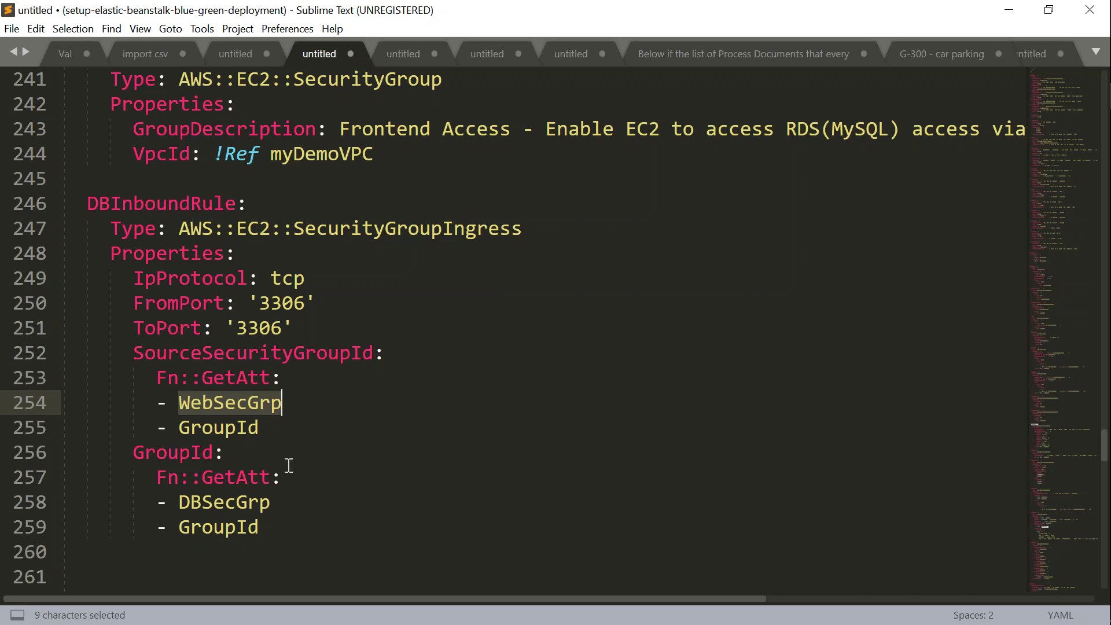
Highlight the DBSubnetGrp resource name and its SubnetIds list containing privSubnet and pubSubnet
scroll(289, 466, "down", 3)
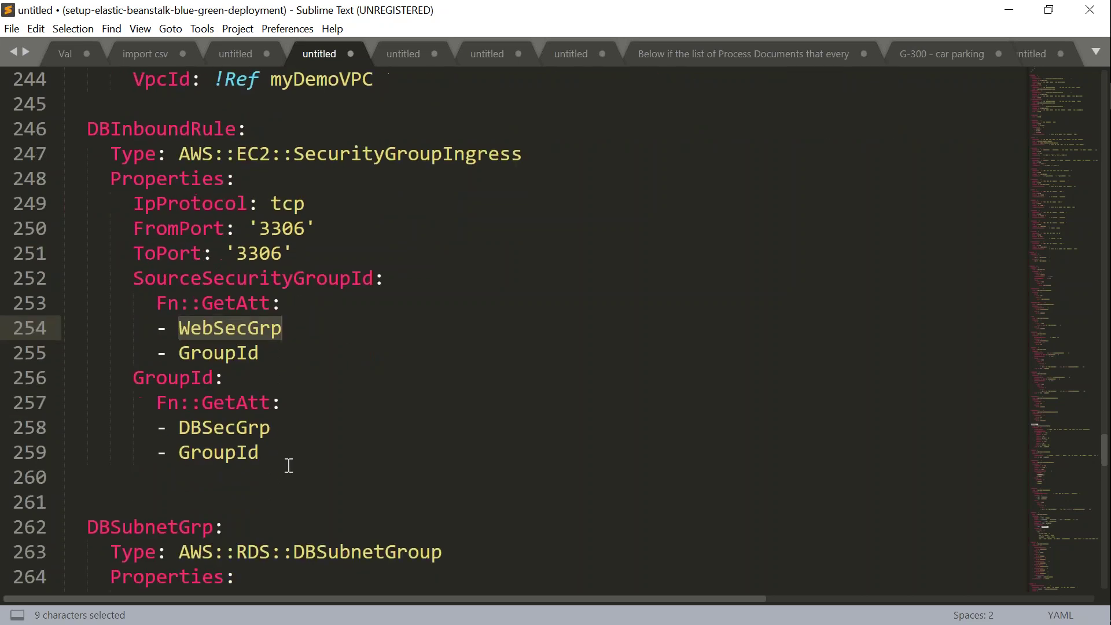
scroll(288, 466, "down", 1)
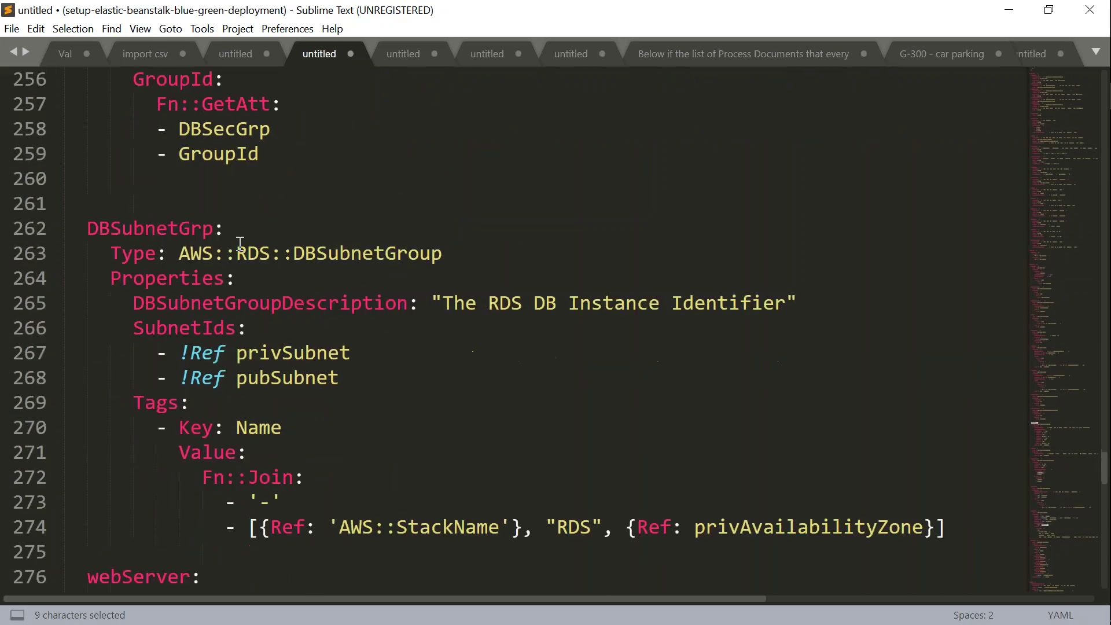
left_click_drag(87, 228, 239, 225)
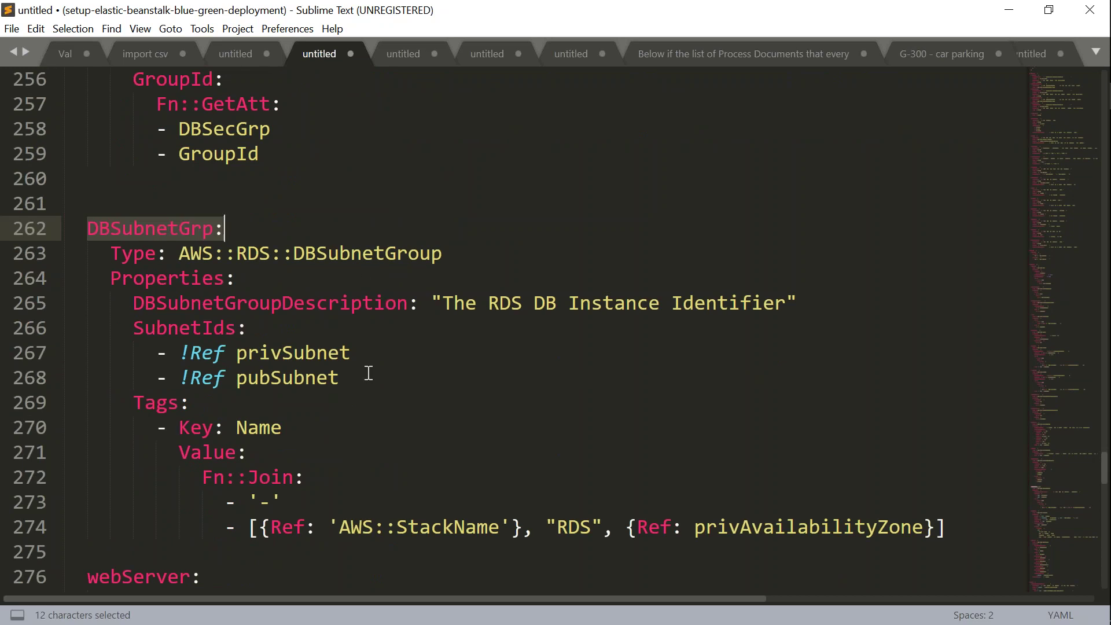
left_click_drag(342, 377, 52, 332)
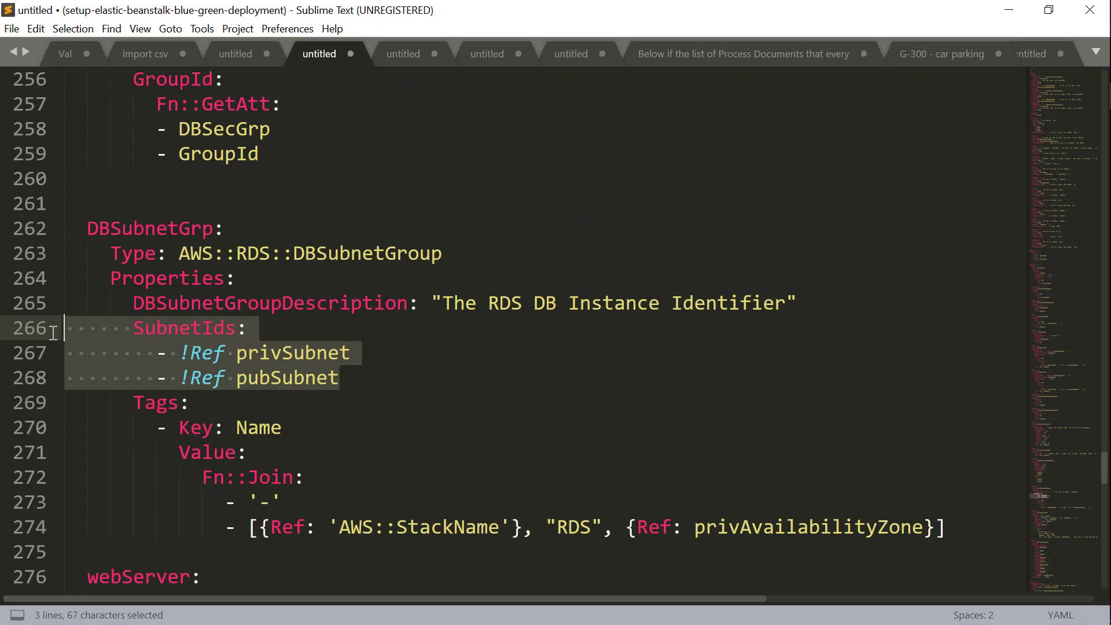
Highlight the individual privSubnet and pubSubnet references in DBSubnetGrp, finishing with the privSubnet line
left_click(295, 351)
double_click(294, 352)
left_click(287, 378)
left_click(287, 352)
double_click(287, 352)
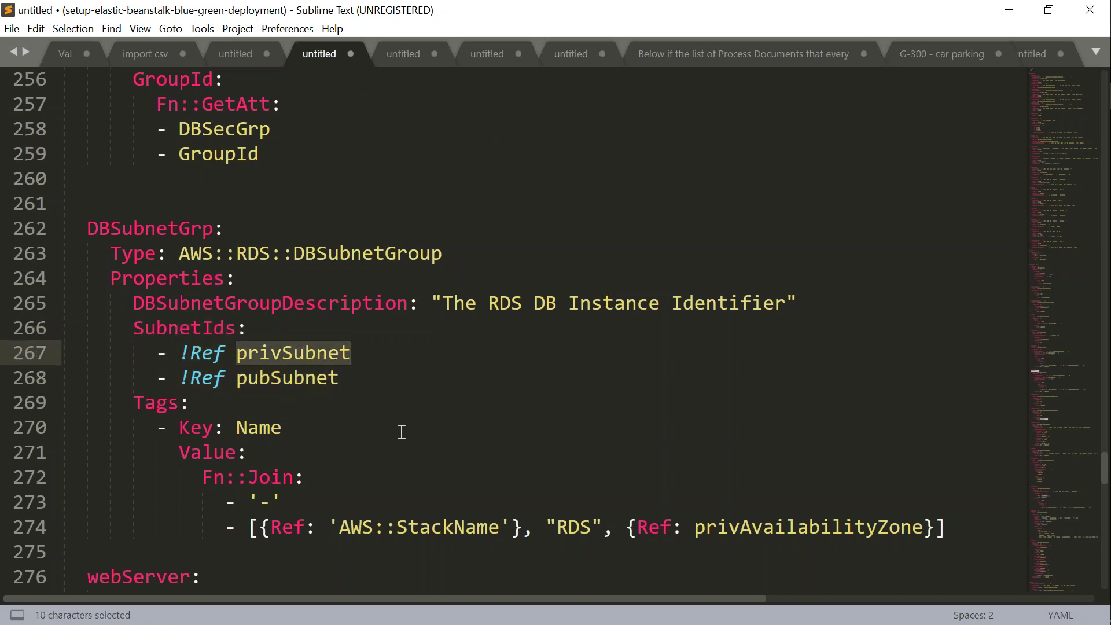
left_click_drag(340, 378, 36, 362)
double_click(301, 354)
triple_click(313, 379)
left_click(349, 382)
left_click_drag(352, 354, 65, 354)
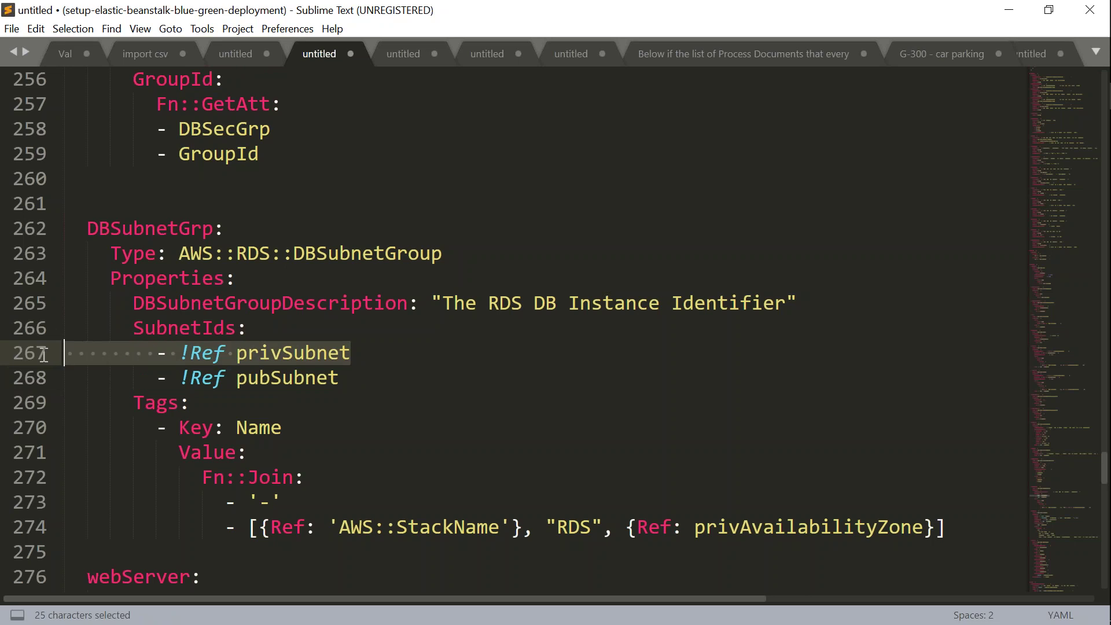
Highlight the webServer resource name and its KeyName, ImageId and InstanceType properties
scroll(380, 463, "down", 2)
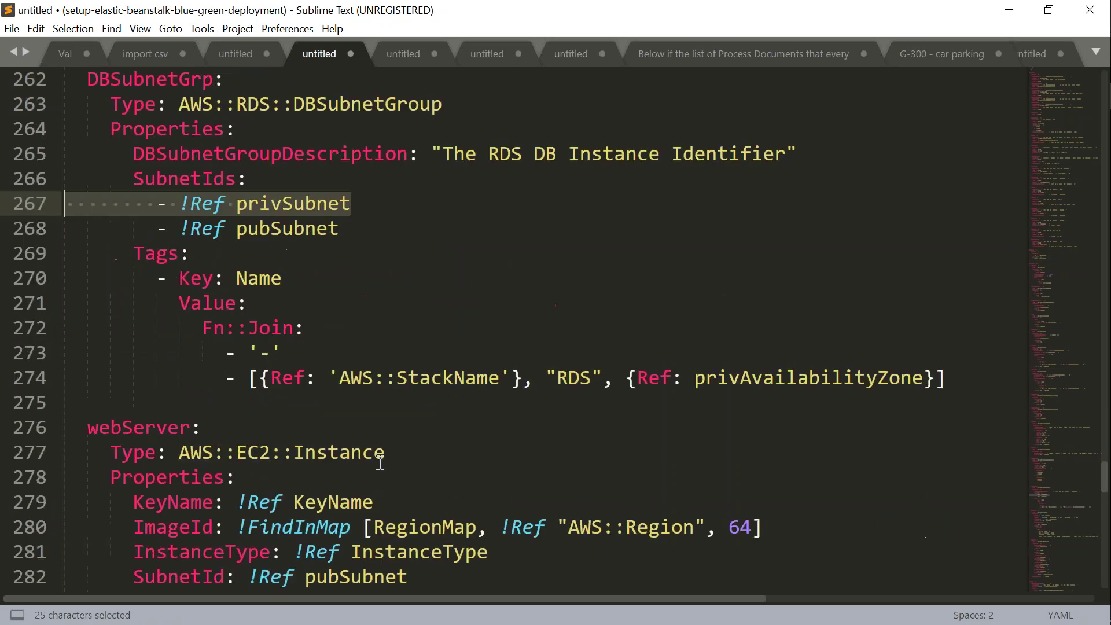
scroll(378, 456, "down", 2)
double_click(165, 278)
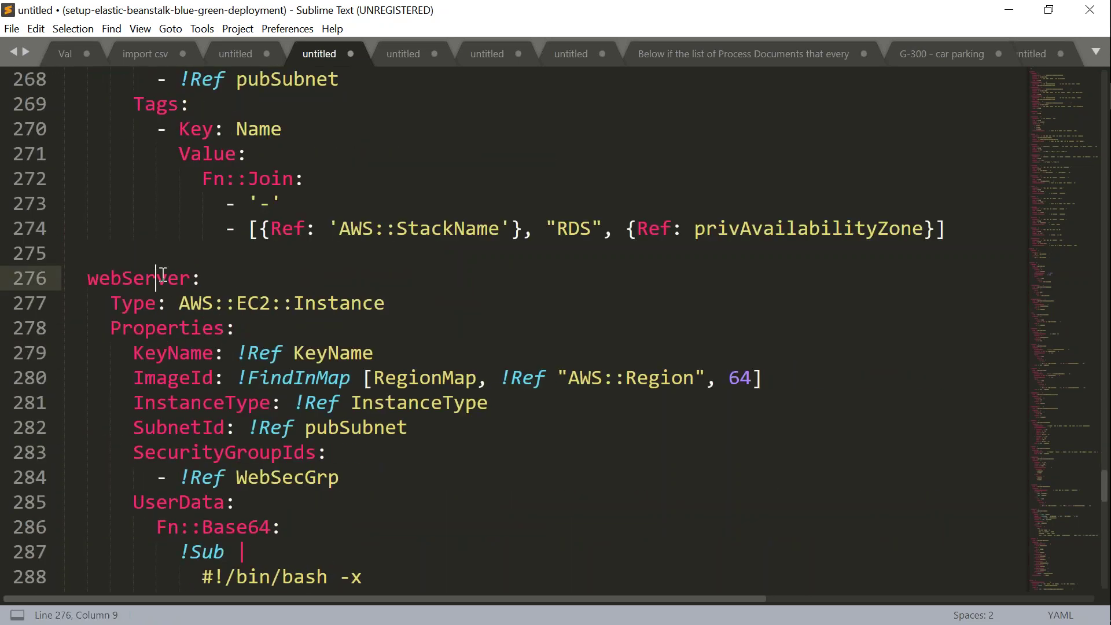
scroll(419, 391, "down", 2)
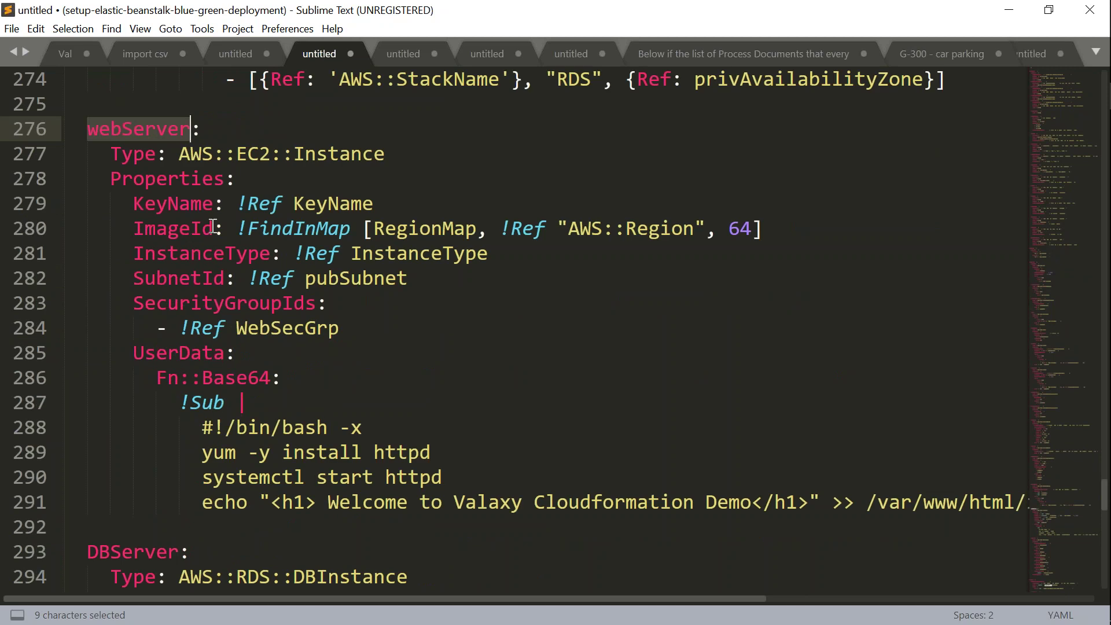
left_click_drag(283, 200, 373, 202)
left_click_drag(191, 229, 466, 228)
left_click(230, 250)
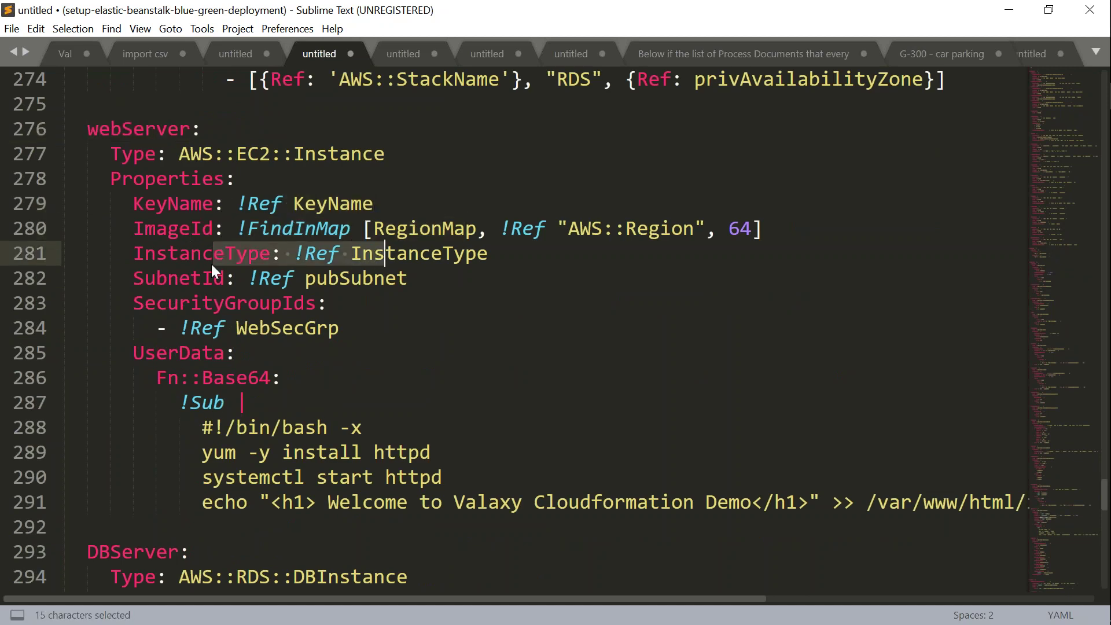
Highlight the SubnetId, SecurityGroupIds and UserData properties of the webServer instance
left_click(146, 277)
left_click_drag(226, 276, 395, 273)
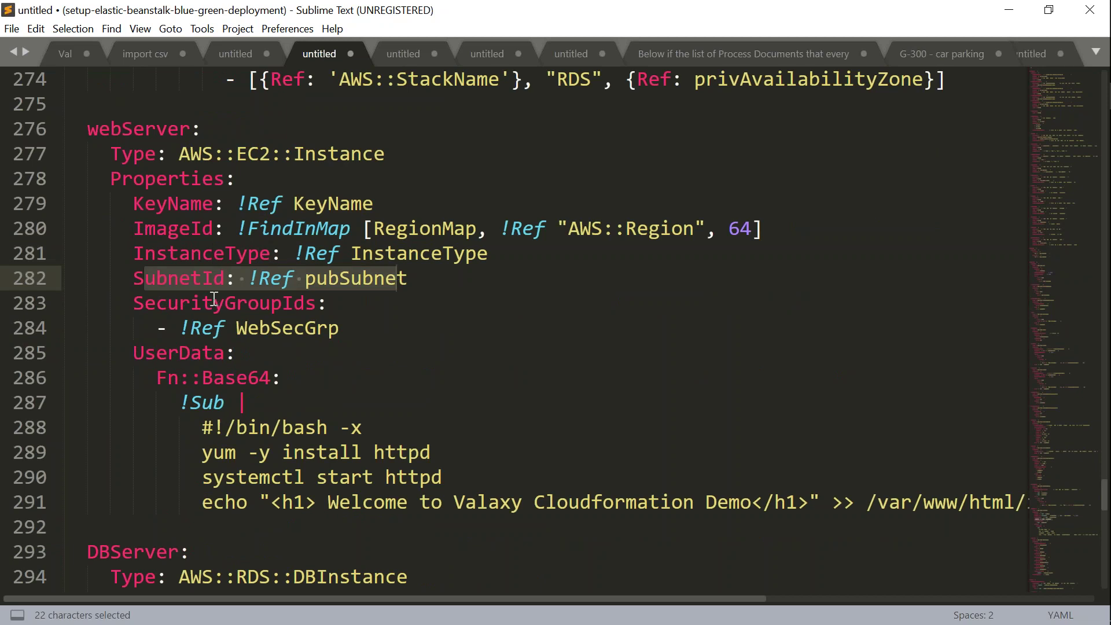
left_click_drag(214, 298, 299, 301)
left_click_drag(169, 355, 225, 354)
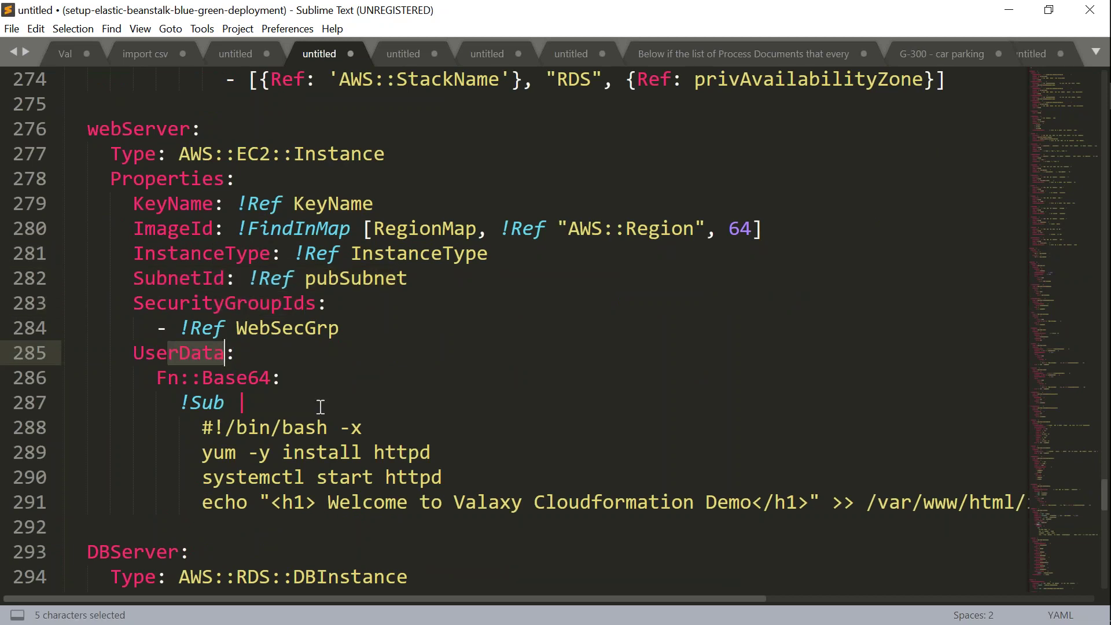
Select the webServer block, from its resource name through the echo line of its user data script
scroll(320, 407, "down", 1)
left_click_drag(351, 424, 158, 252)
scroll(158, 331, "up", 1)
left_click_drag(158, 331, 63, 131)
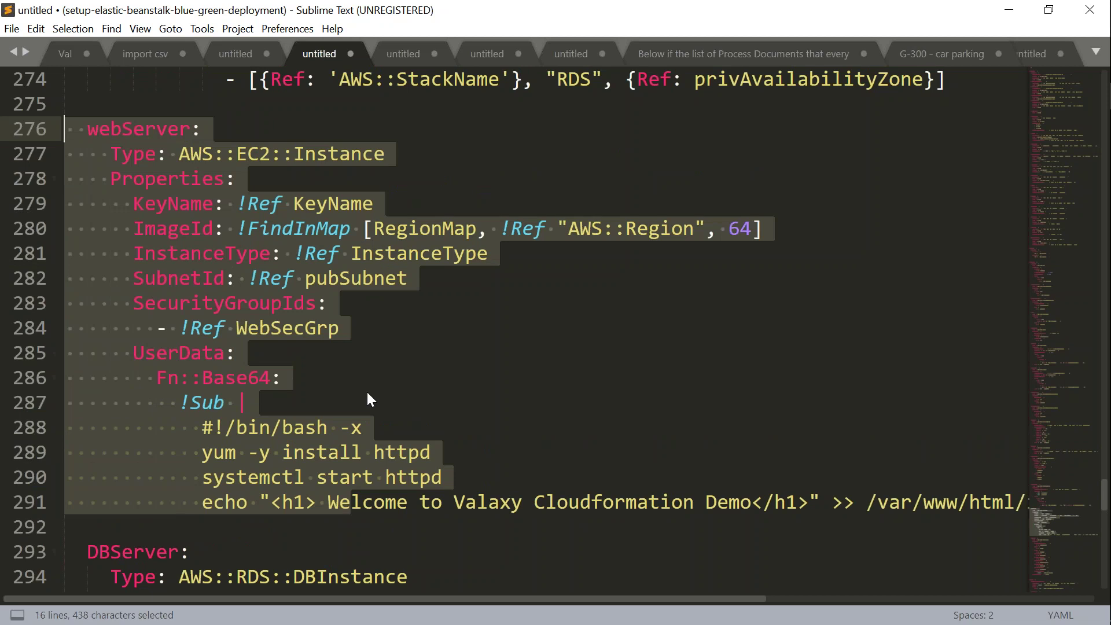
Highlight the DBServer resource name and go through its DBName, Engine, MasterUsername and MasterUserPassword properties
scroll(372, 400, "down", 4)
left_click_drag(99, 249, 190, 253)
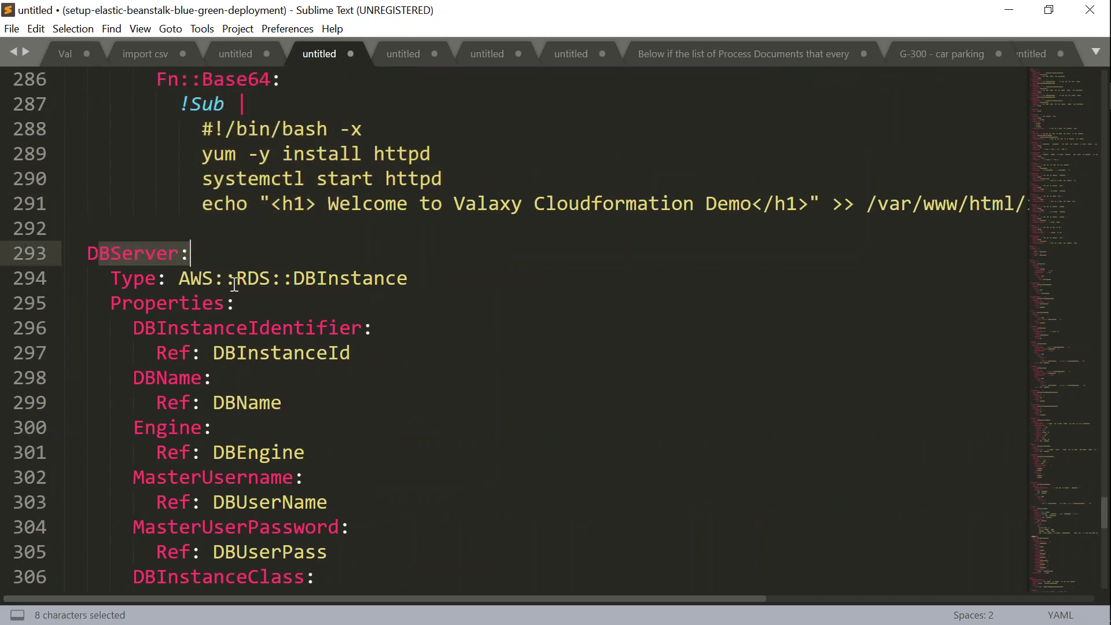
scroll(303, 376, "down", 2)
left_click(178, 227)
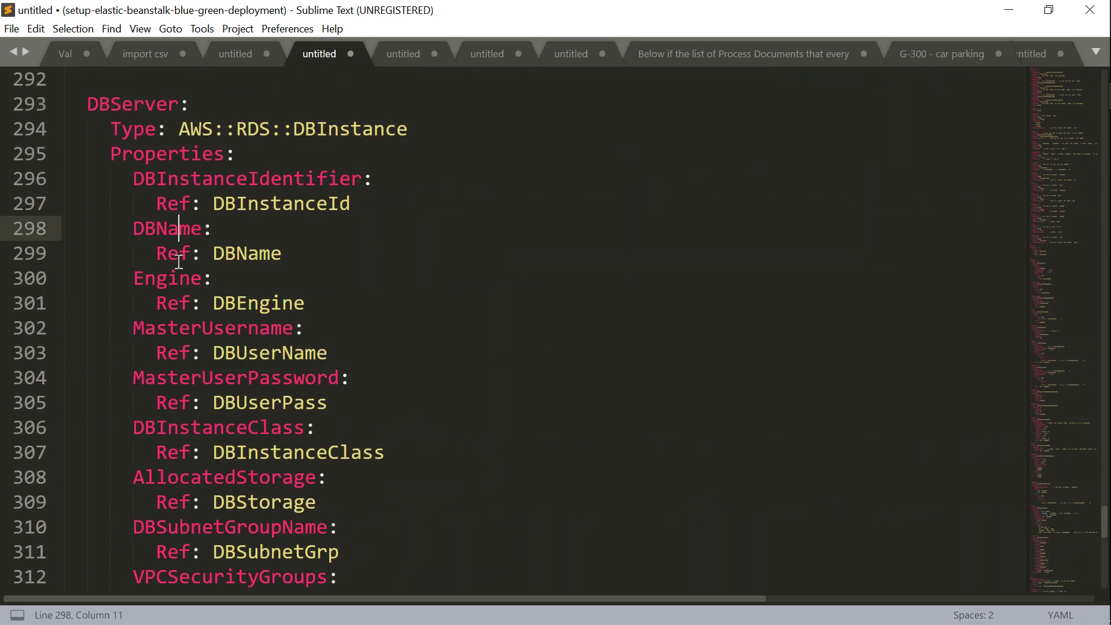
left_click(179, 279)
left_click(230, 328)
left_click(249, 404)
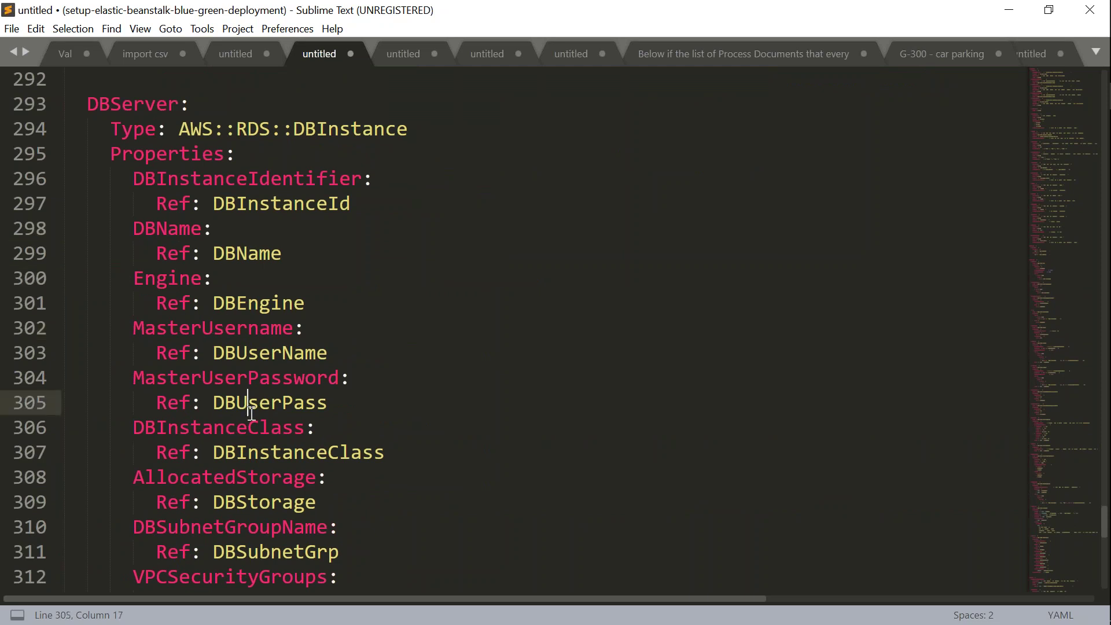
Highlight the end of the DBServer definition, from DBSubnetGroupName through the DeletionPolicy line
scroll(292, 449, "down", 5)
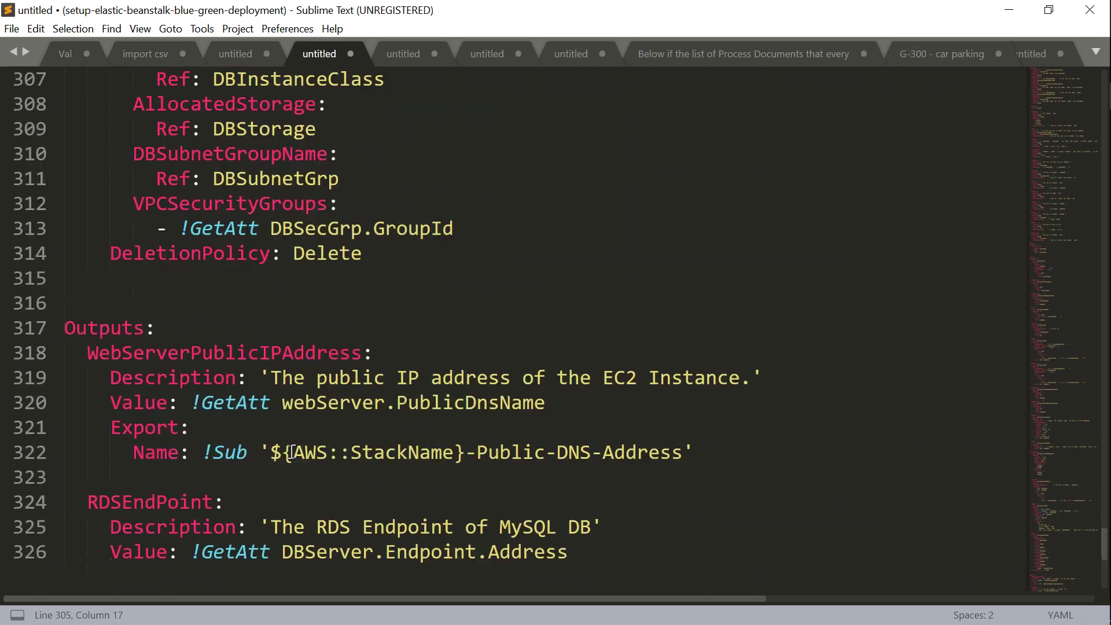
left_click_drag(370, 257, 70, 151)
left_click(96, 229)
left_click(362, 254)
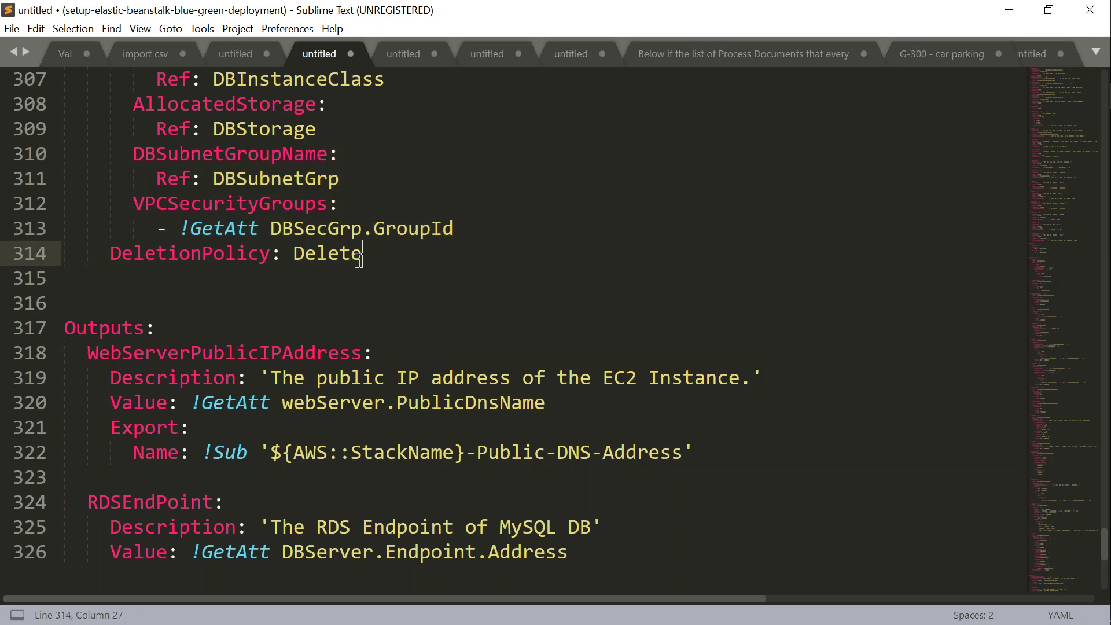
Highlight the Outputs section name and its WebServerPublicIPAddress and RDSEndPoint outputs
double_click(117, 328)
double_click(155, 354)
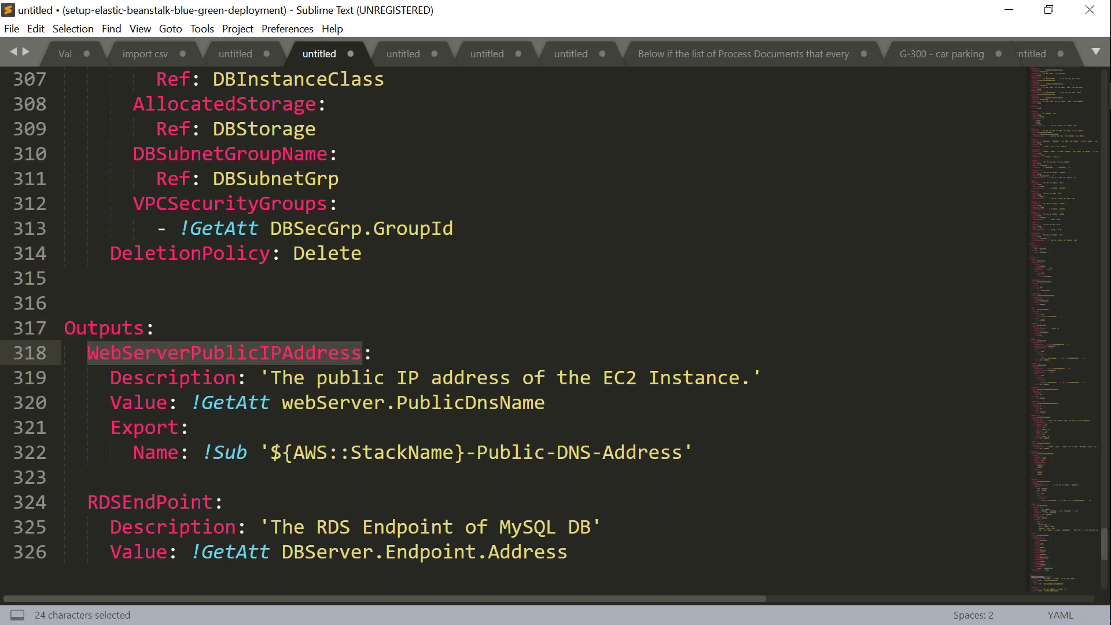
double_click(144, 501)
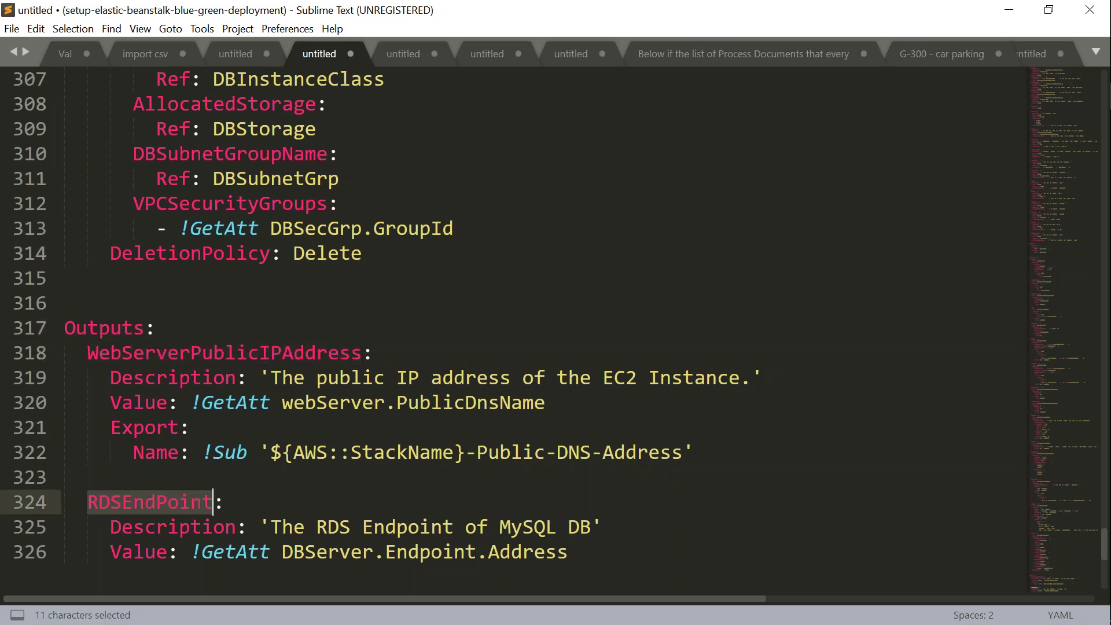
Copy the entire CloudFormation template to the clipboard
left_click(648, 493)
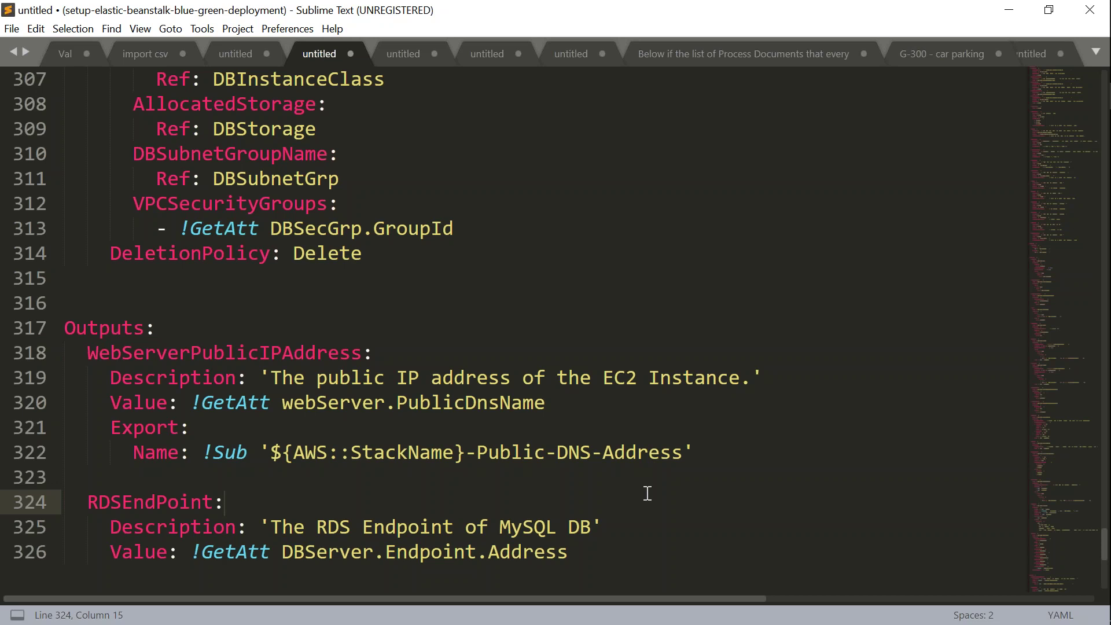
key("ctrl+a")
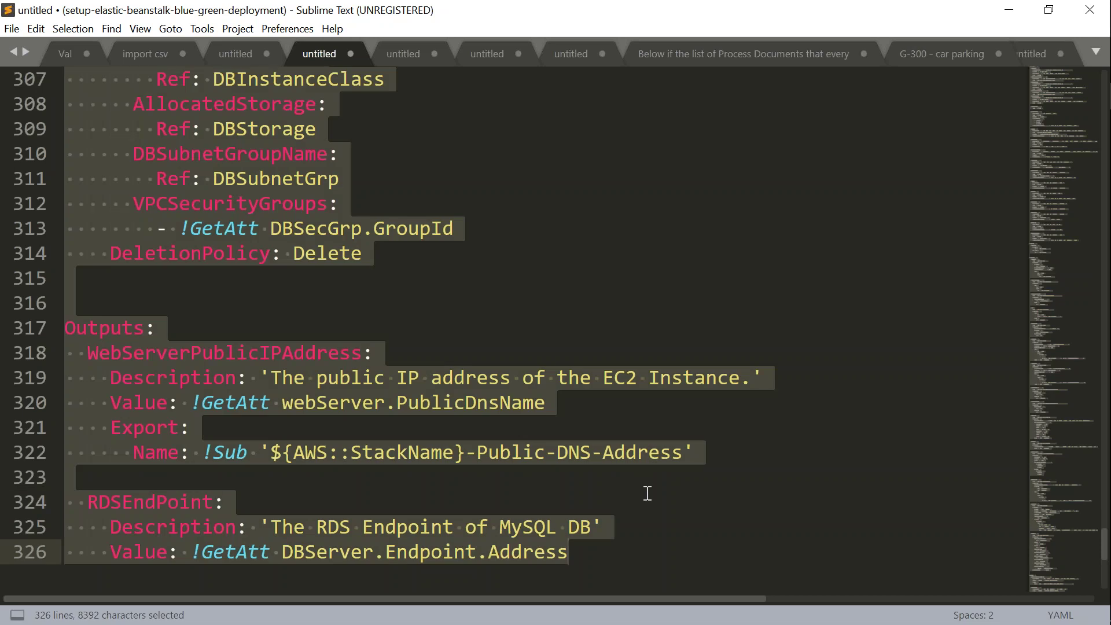
key("ctrl+c")
Switch to Chrome, start creating a new stack in the CloudFormation console and view the list of sample templates
left_click(1093, 69)
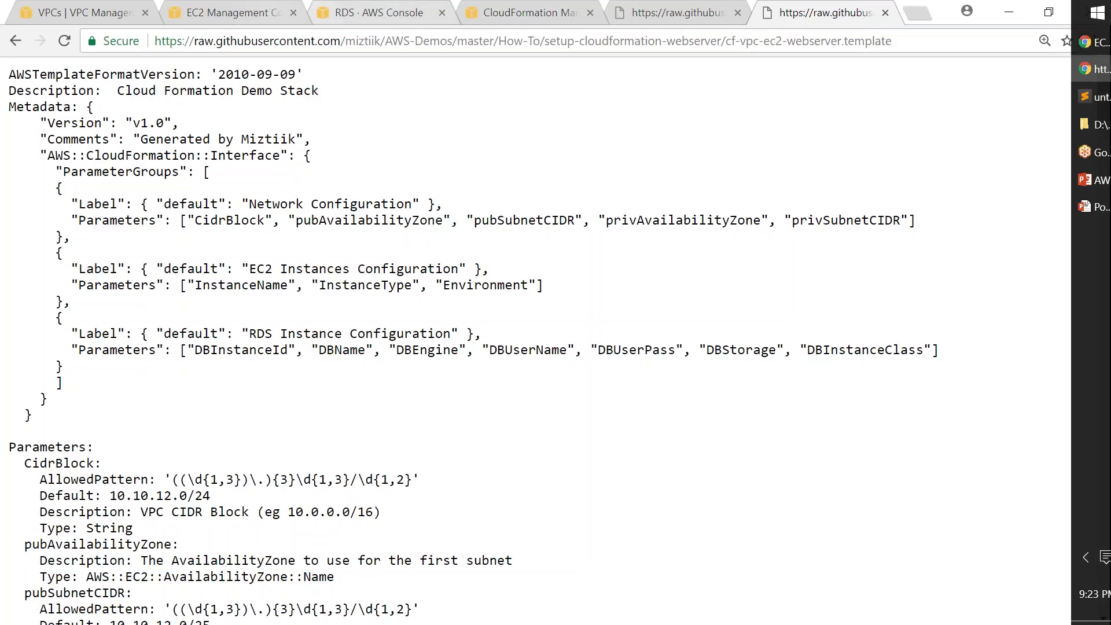
left_click(529, 13)
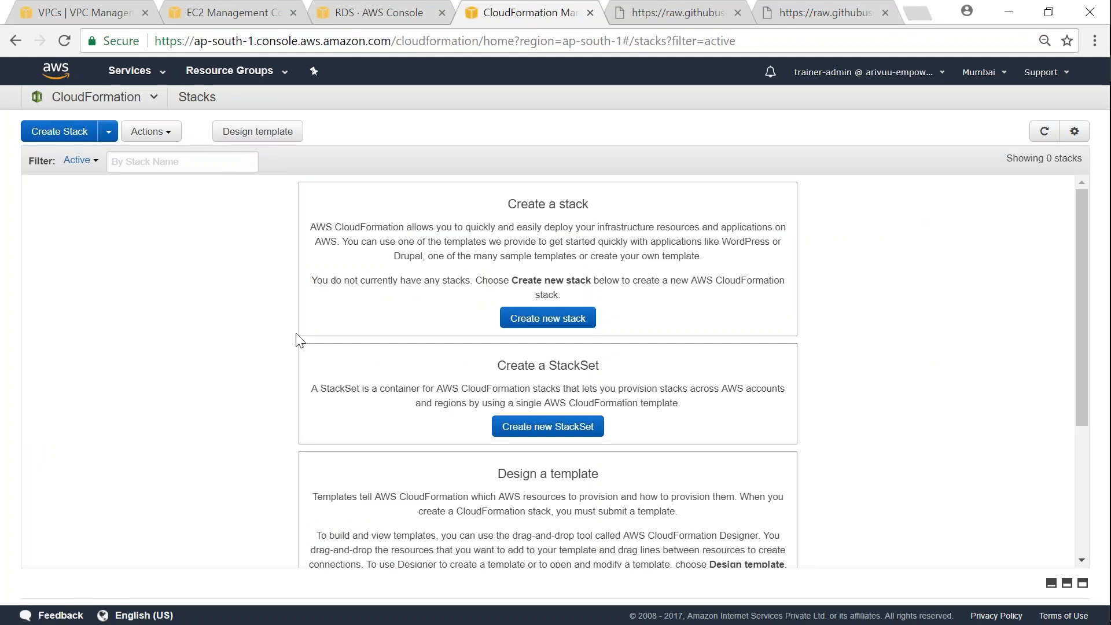
left_click(578, 318)
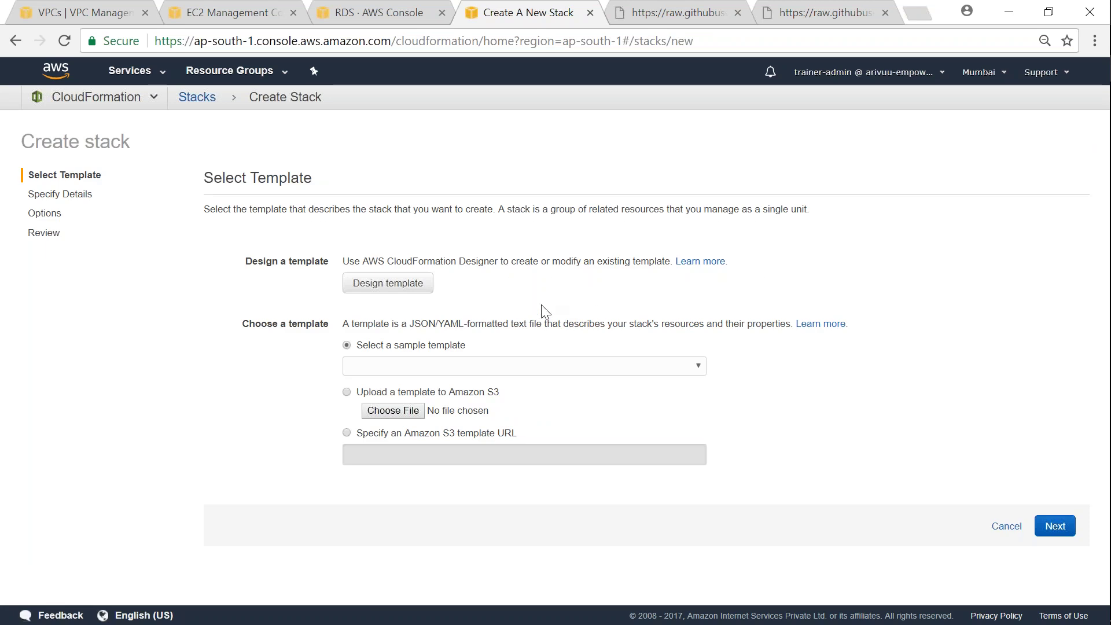
left_click(382, 370)
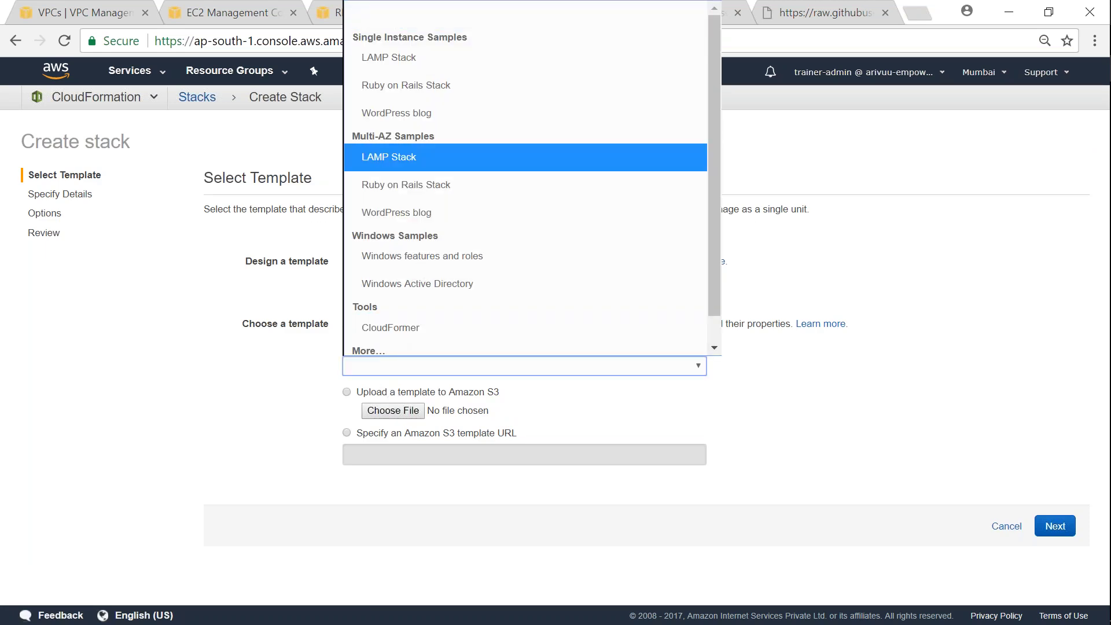
left_click(260, 435)
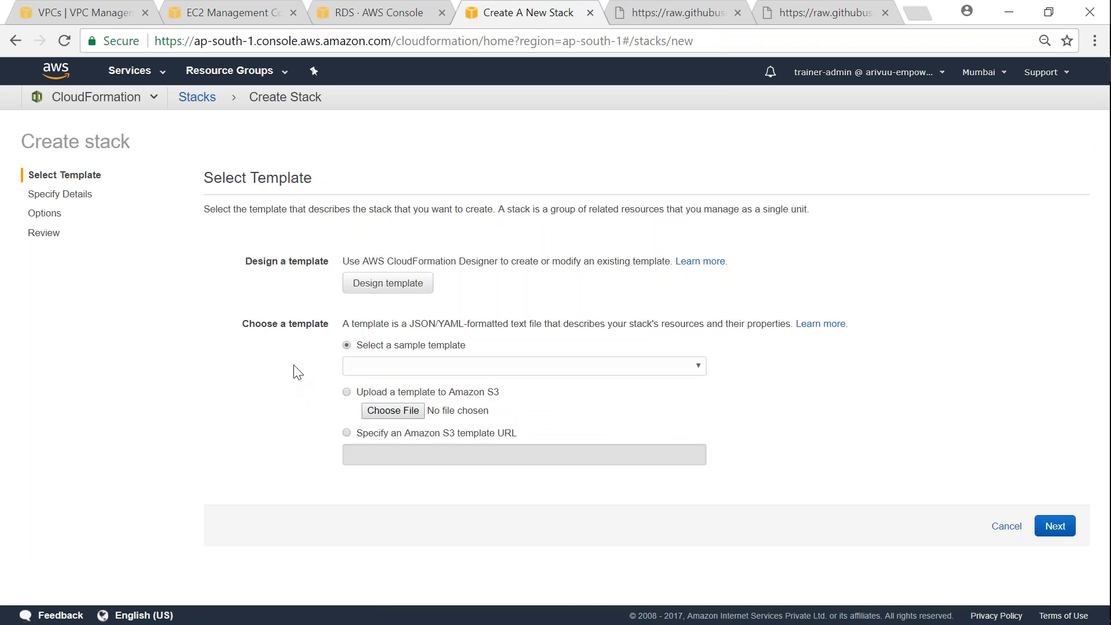
Open the CloudFormation Designer from the stack wizard, enlarge its code editor and show the full template code
left_click(377, 288)
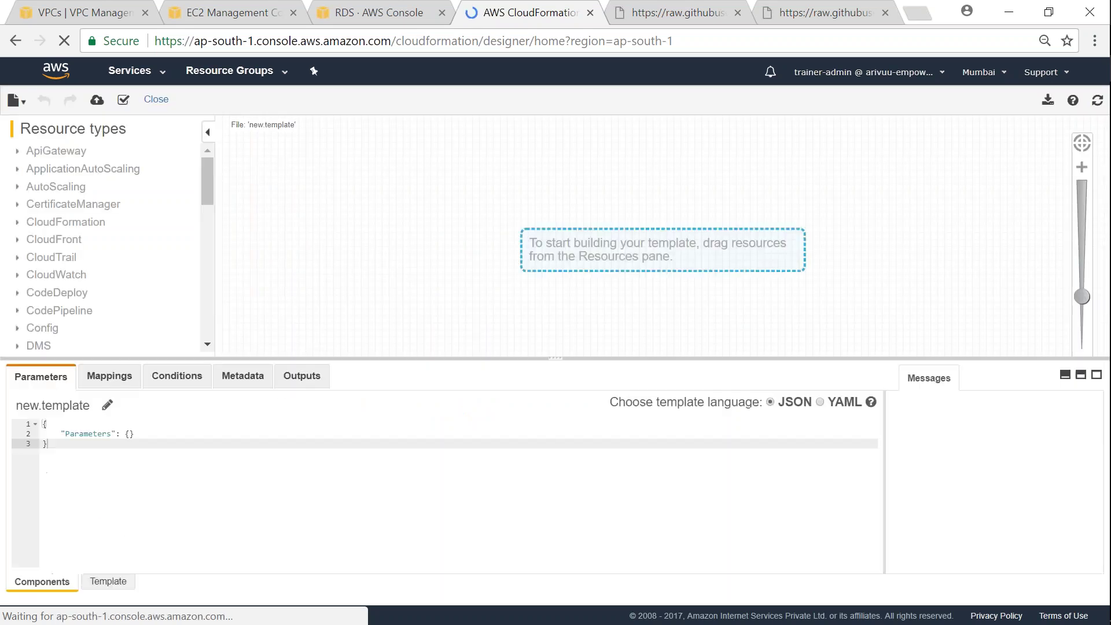
left_click_drag(258, 359, 302, 194)
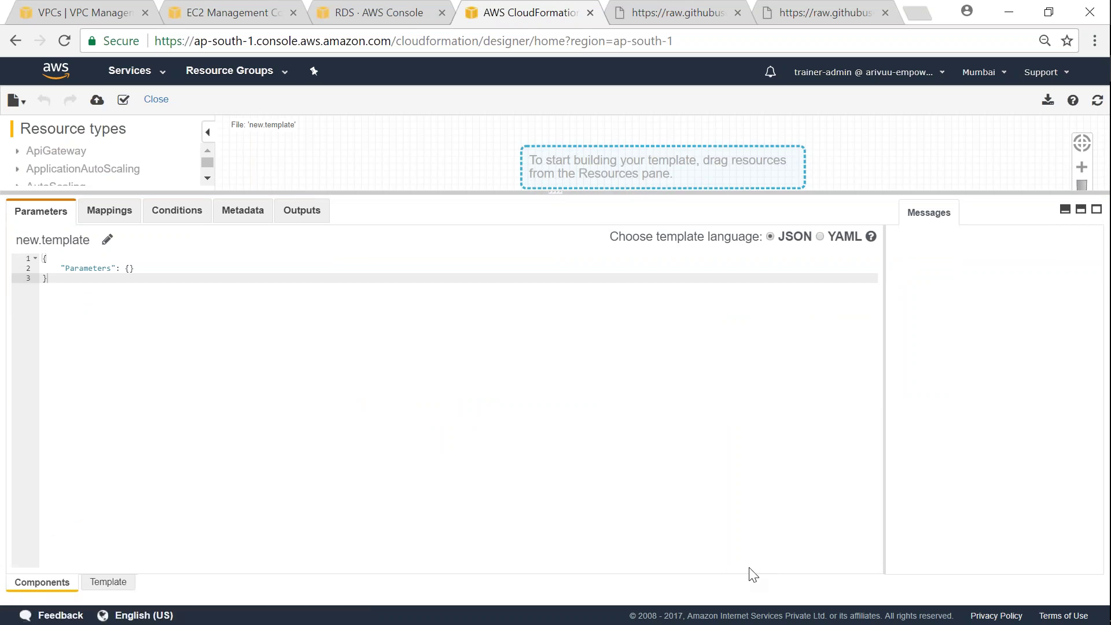
mouse_move(365, 377)
left_mouse_down()
mouse_move(141, 515)
mouse_move(129, 552)
mouse_move(175, 544)
left_mouse_up()
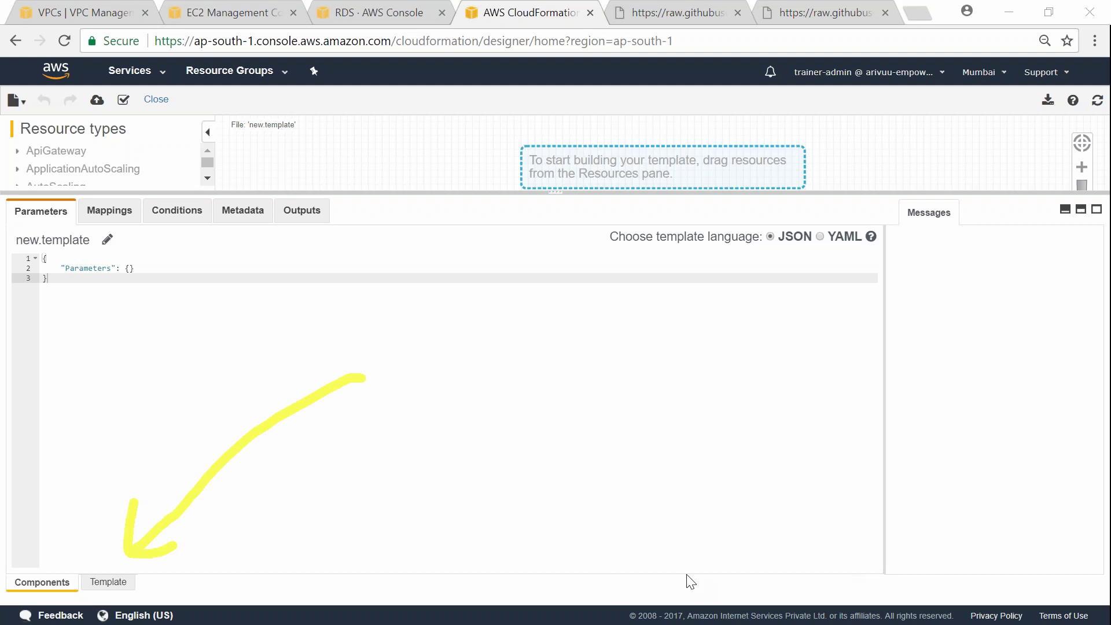
left_click(107, 582)
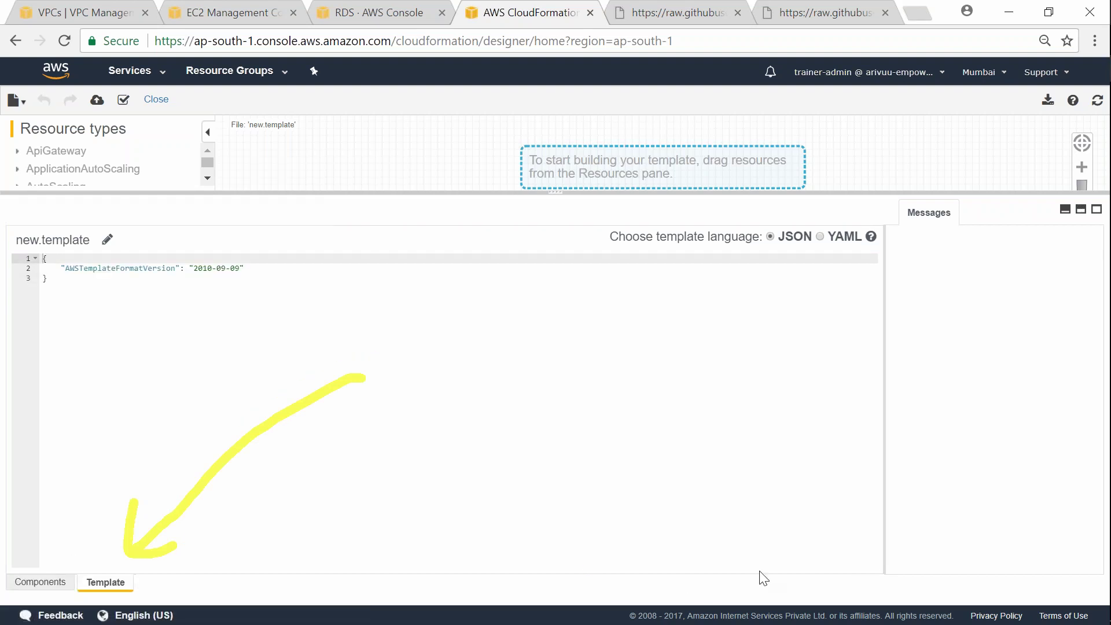
Switch the template language to YAML and replace the starter code with the copied CloudFormation template
mouse_move(720, 347)
left_mouse_down()
mouse_move(824, 250)
mouse_move(835, 270)
left_mouse_up()
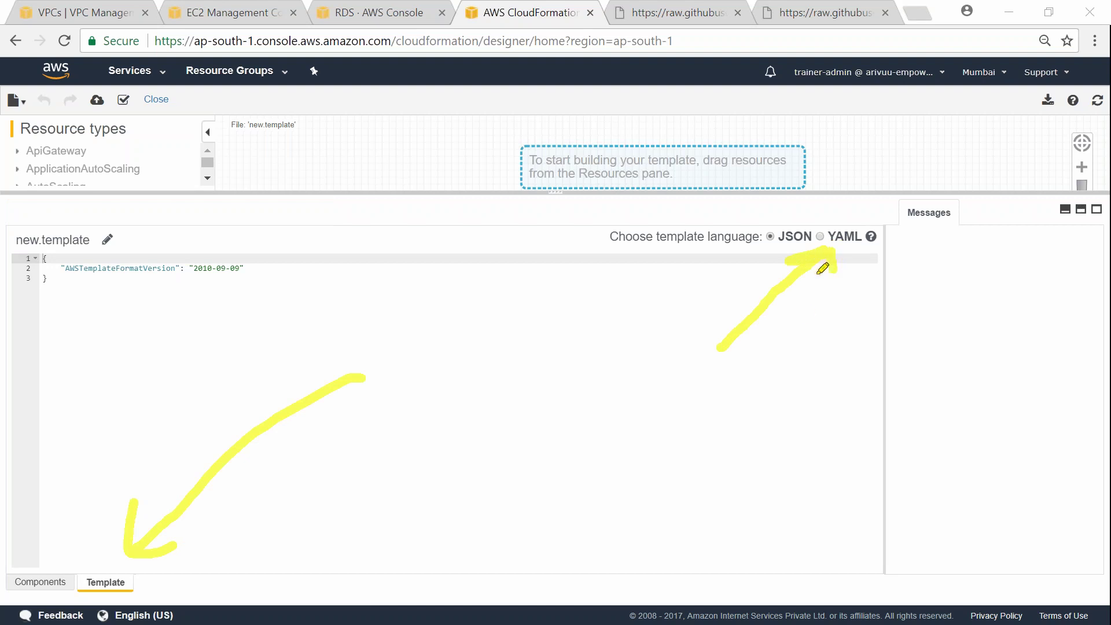
left_click(819, 235)
left_click(819, 236)
left_click(36, 256)
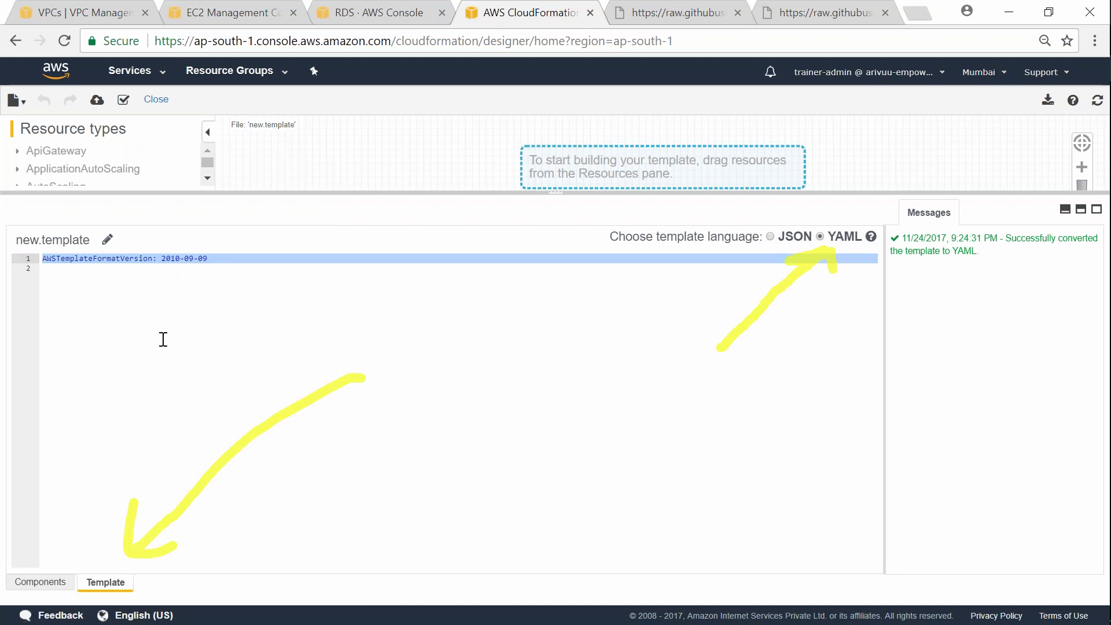
key("Delete")
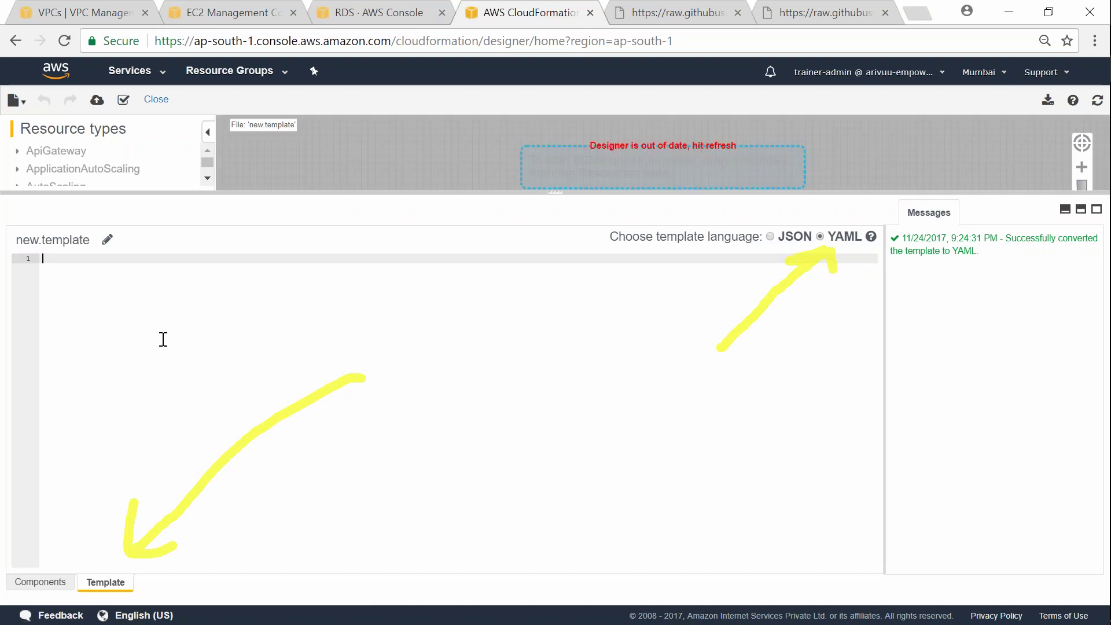
key("ctrl+v")
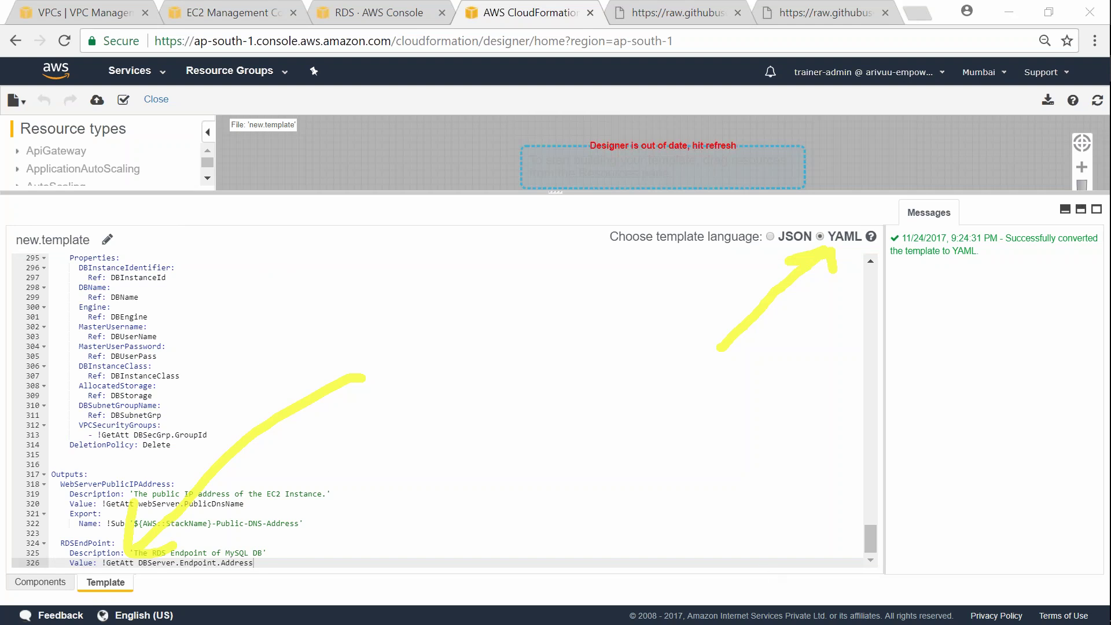
Validate the pasted template in the Designer and check the validation result and the Messages area
left_click_drag(589, 86, 499, 97)
left_click_drag(590, 111, 572, 81)
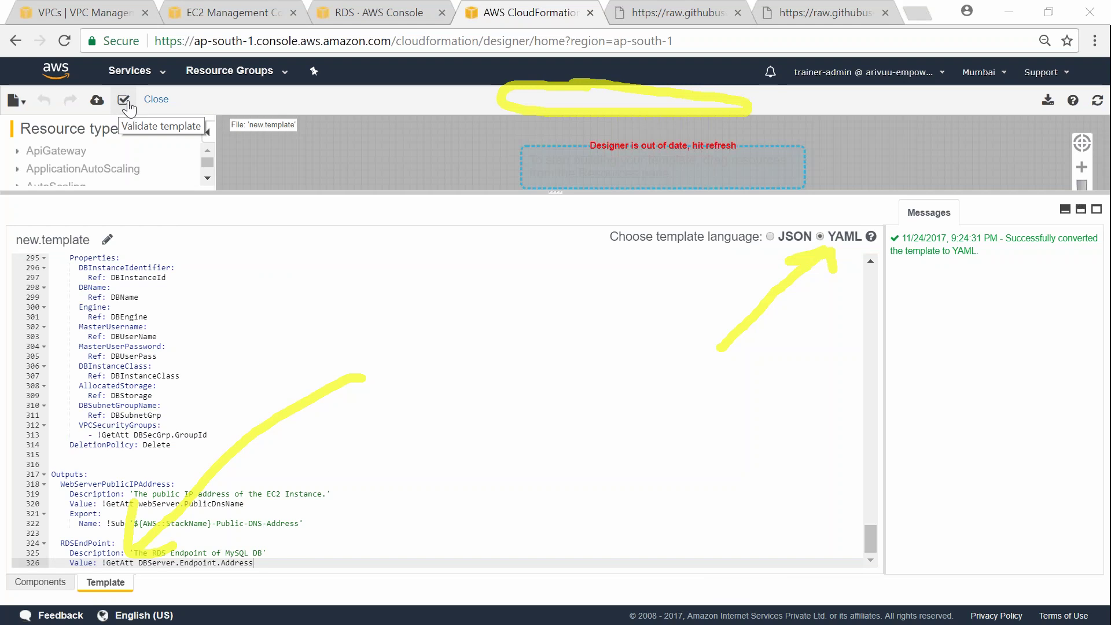
mouse_move(317, 304)
left_mouse_down()
mouse_move(153, 123)
mouse_move(132, 116)
mouse_move(154, 111)
left_mouse_up()
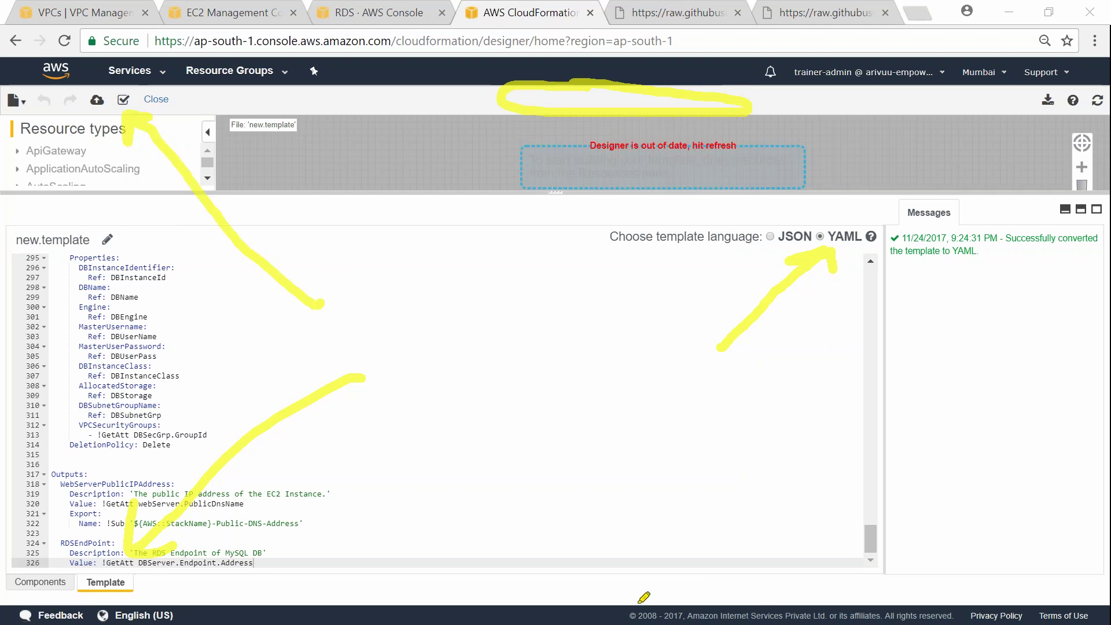
left_click(124, 99)
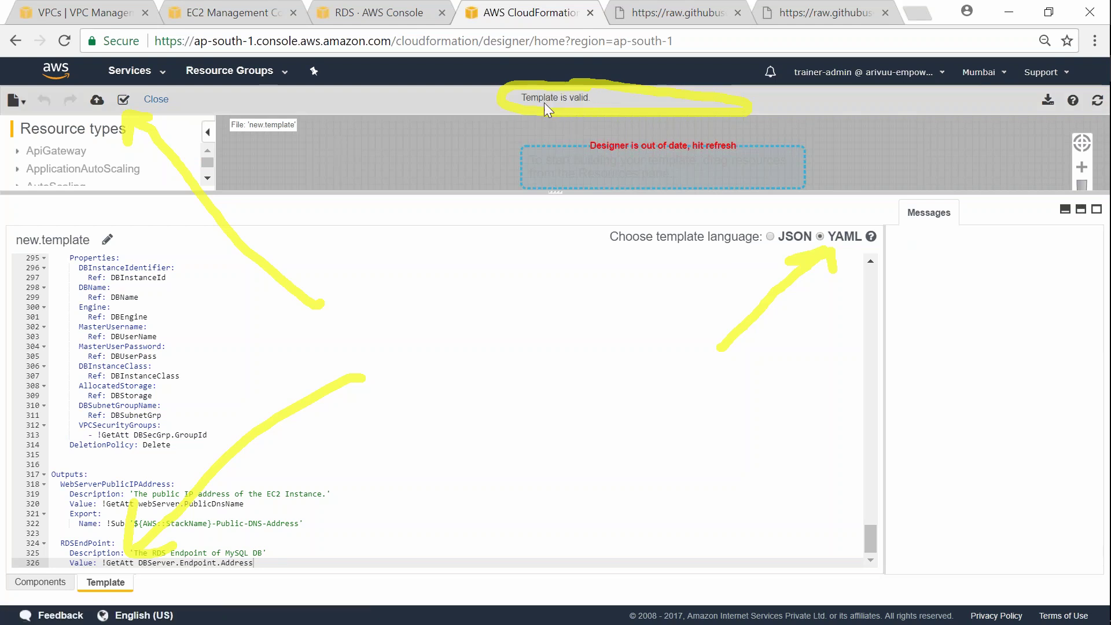
left_click_drag(521, 98, 588, 98)
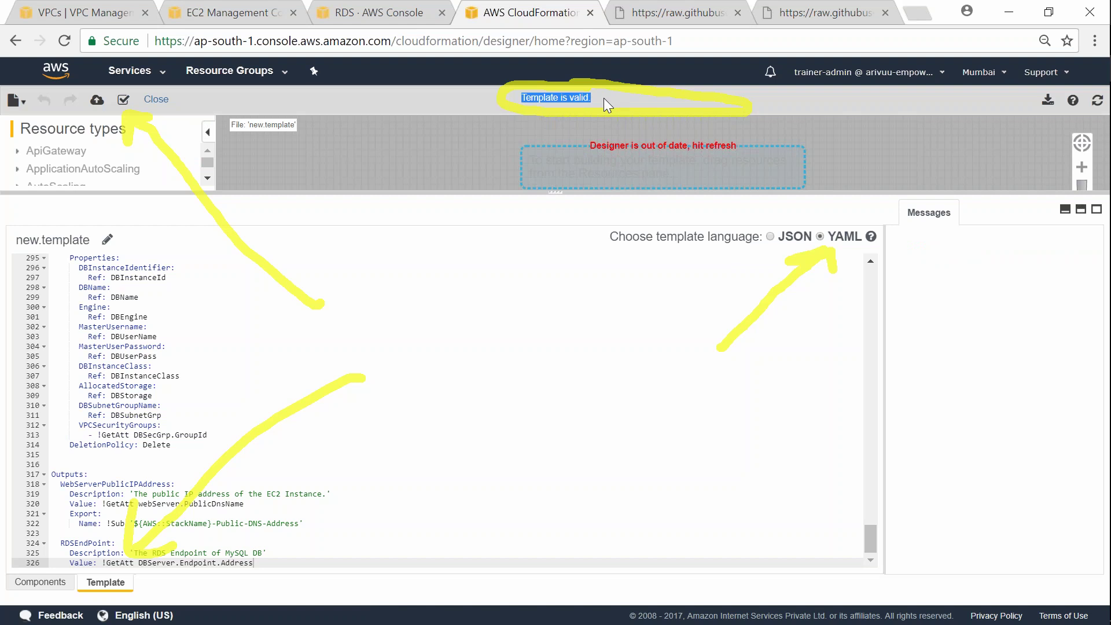
key("Escape")
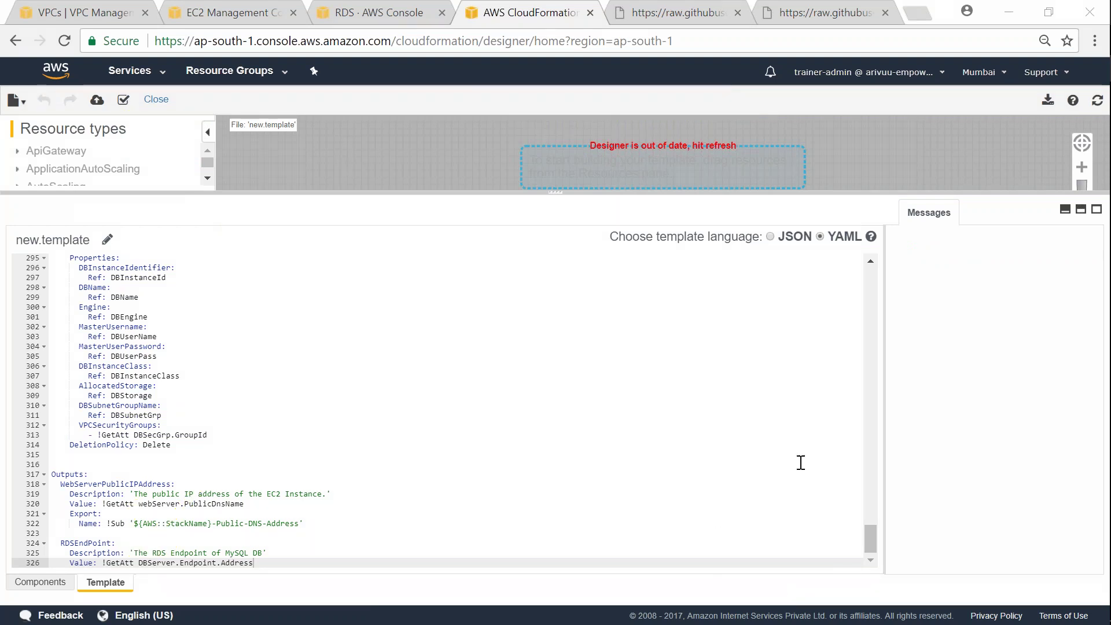
mouse_move(947, 190)
left_mouse_down()
mouse_move(905, 198)
mouse_move(892, 453)
mouse_move(912, 515)
left_mouse_up()
mouse_move(1106, 495)
left_mouse_down()
mouse_move(1082, 186)
mouse_move(920, 179)
left_mouse_up()
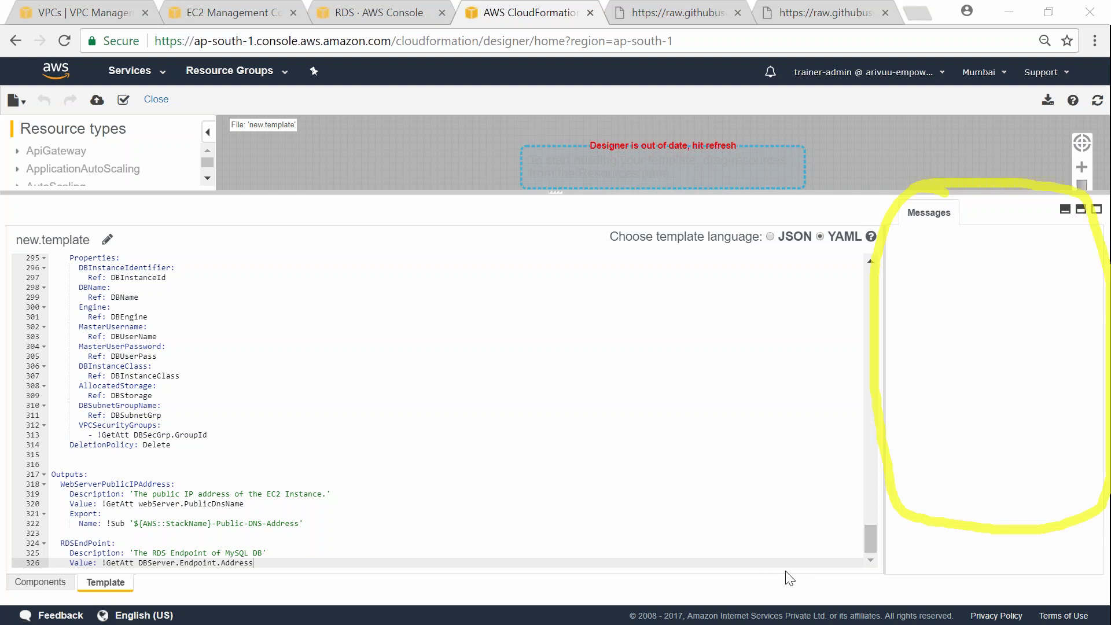
key("Escape")
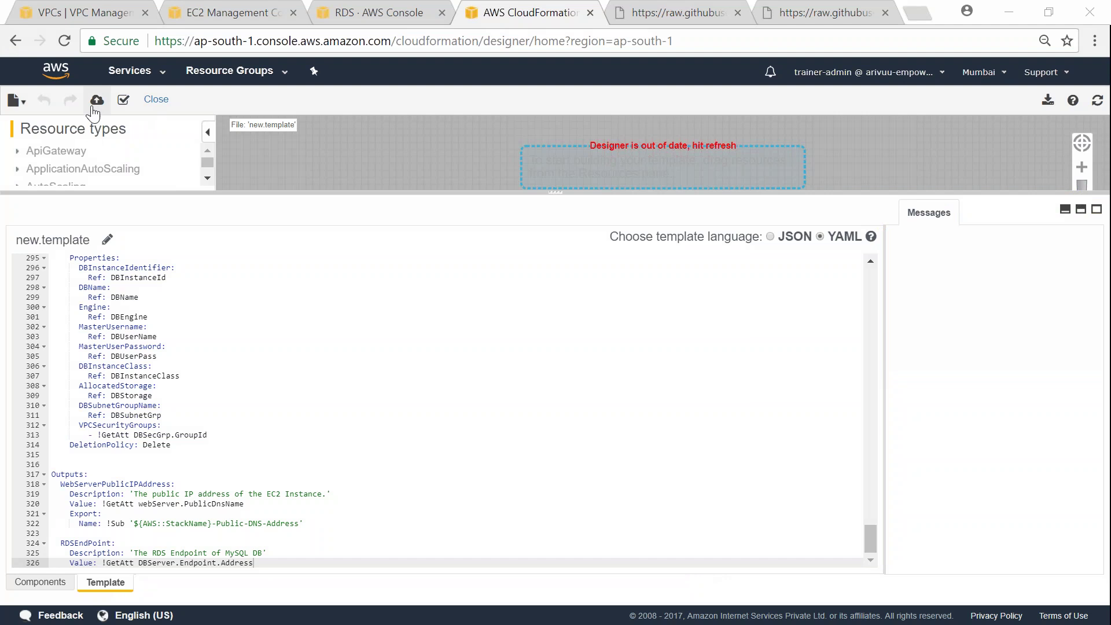
Start creating a stack from the template in the Designer
key("ctrl+a")
scroll(269, 315, "up", 20)
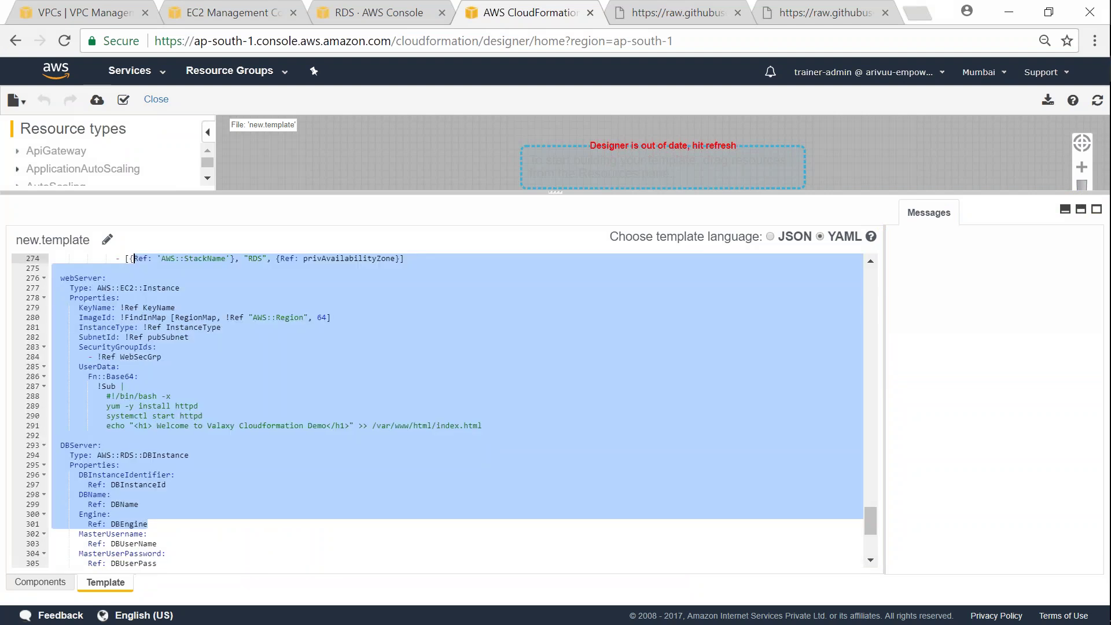
key("ctrl+2")
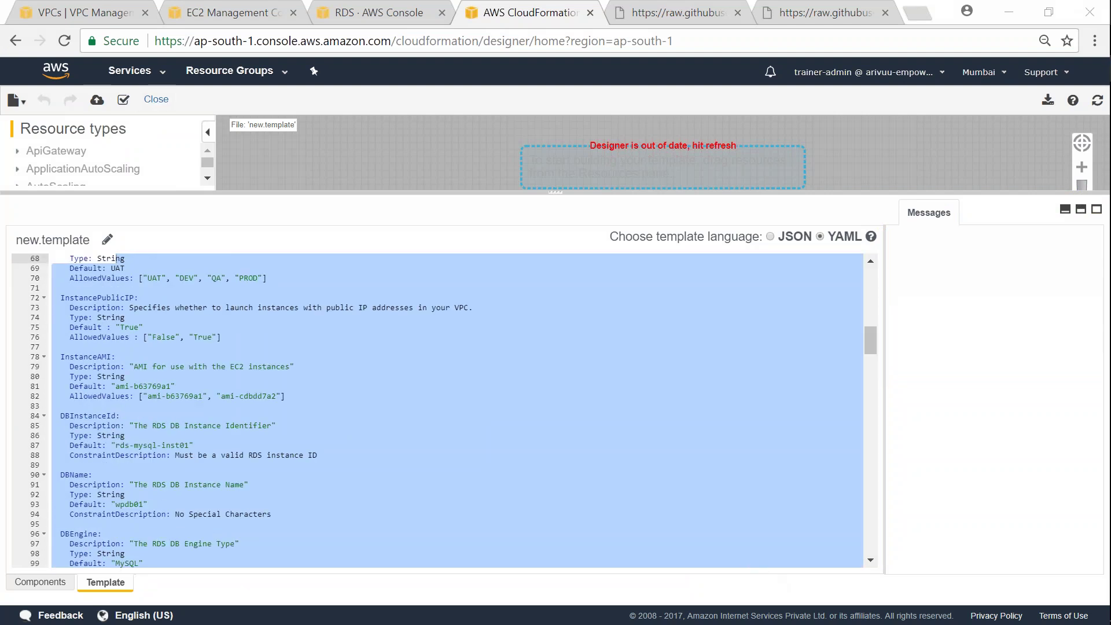
mouse_move(347, 443)
left_mouse_down()
mouse_move(100, 105)
mouse_move(126, 125)
left_mouse_up()
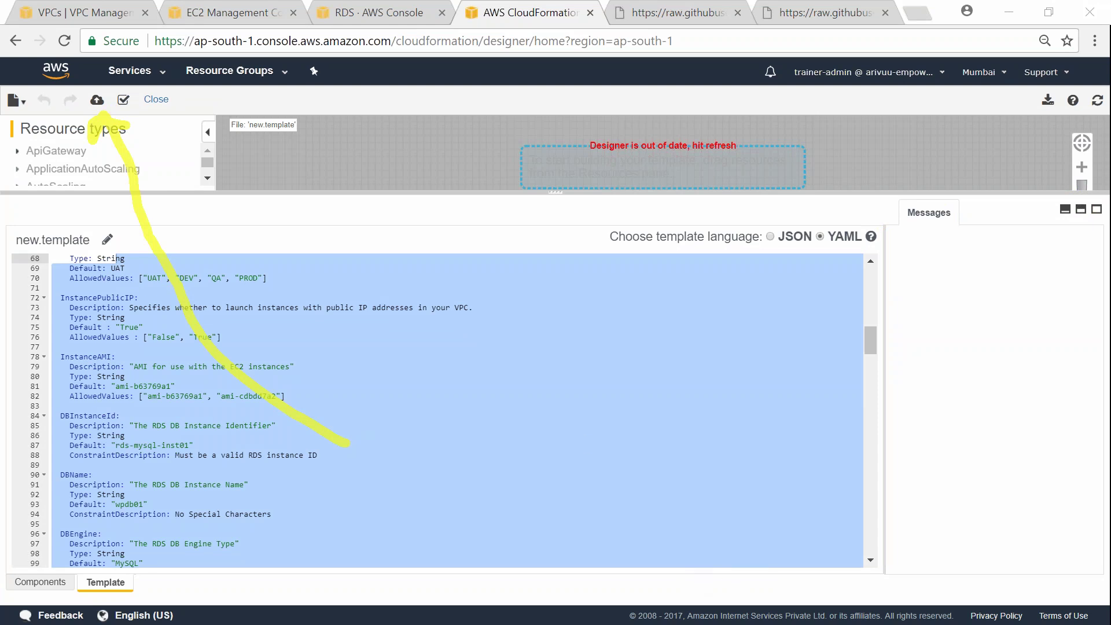
left_click(97, 100)
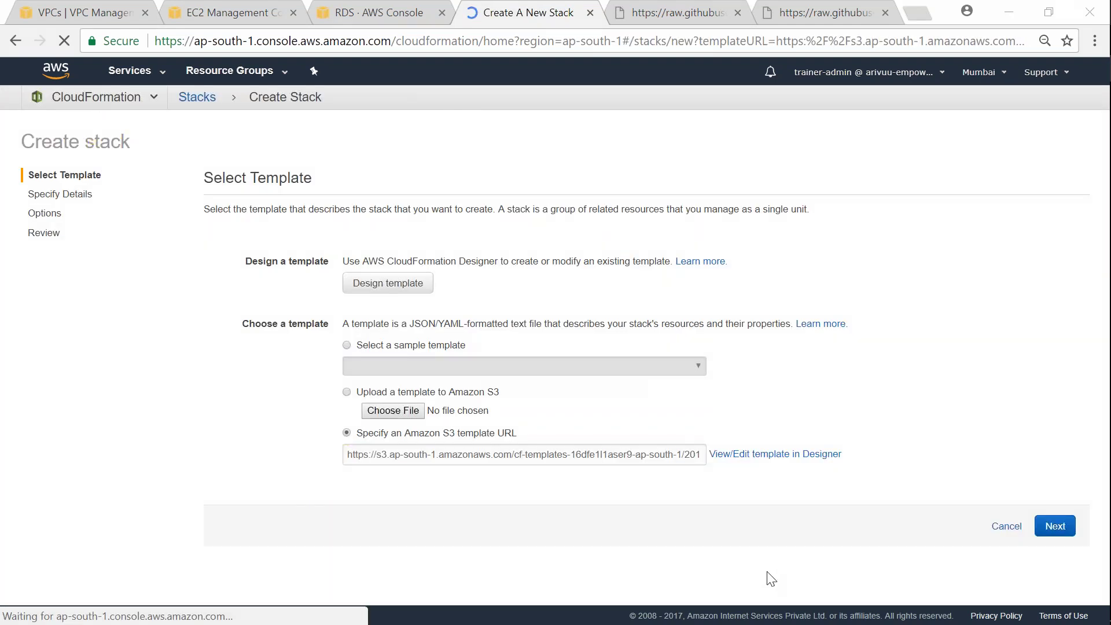
Keep the prefilled Amazon S3 template URL and continue to the stack details
left_click_drag(878, 381, 845, 393)
left_click_drag(720, 435, 700, 445)
mouse_move(716, 408)
left_mouse_down()
mouse_move(700, 445)
mouse_move(746, 438)
left_mouse_up()
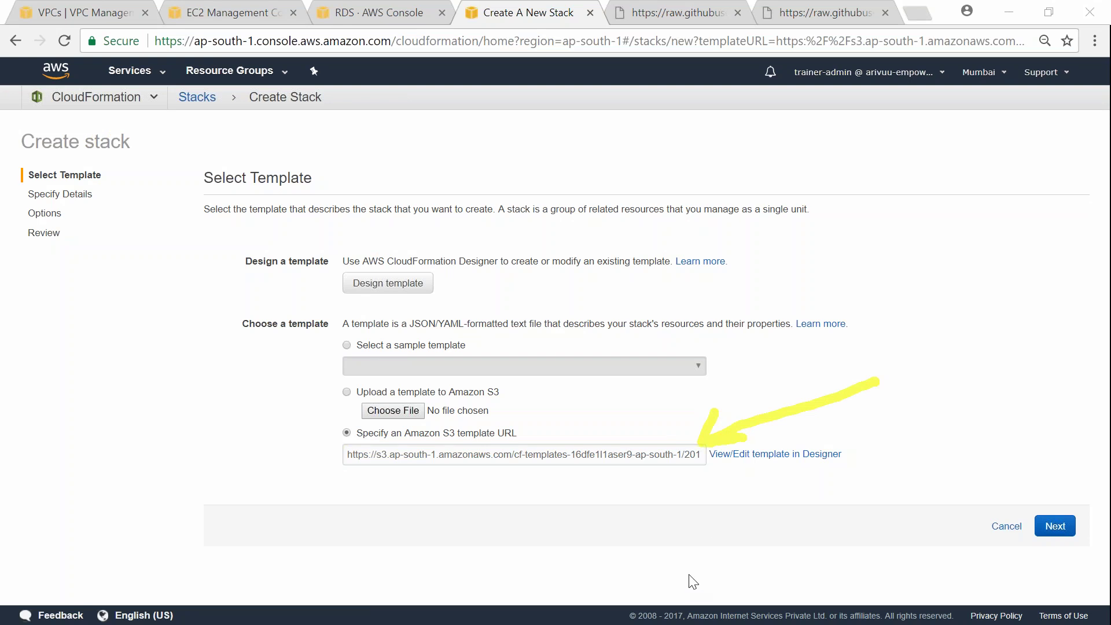
left_click(1056, 527)
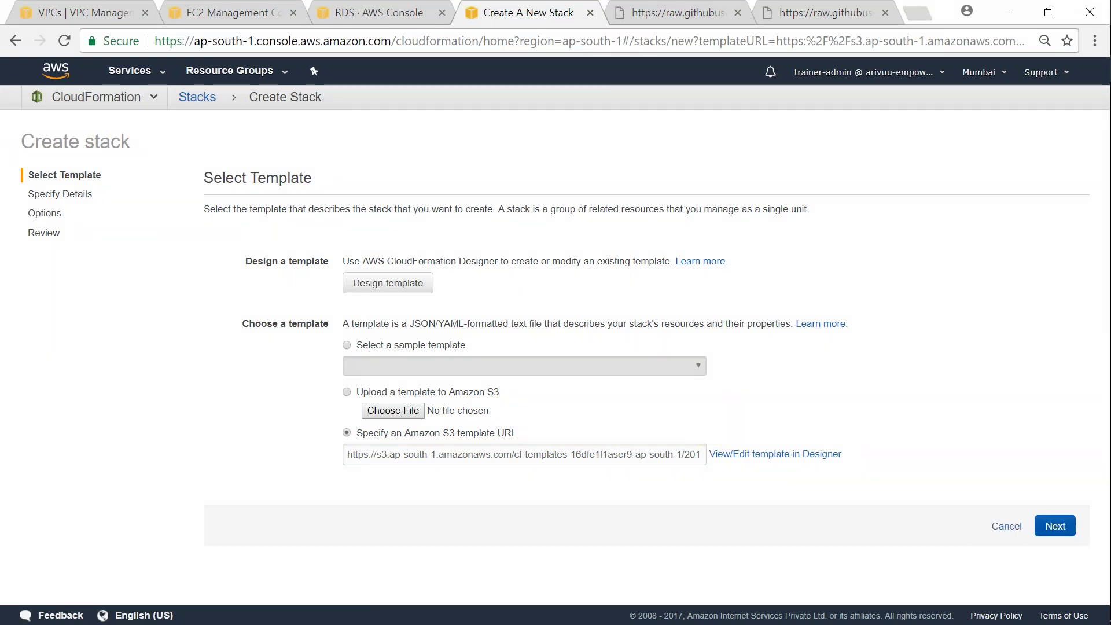
Name the stack Valaxy-CF-Demo
left_click(353, 259)
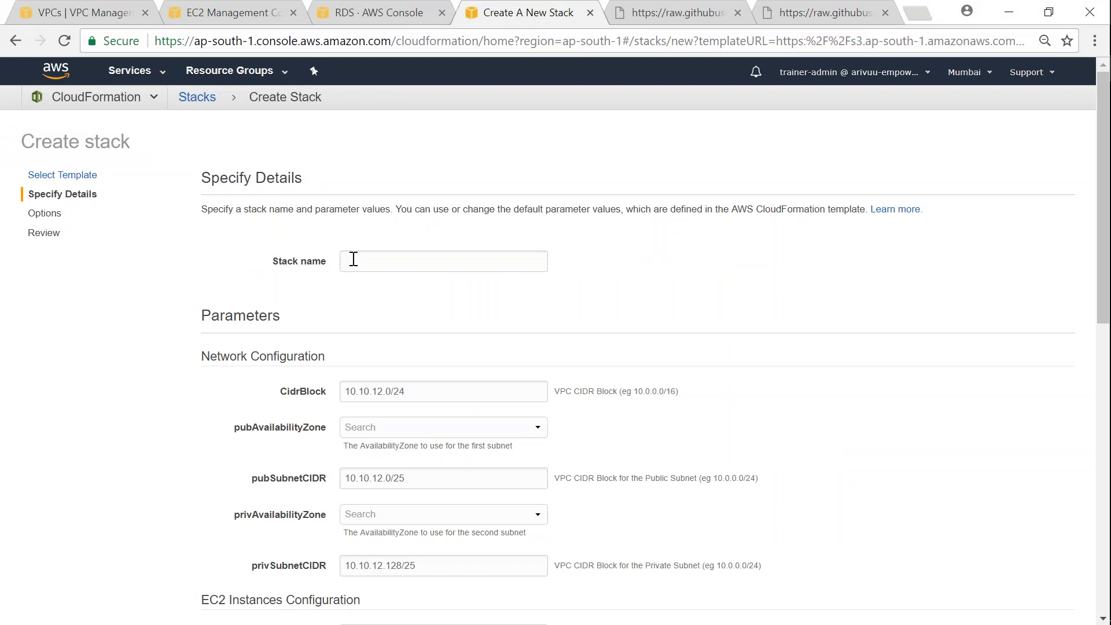
type("Valac")
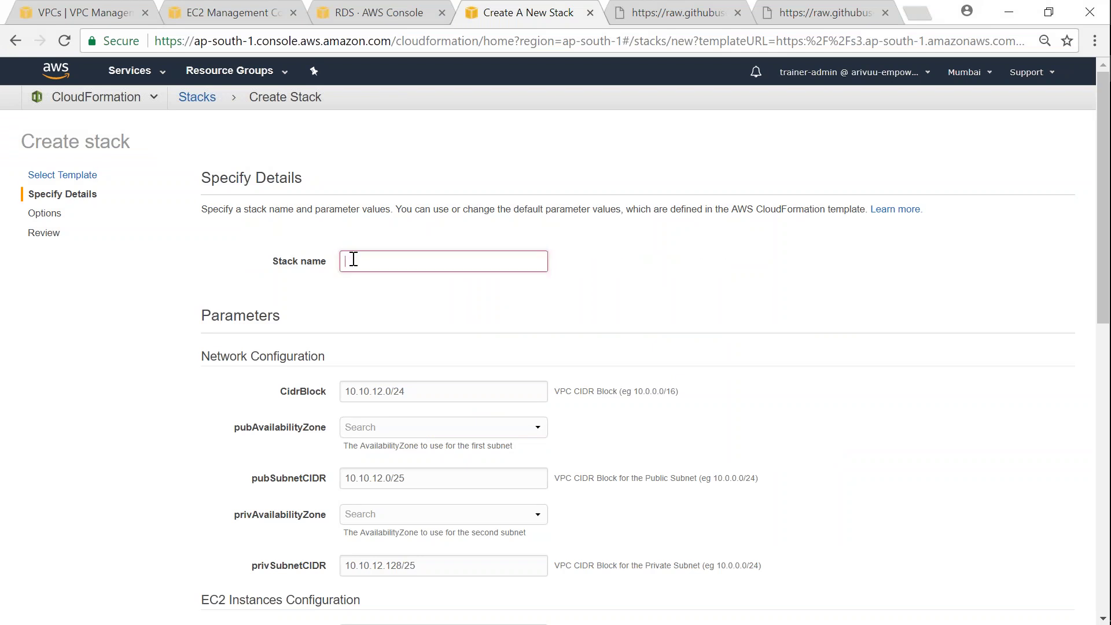
key("BackSpace")
type("xy-CF-Demo")
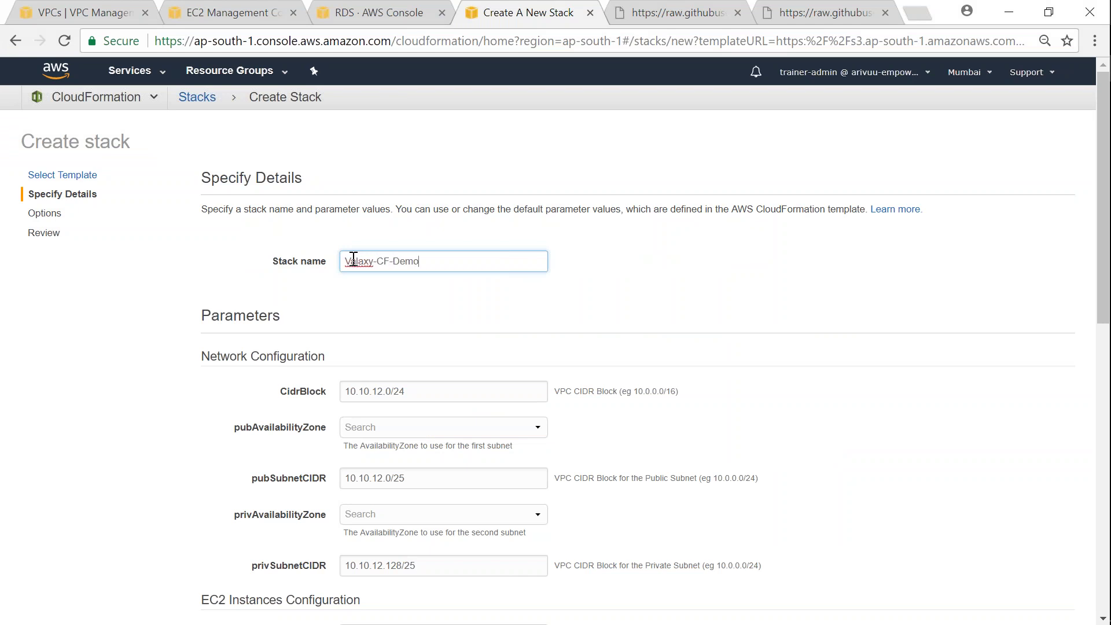
key("ctrl+a")
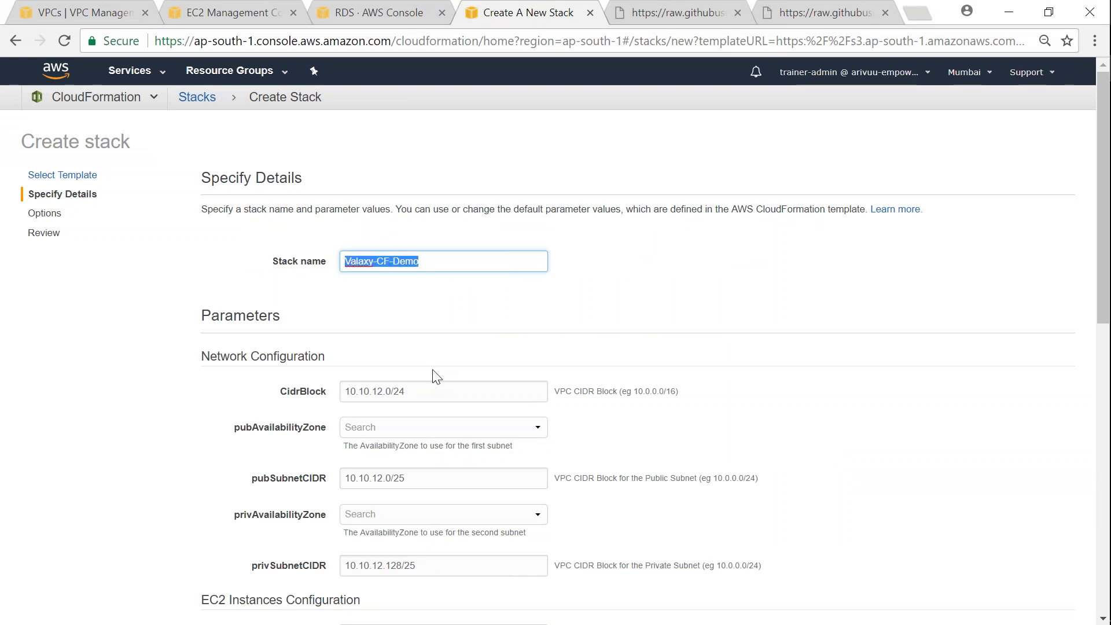
Highlight the Parameters heading and the Network, EC2 Instances and RDS Instance Configuration section titles
scroll(702, 398, "down", 3)
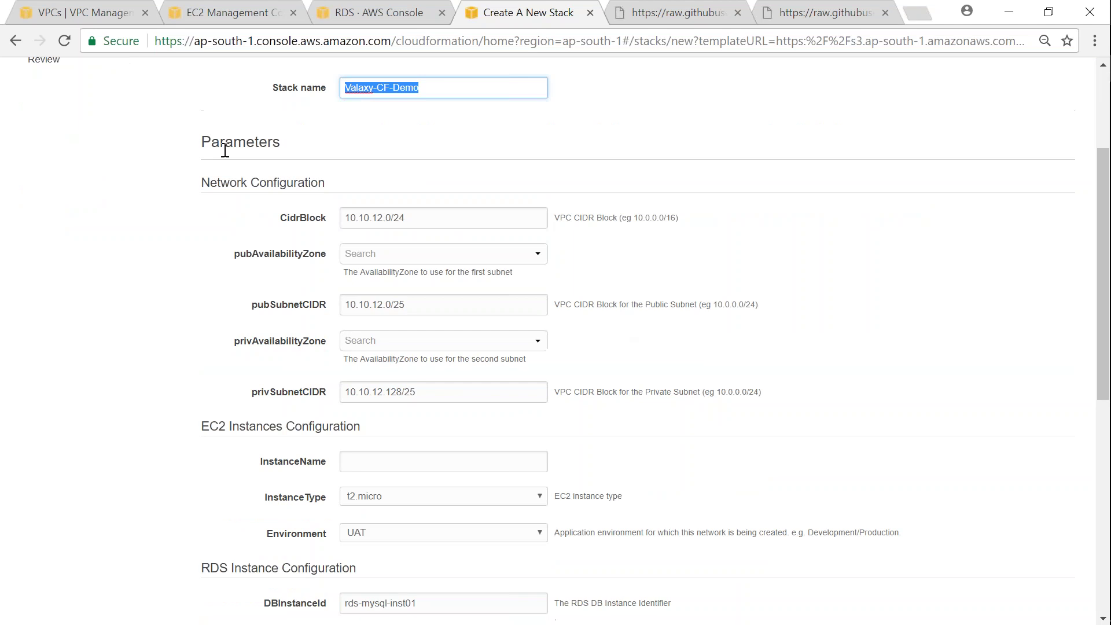
left_click_drag(203, 144, 281, 144)
left_click_drag(211, 181, 324, 183)
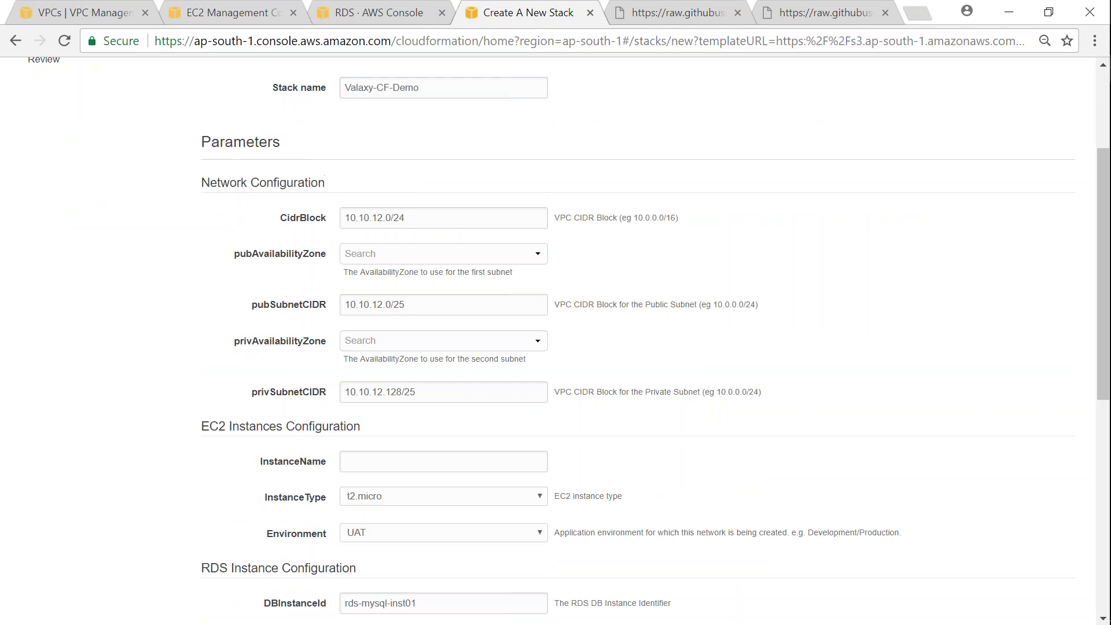
left_click_drag(211, 426, 412, 431)
left_click_drag(210, 568, 356, 570)
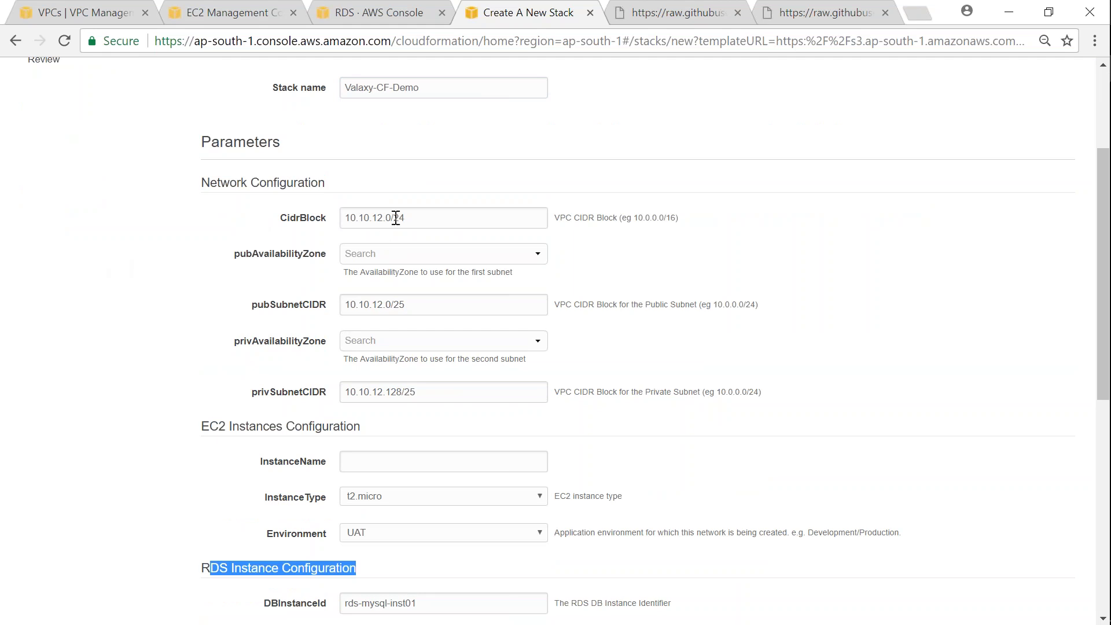
Set the public availability zone to ap-south-1a and the private one to ap-south-1b, keeping the default CIDR blocks
left_click(477, 219)
left_click_drag(230, 262, 476, 272)
left_click(479, 254)
left_click(373, 279)
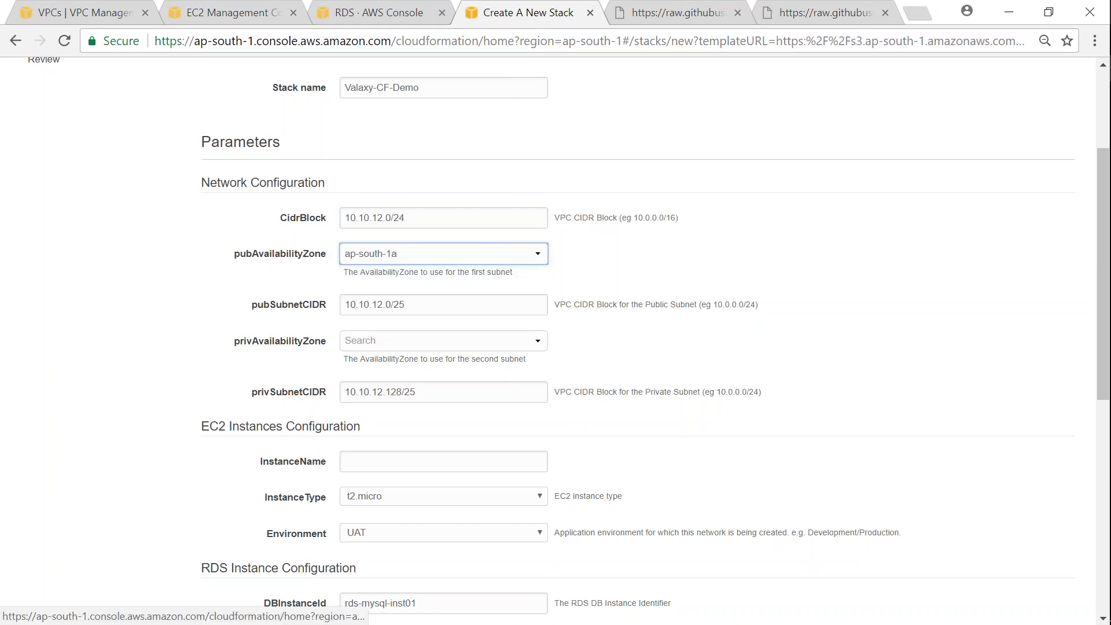
left_click(388, 346)
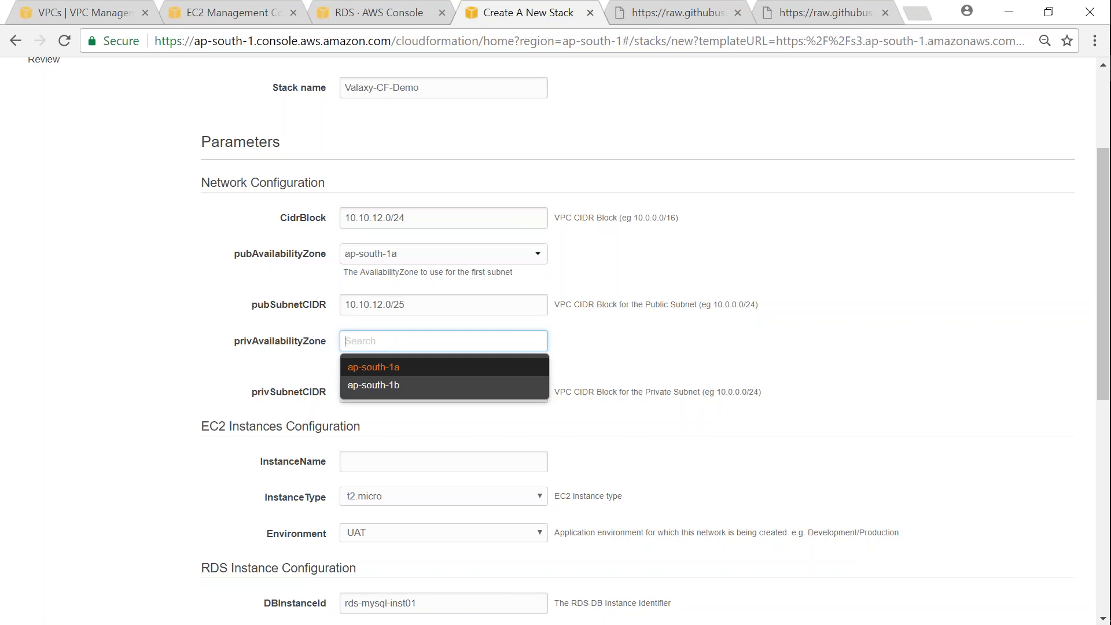
left_click(374, 385)
scroll(771, 332, "down", 1)
scroll(771, 332, "down", 1)
left_click(435, 221)
left_click(461, 307)
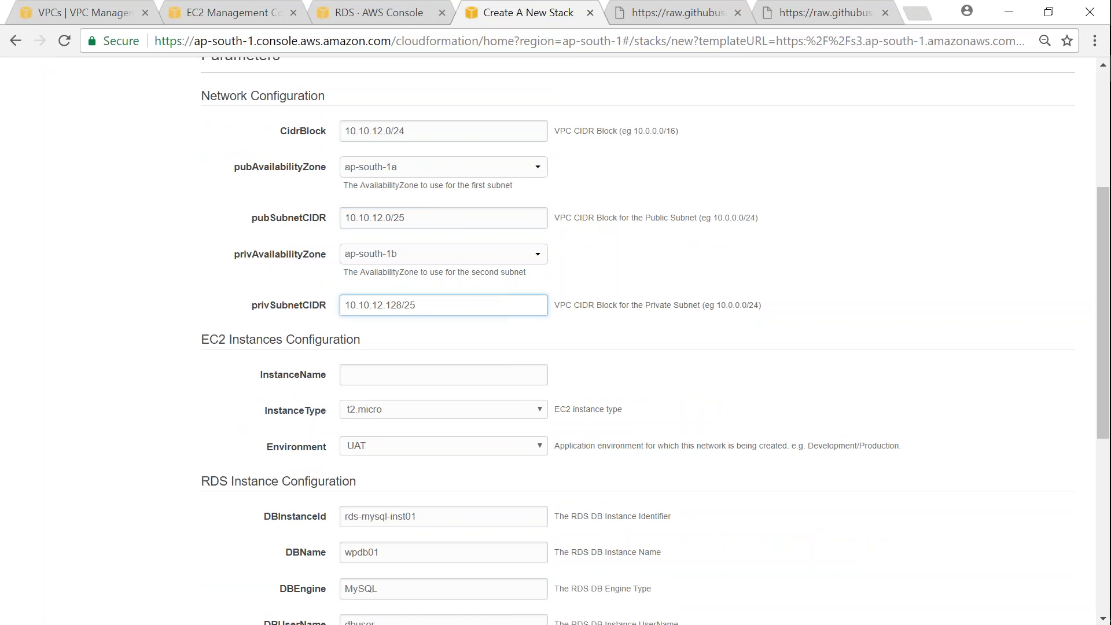
Set the EC2 instance name to CF-Demo-WebServer01
scroll(416, 297, "down", 3)
left_click_drag(209, 166, 302, 166)
left_click(371, 201)
type("WebServer01")
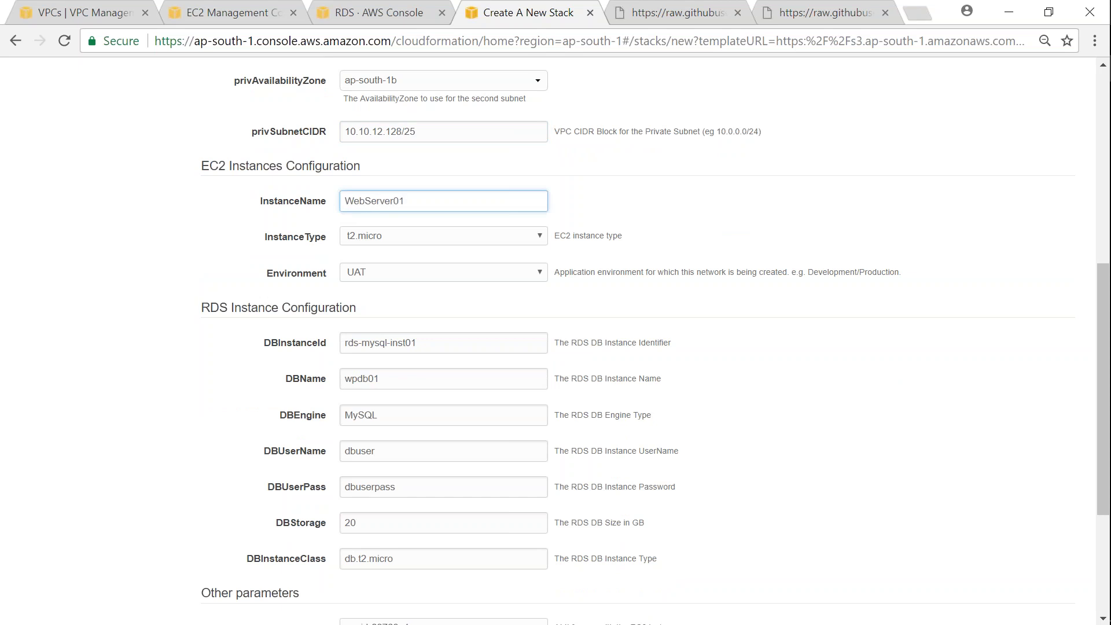
key("Home")
type("CF-Demo-")
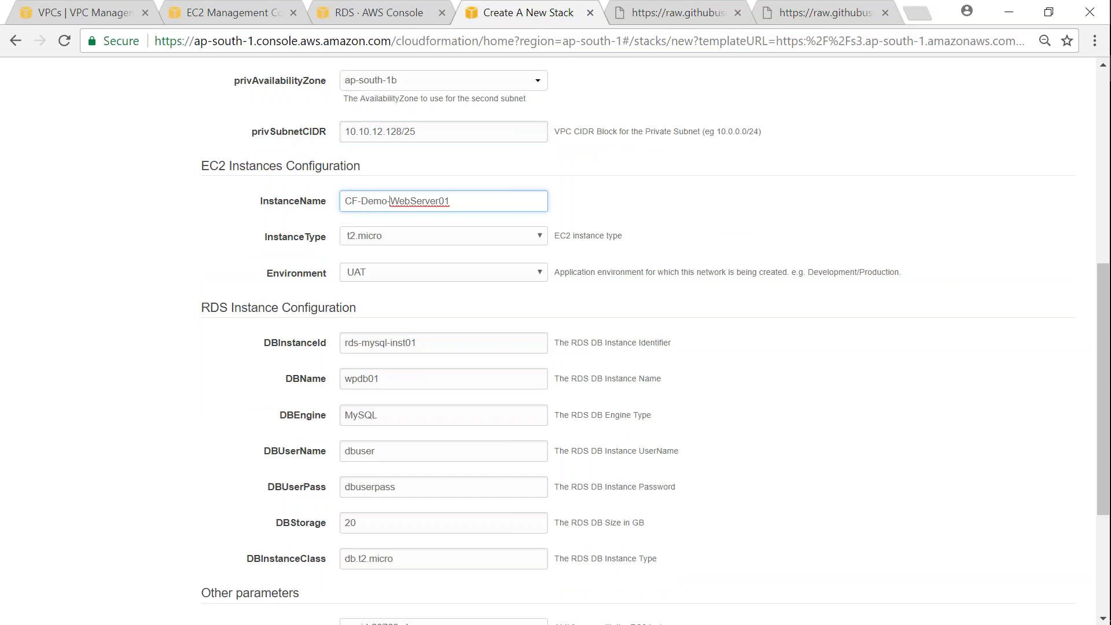
Choose t2.micro as the EC2 instance type and UAT as the environment
left_click(393, 243)
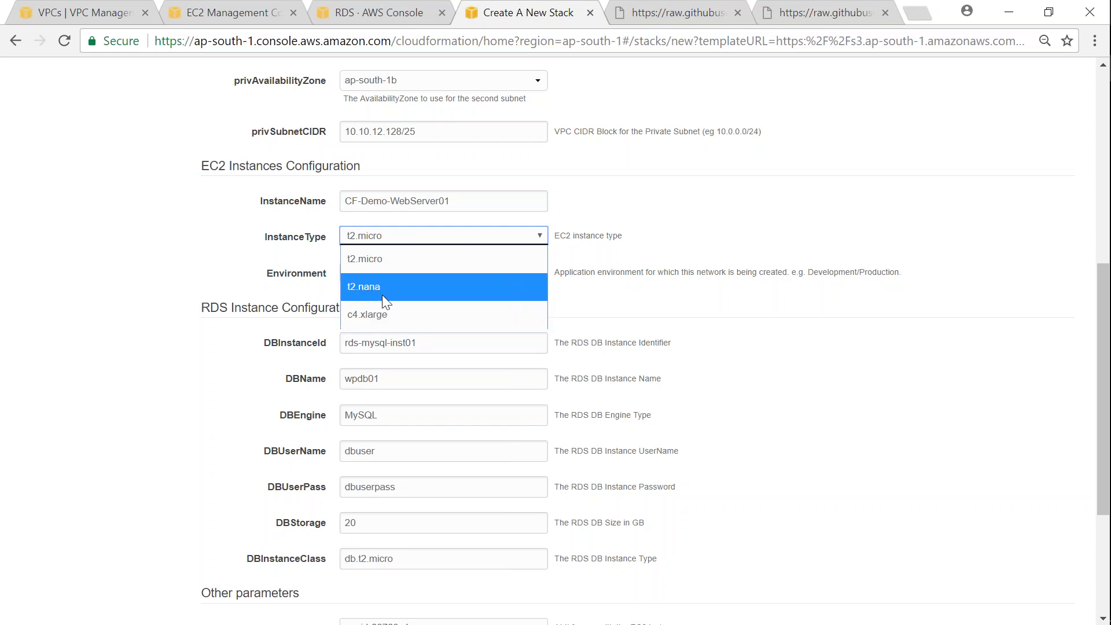
left_click(376, 260)
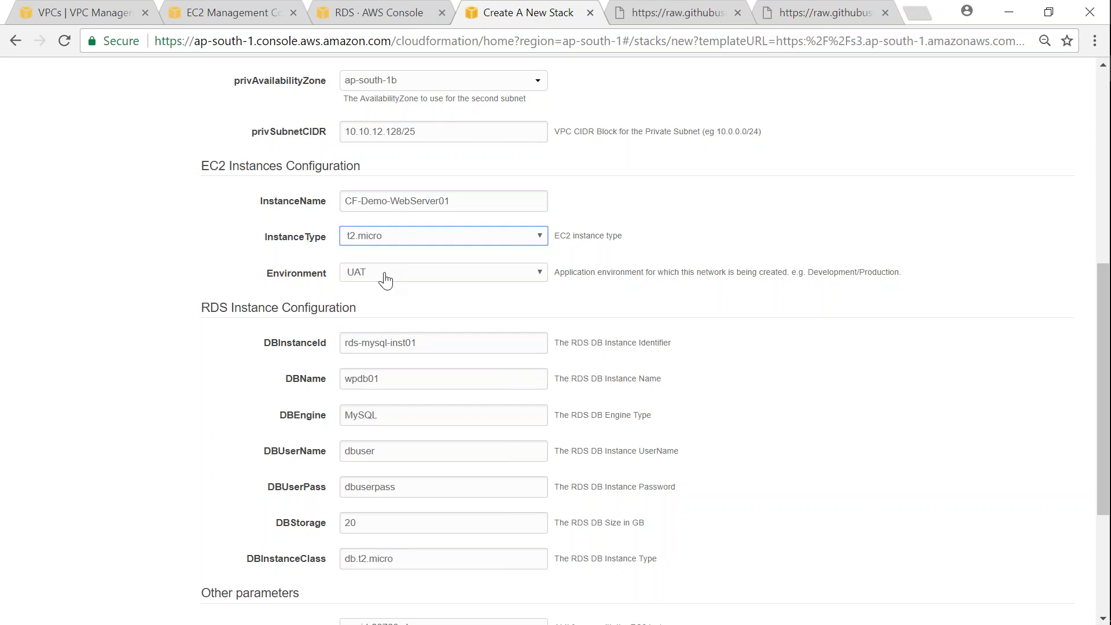
left_click(386, 276)
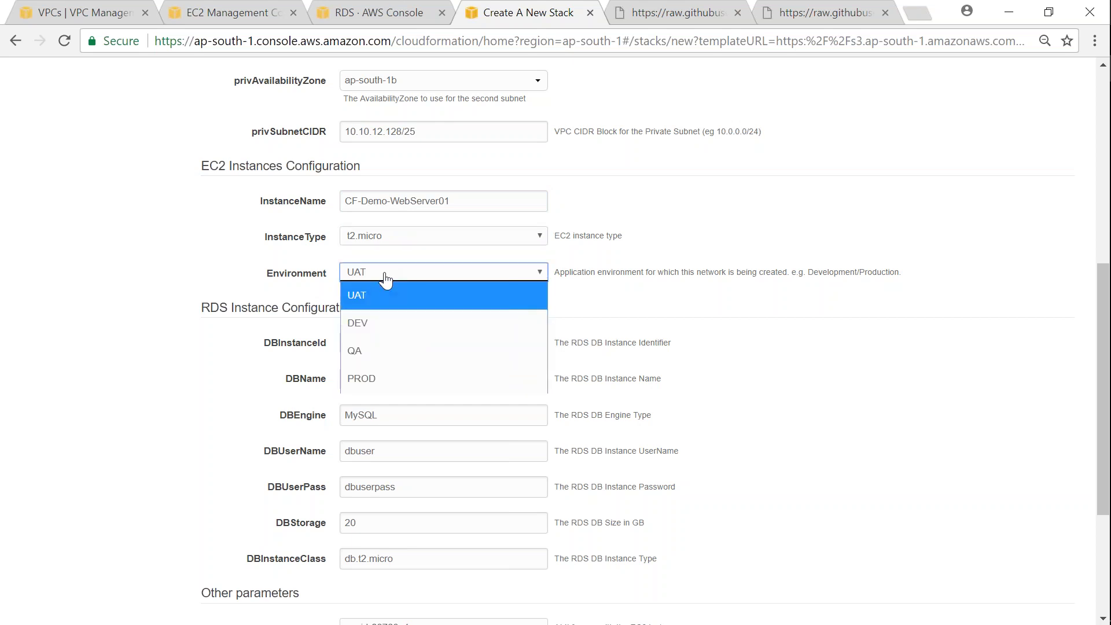
left_click(375, 283)
Look up the AMI mapped to ap-south-1 under RegionMap in the template open in Sublime Text
scroll(194, 339, "down", 3)
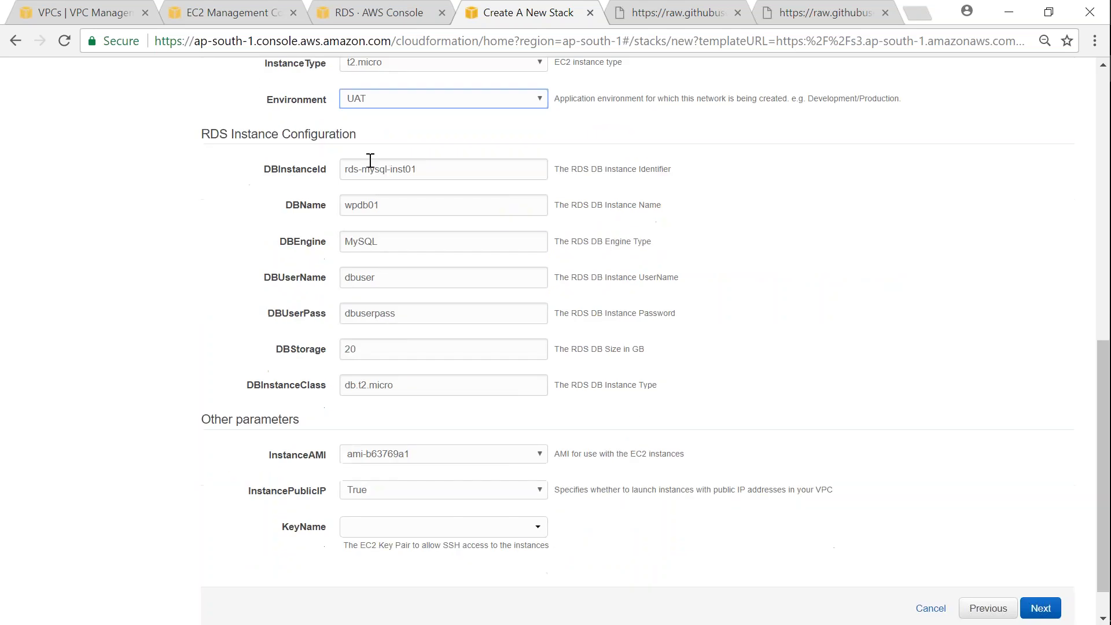
scroll(324, 429, "down", 1)
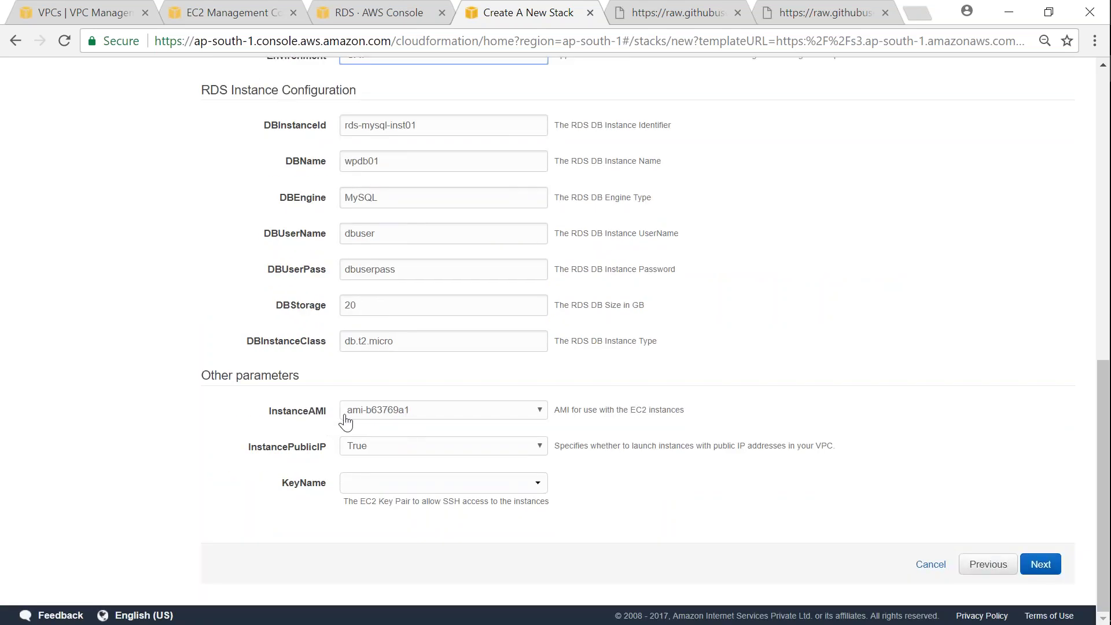
left_click_drag(271, 412, 323, 415)
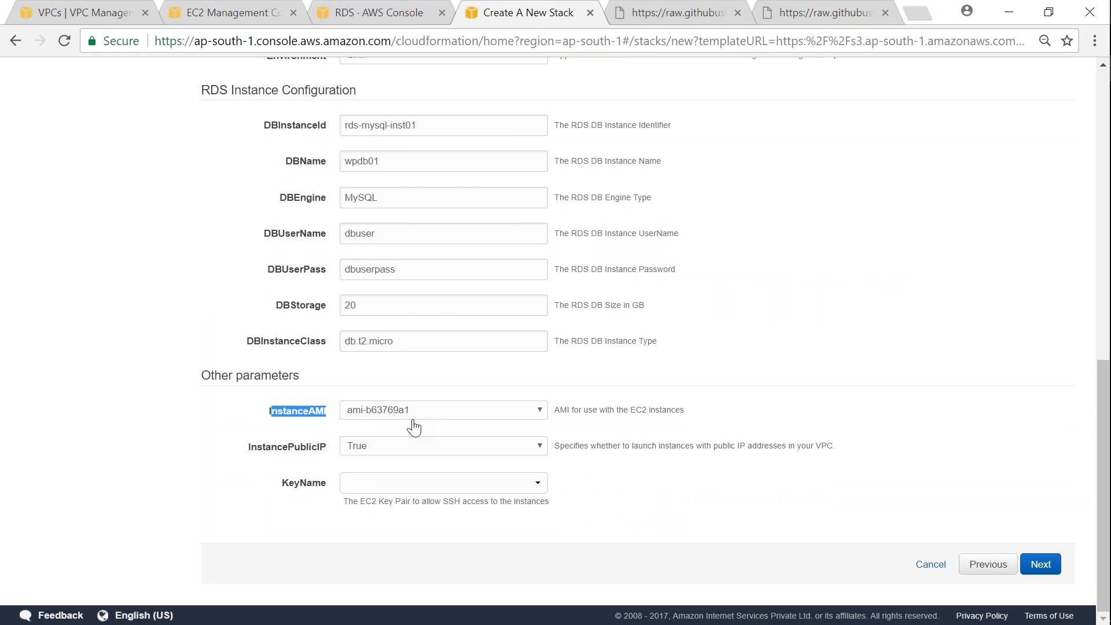
key("alt+Tab")
scroll(599, 289, "up", 15)
scroll(537, 348, "up", 20)
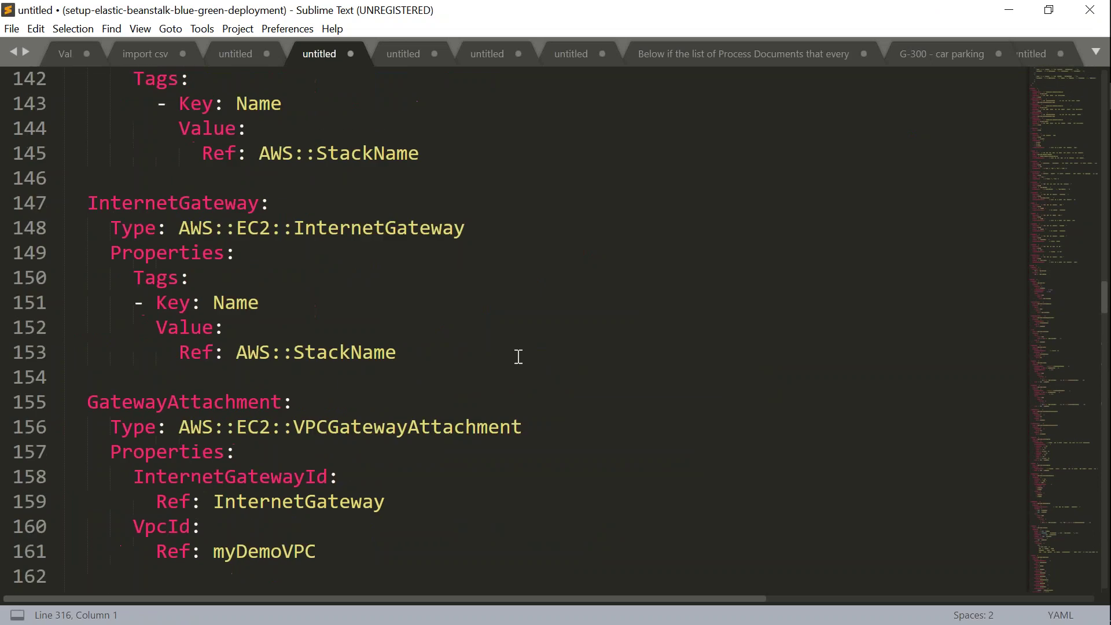
scroll(517, 356, "down", 9)
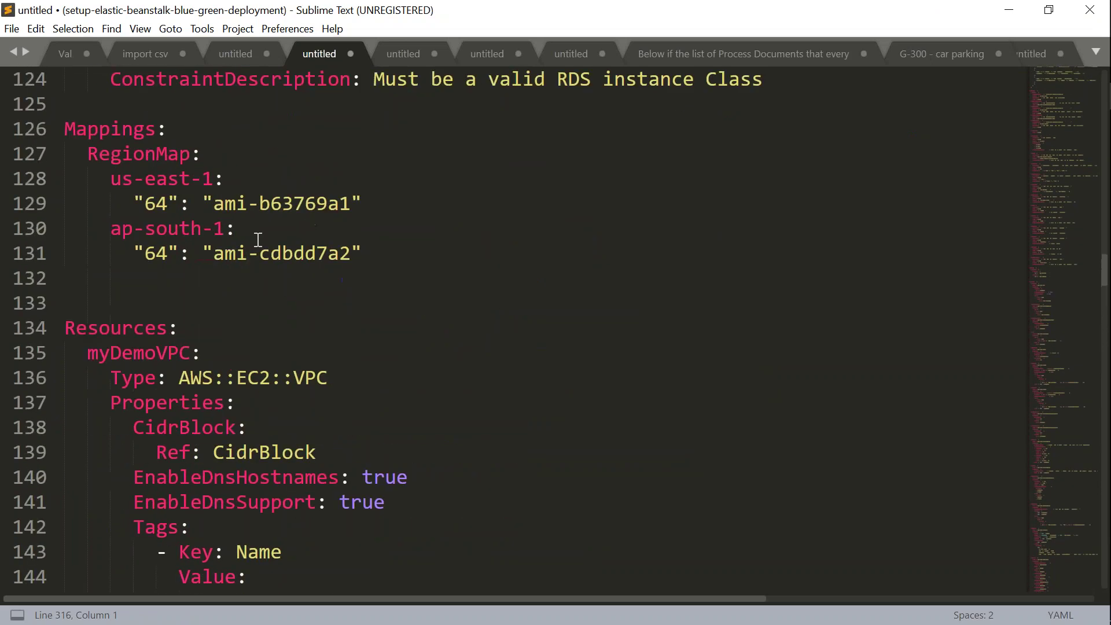
left_click_drag(111, 227, 144, 227)
left_click_drag(241, 228, 350, 260)
Switch back to the stack parameters in Chrome and choose ami-cdbdd7a2 as the instance AMI
key("alt+Tab")
left_click(521, 409)
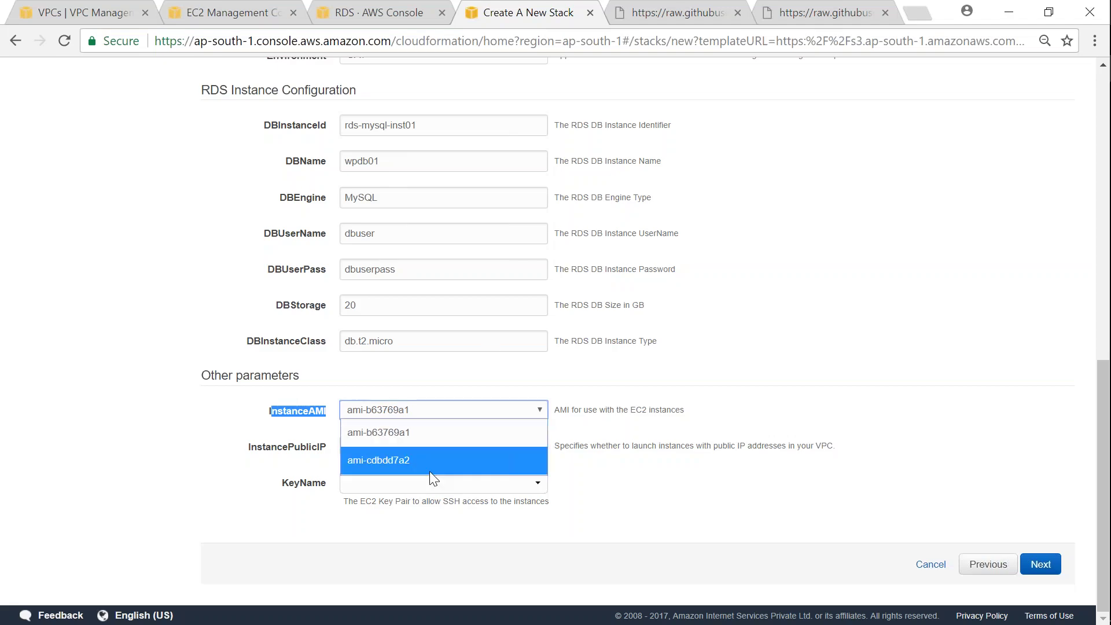
left_click(387, 462)
left_click(369, 471)
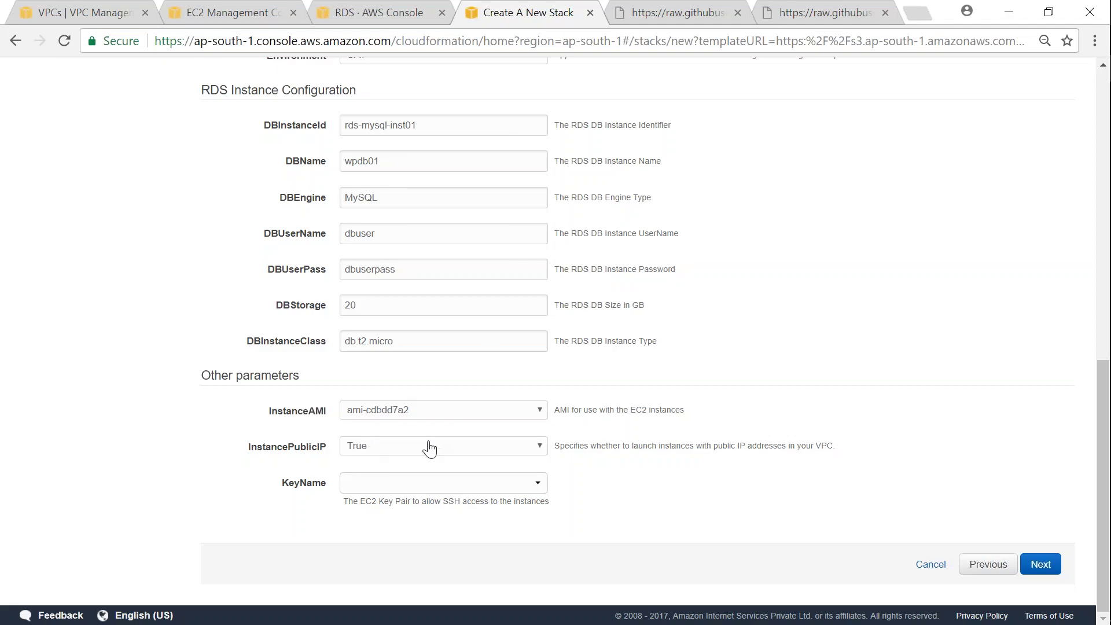
Choose mumbai-region-demo-key as the EC2 key pair and continue to the stack options
left_click(492, 492)
left_click(382, 511)
left_click(1041, 564)
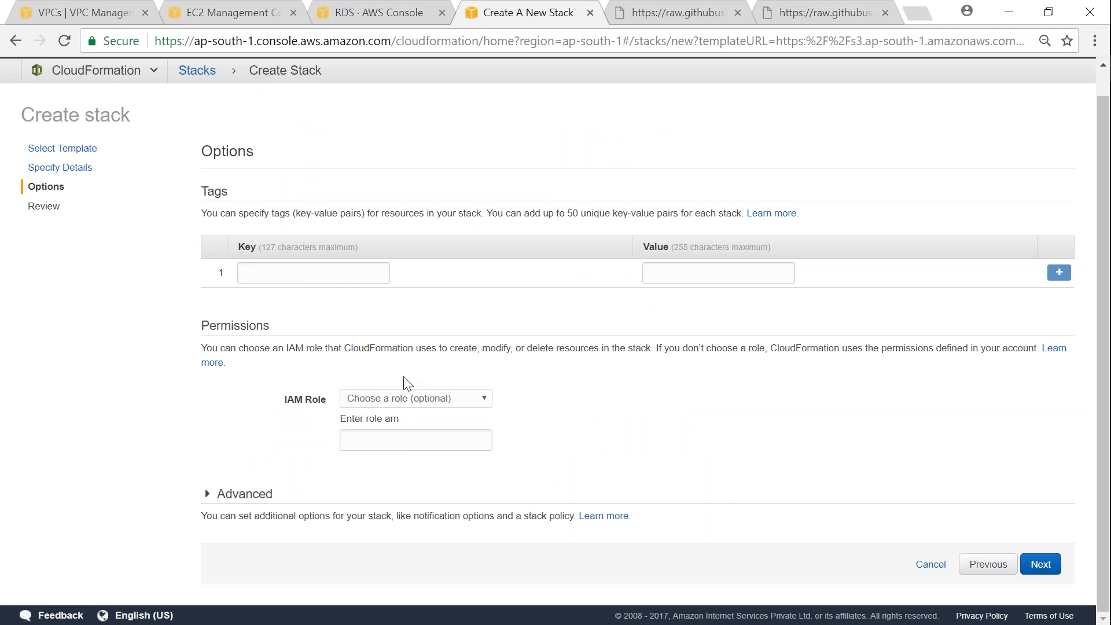
Check the IAM role choices and examine the advanced stack options, from notifications through to the stack policy
left_click(480, 400)
left_click(480, 403)
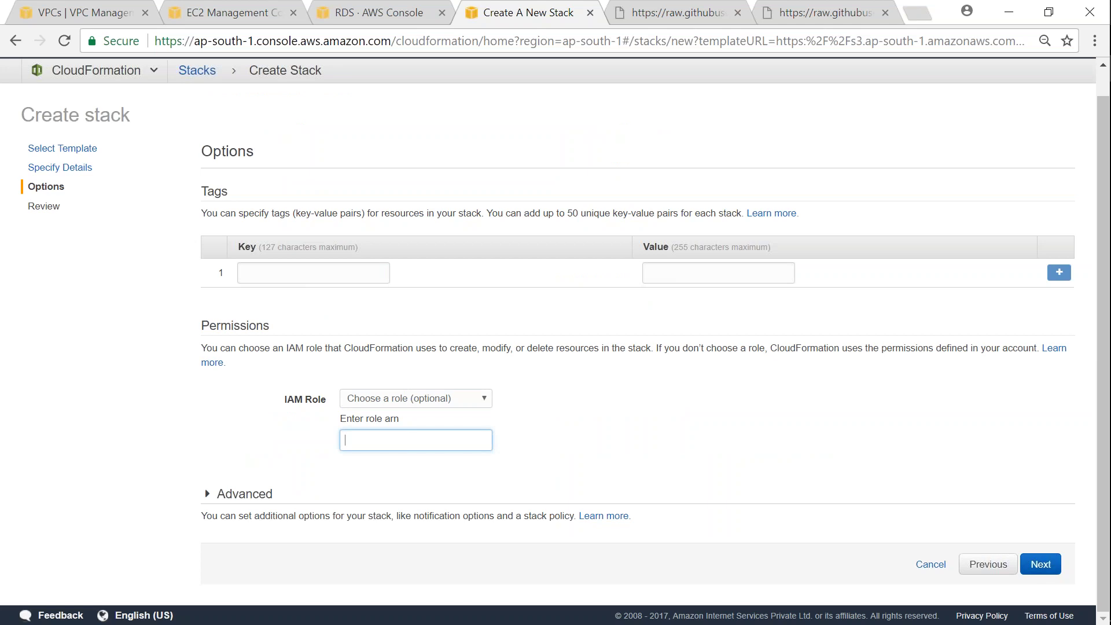
left_click(242, 495)
scroll(247, 452, "down", 10)
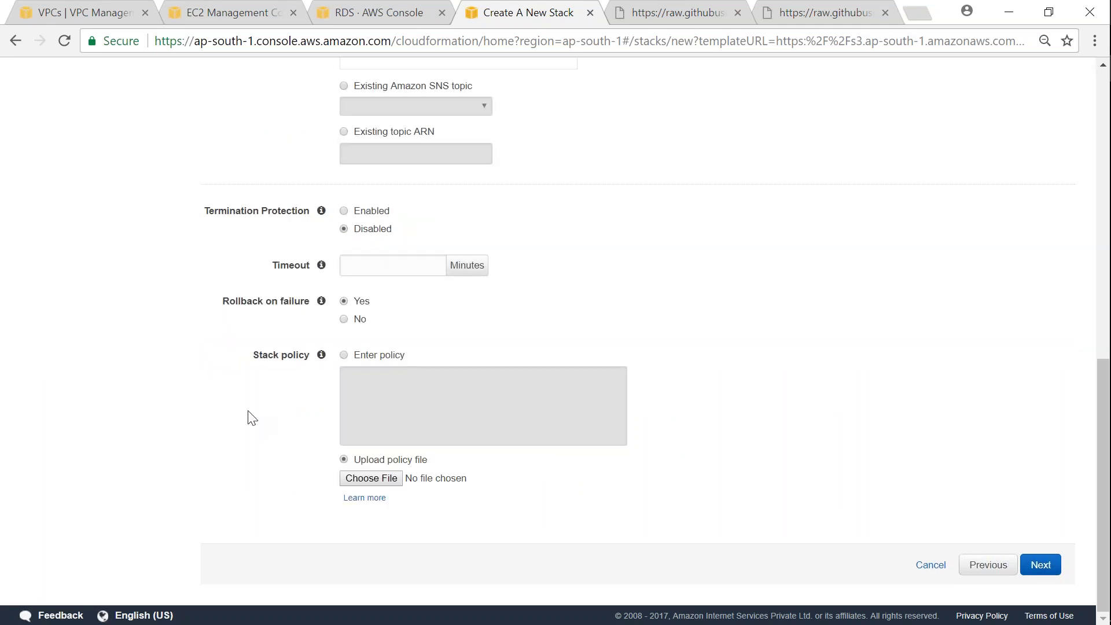
scroll(248, 416, "up", 3)
scroll(249, 417, "up", 3)
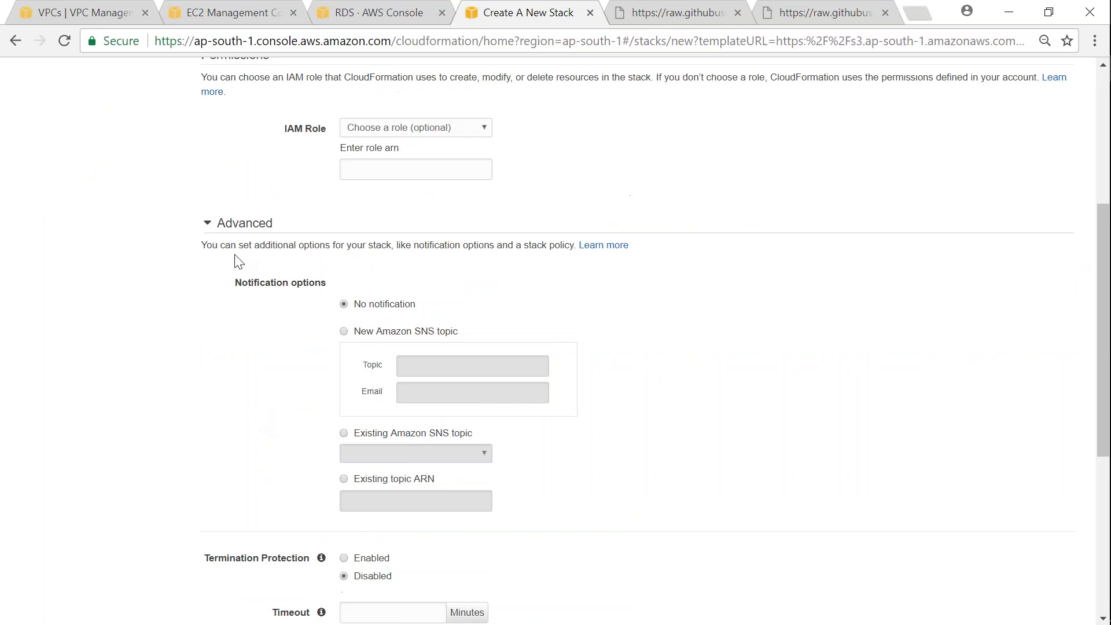
left_click_drag(231, 289, 341, 297)
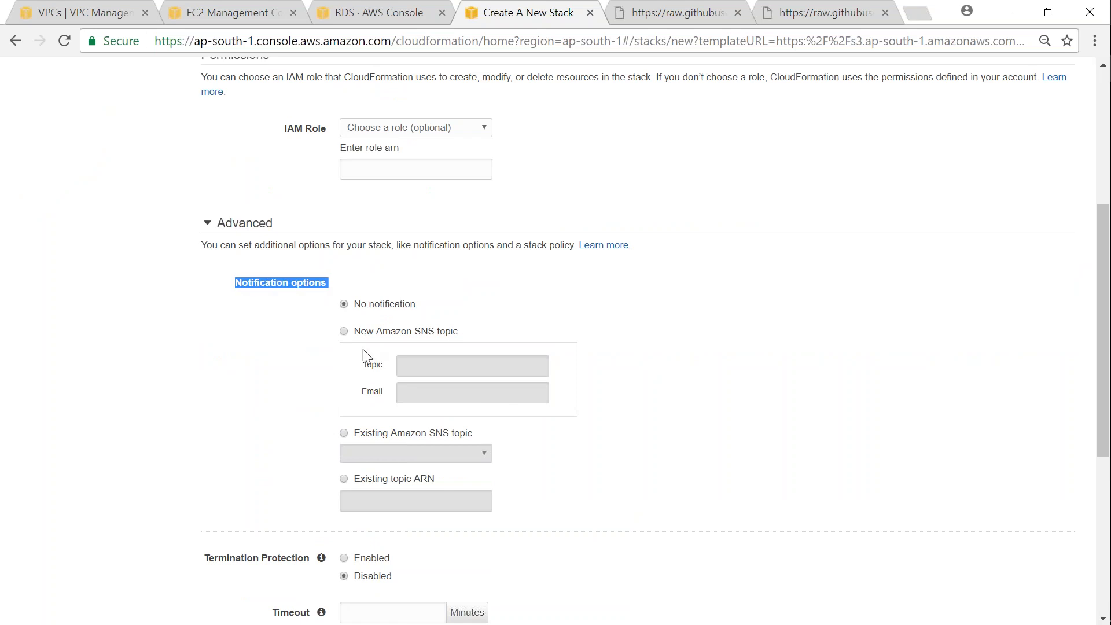
scroll(492, 328, "down", 3)
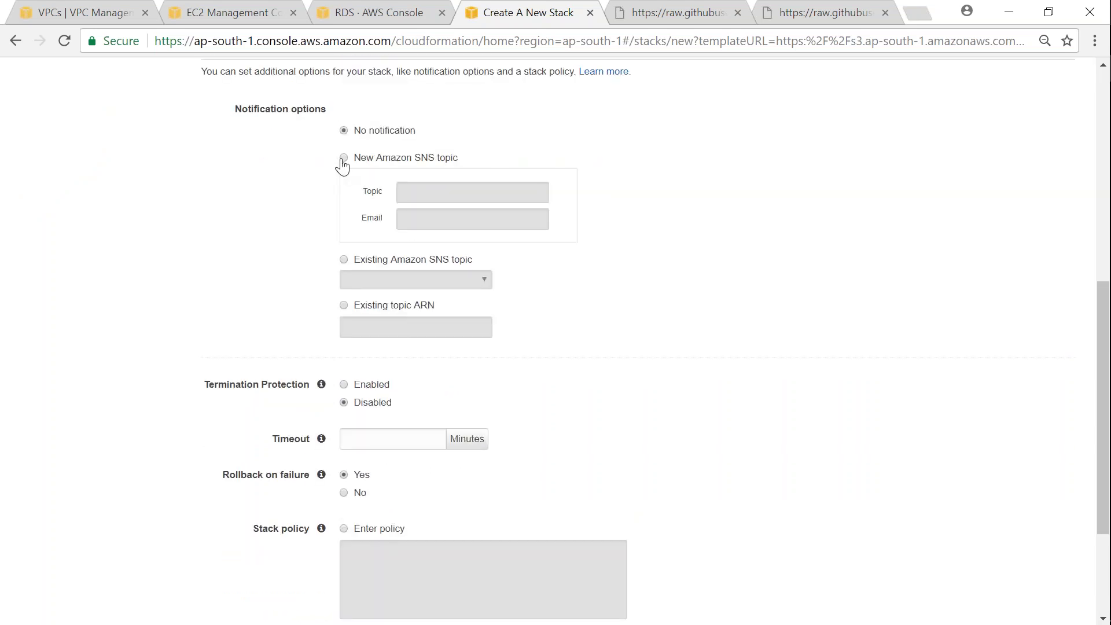
Try the New Amazon SNS topic notification option with its topic and email fields, and return to No notification
left_click(344, 157)
left_click(421, 193)
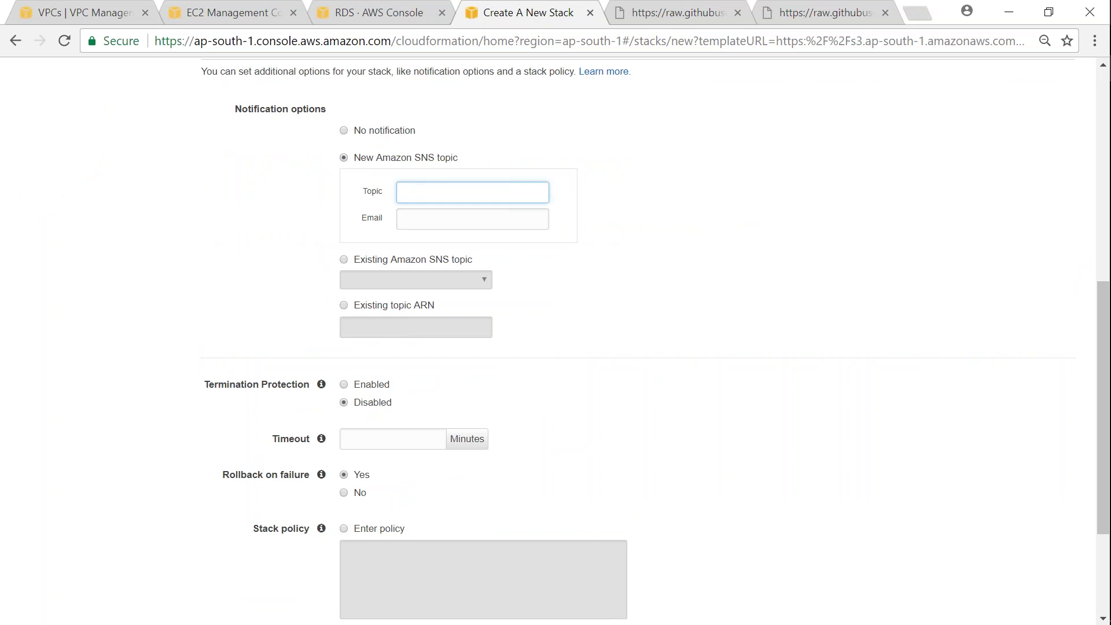
left_click(468, 222)
left_click(471, 196)
left_click(344, 131)
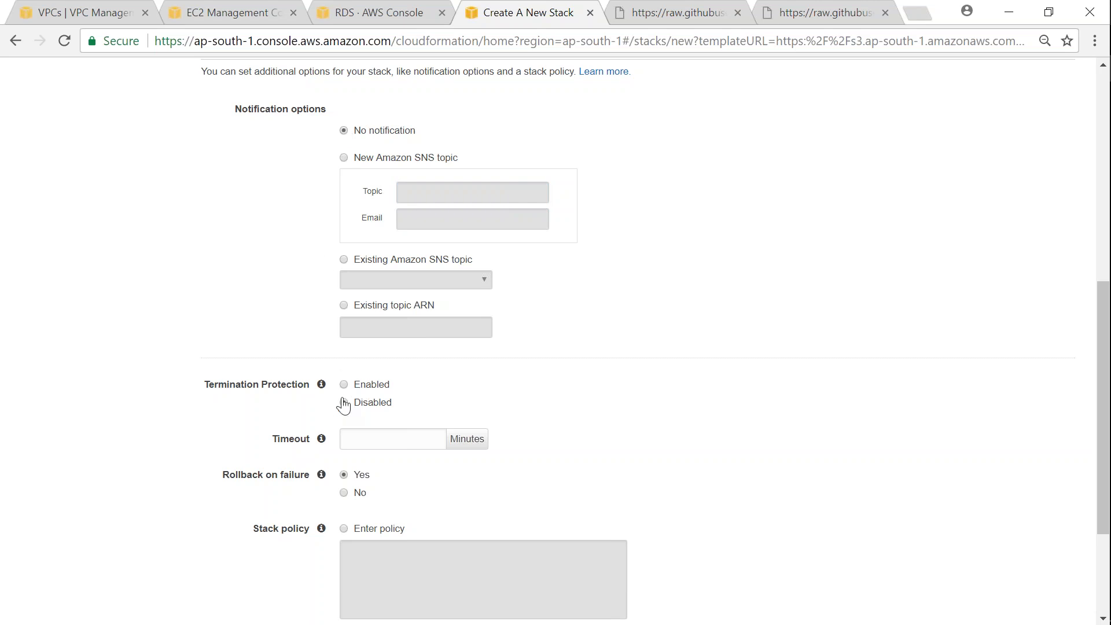
Switch termination protection to Enabled and return it to Disabled
left_click_drag(203, 385, 311, 394)
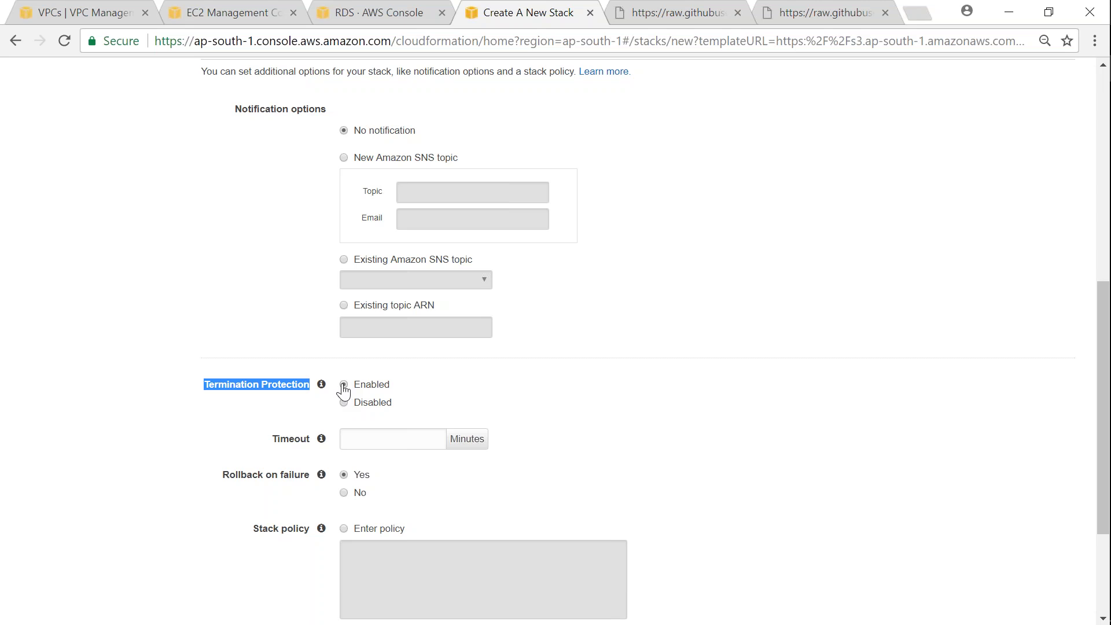
left_click(344, 386)
left_click(344, 404)
Set the stack creation timeout to 15 minutes, keep rollback on failure at Yes, and continue to the review page
left_click(362, 439)
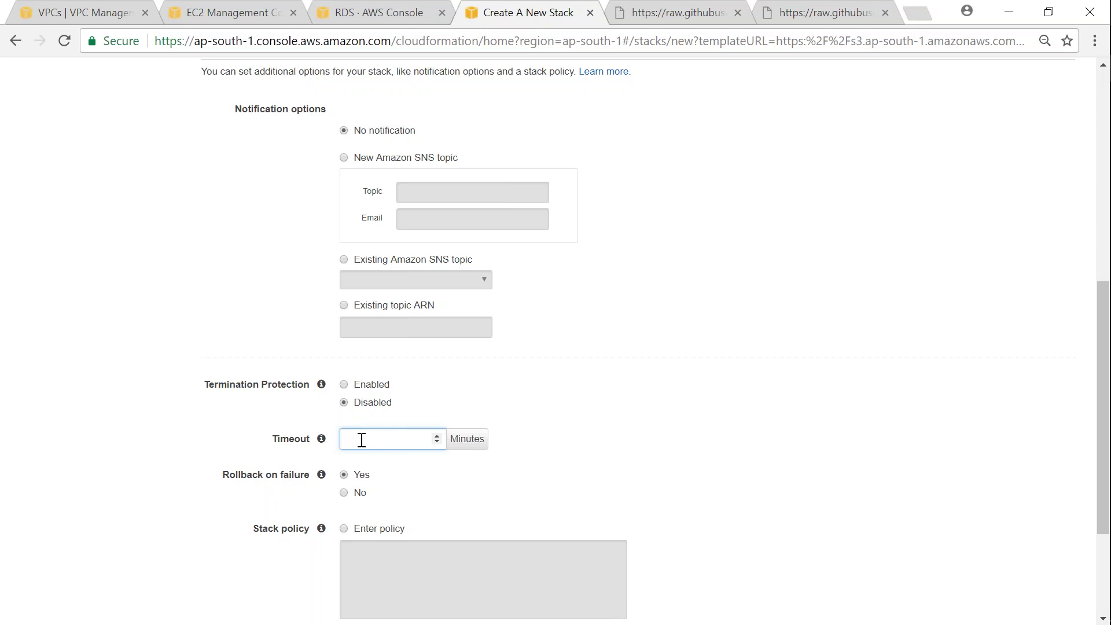
type("10")
key("BackSpace")
type("5")
scroll(392, 417, "down", 2)
mouse_move(323, 398)
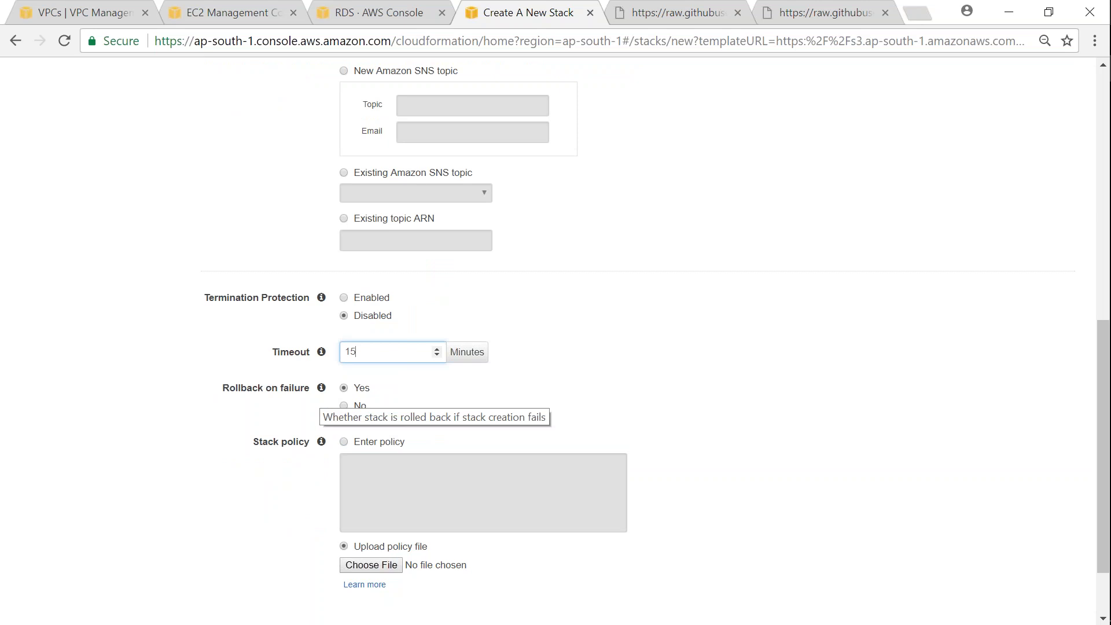
scroll(278, 431, "down", 2)
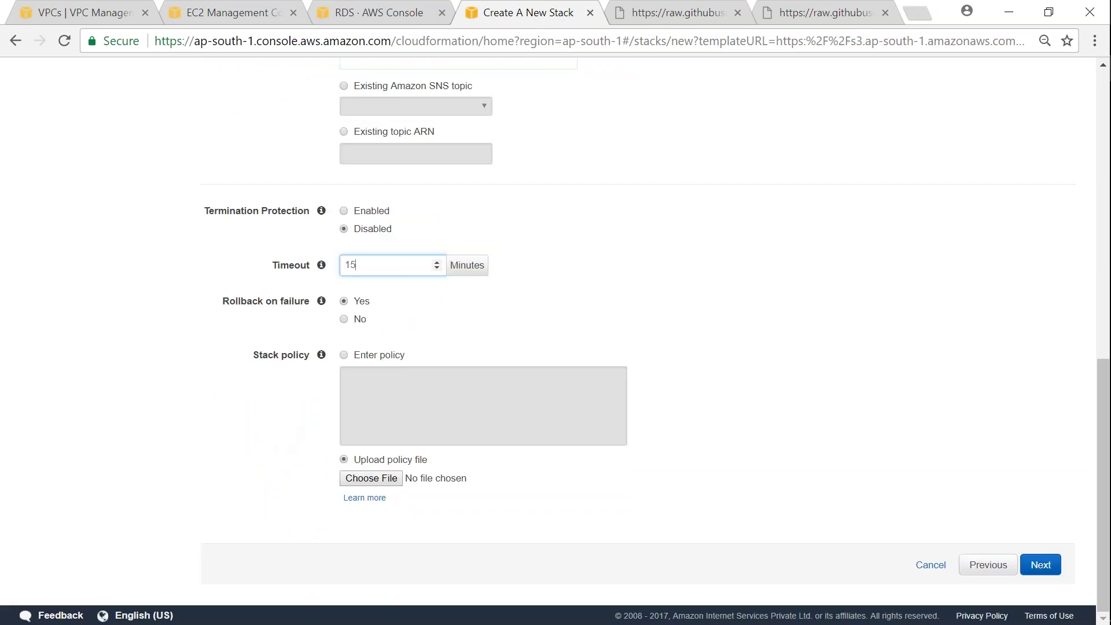
left_click(1040, 564)
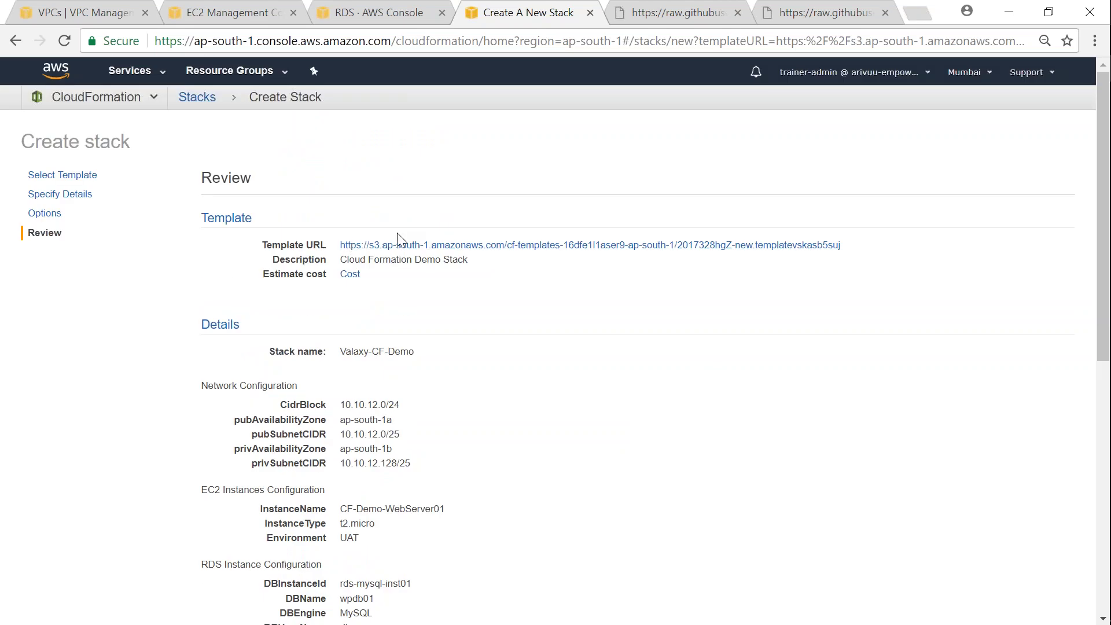
Review the settings, create the Valaxy-CF-Demo stack and refresh the stack list
scroll(405, 376, "down", 7)
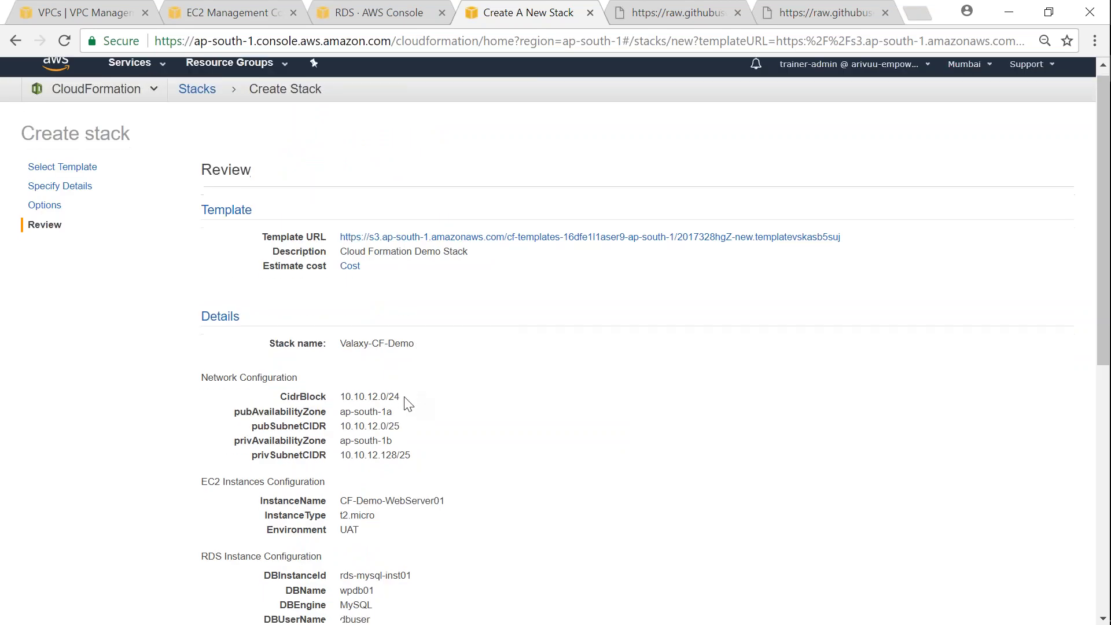
scroll(1023, 582, "down", 1)
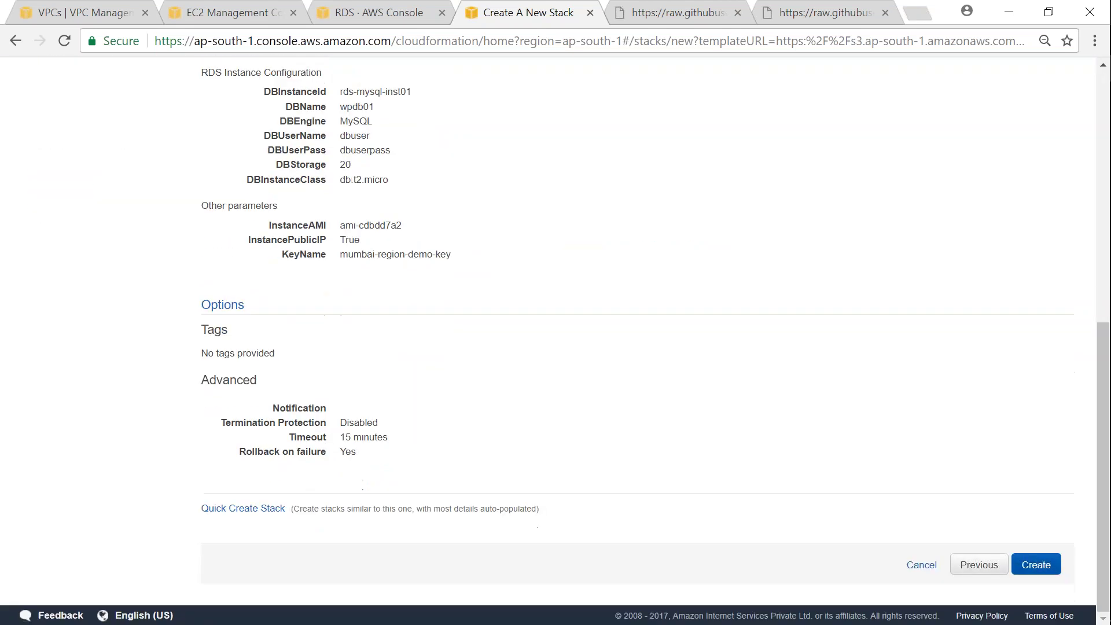
left_click(1034, 570)
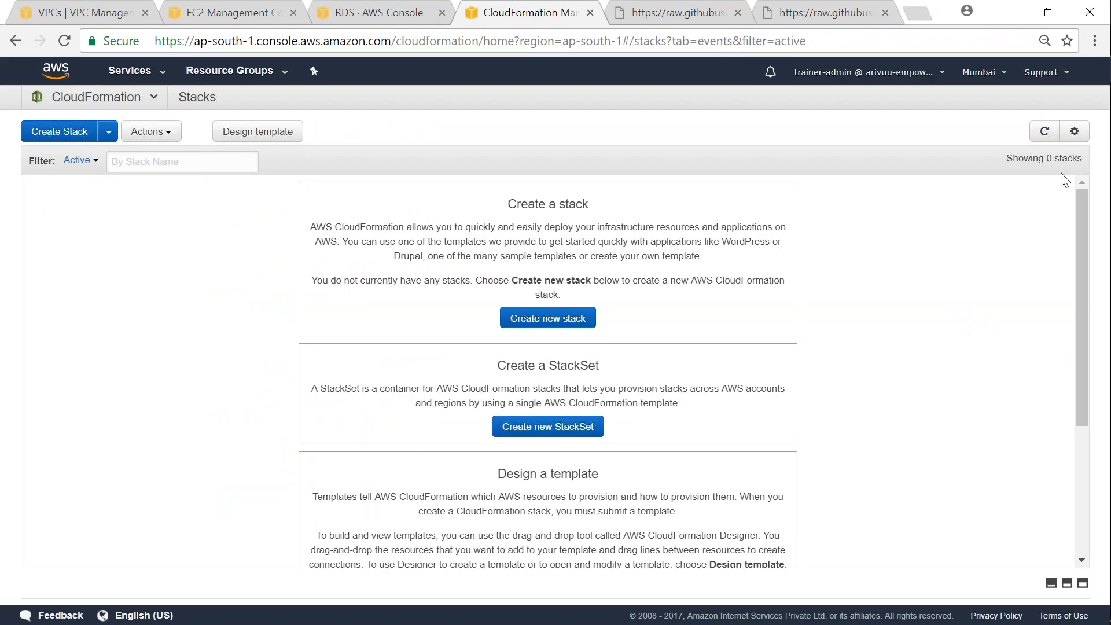
left_click(1044, 137)
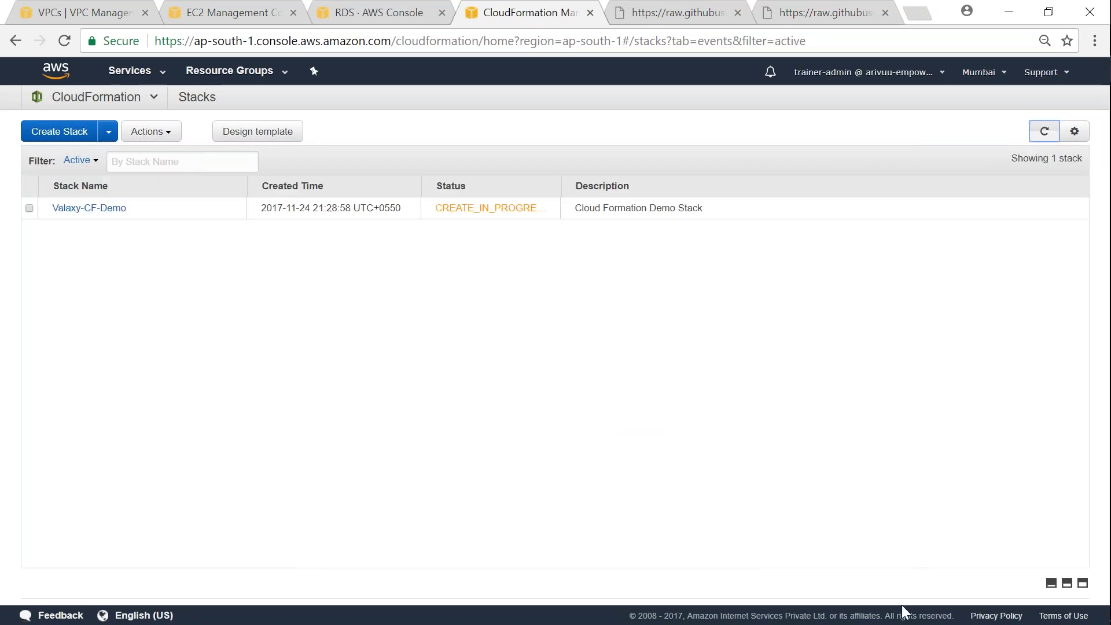
View the Valaxy-CF-Demo stack's detail page, return to the stack list and show its events in an enlarged pane
left_click(89, 208)
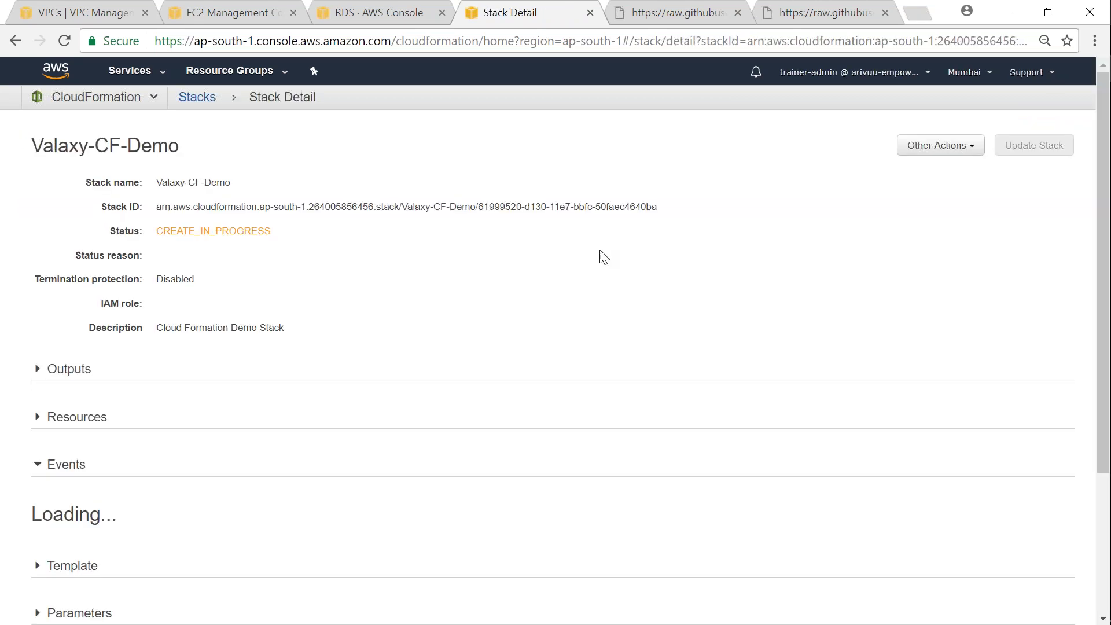
left_click_drag(201, 564, 49, 517)
left_click(197, 97)
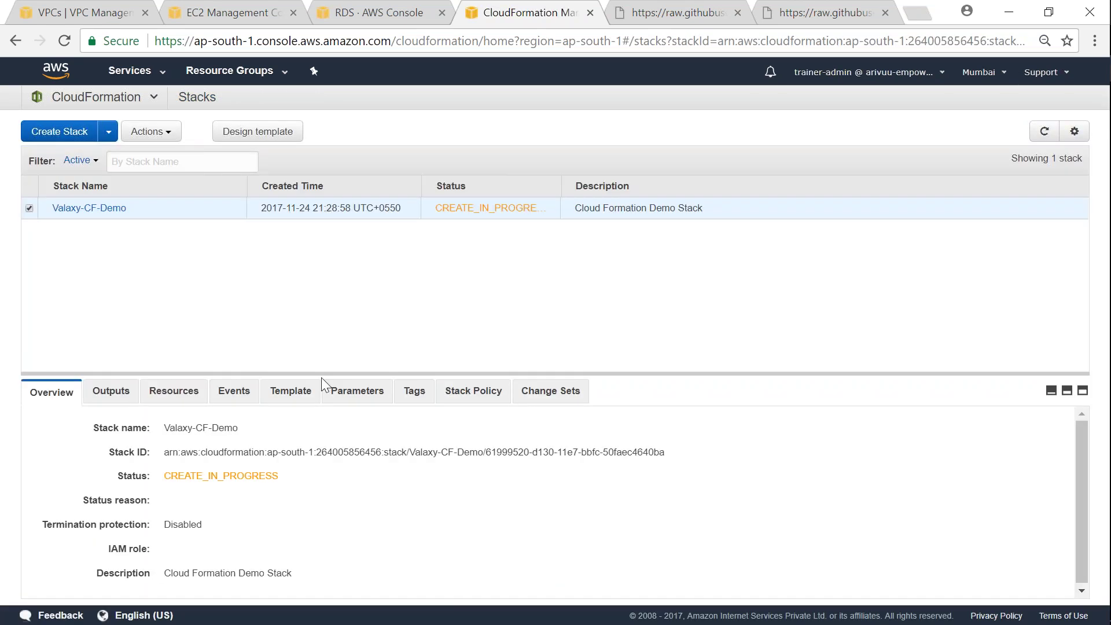
left_click_drag(321, 373, 342, 244)
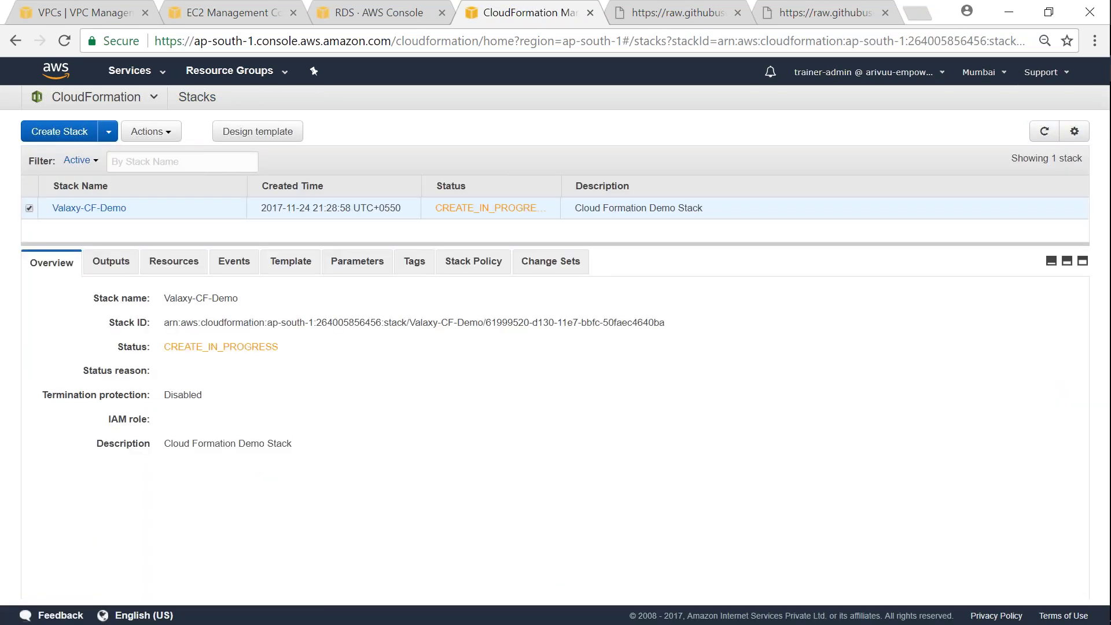
left_click(232, 261)
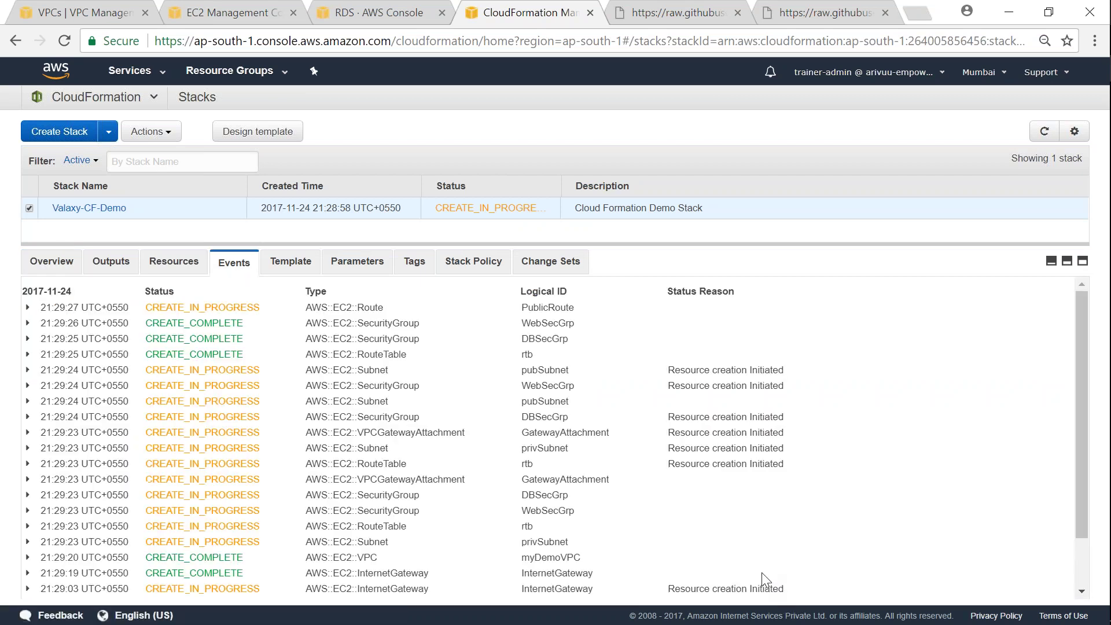
Mark the PublicRoute event with an on-screen circle and arrow, and refresh the stack information
key("ctrl+2")
mouse_move(680, 301)
left_mouse_down()
mouse_move(583, 309)
mouse_move(576, 299)
left_mouse_up()
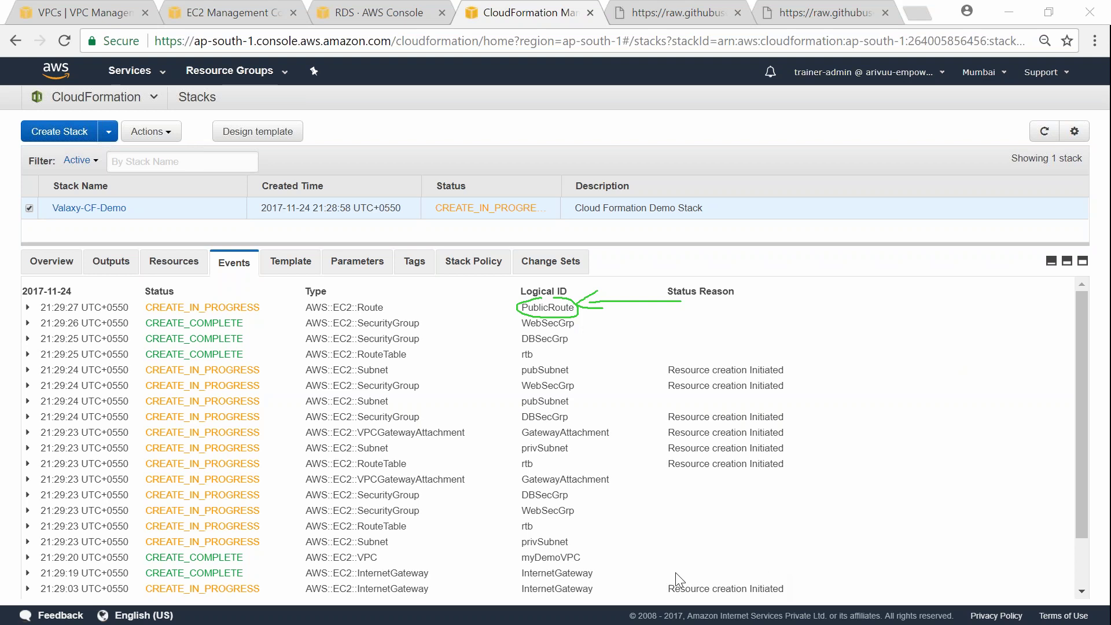
left_click(1044, 132)
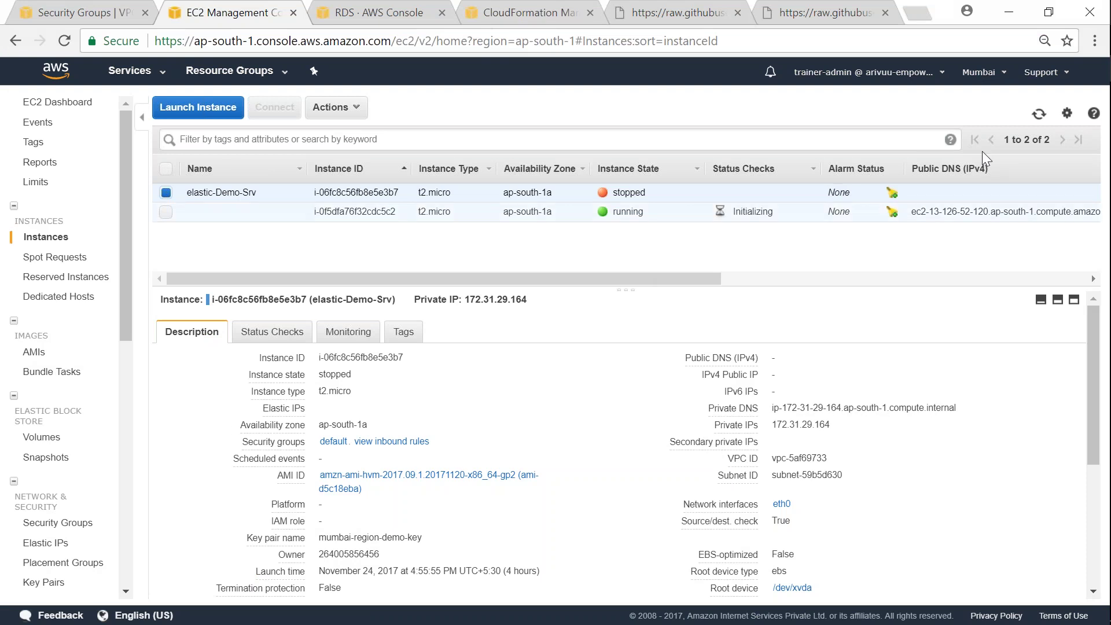
Refresh the EC2 instance list, select the unnamed running instance and highlight the Valaxy-CF-Demo stack name in its tags
left_click(1037, 115)
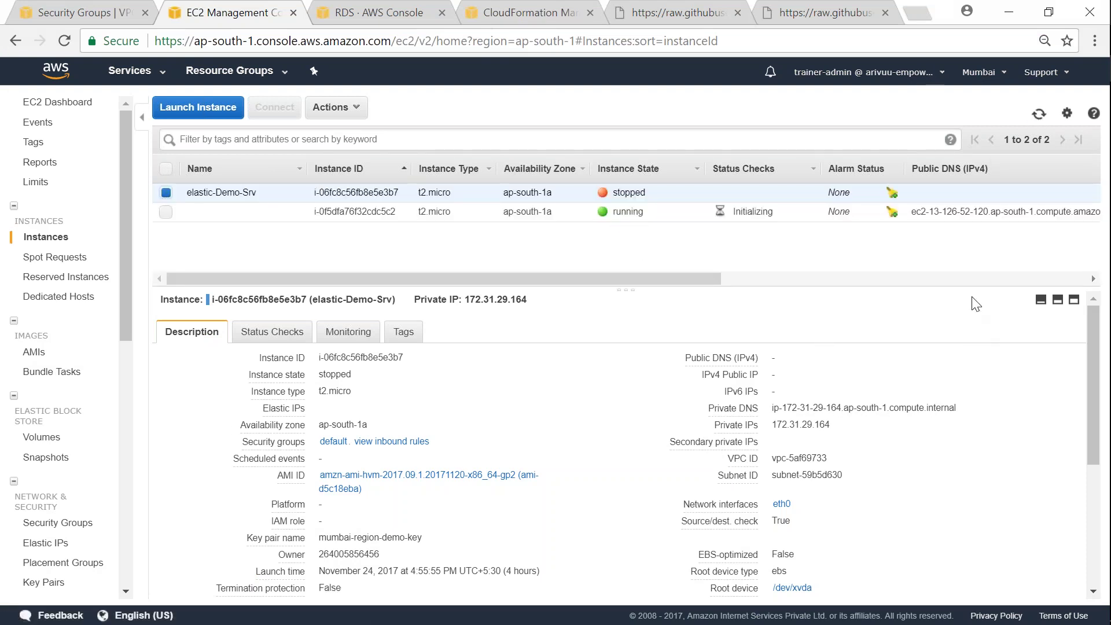
left_click(166, 212)
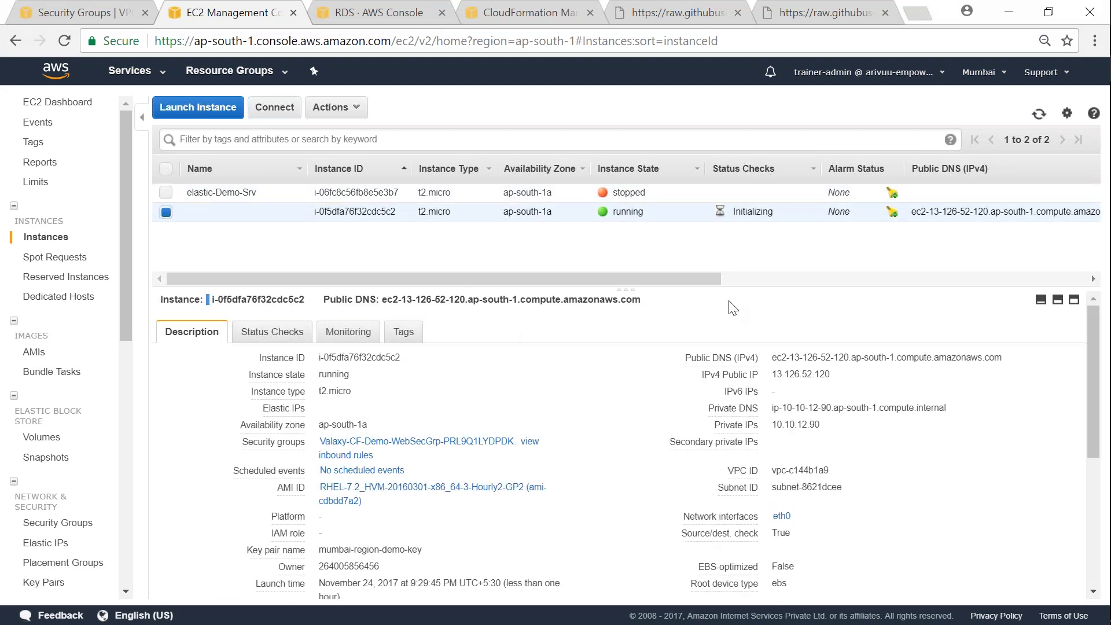
mouse_move(312, 393)
left_click(404, 332)
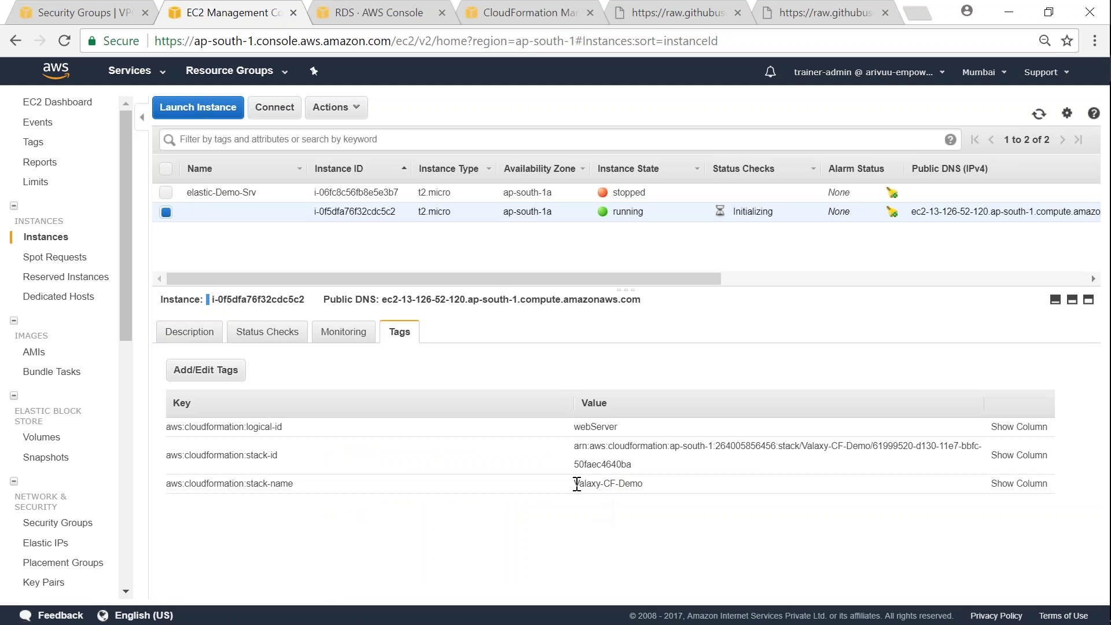
left_click_drag(580, 484, 641, 482)
left_click(635, 513)
left_click_drag(578, 490, 652, 486)
Copy the running instance's public DNS name from its description
left_click(189, 331)
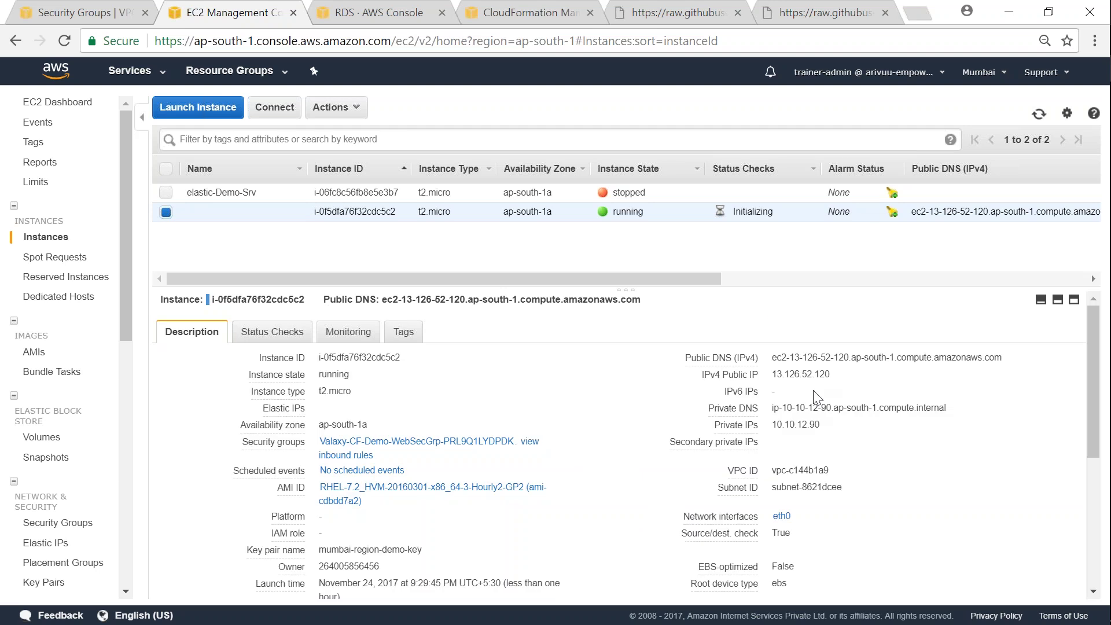
mouse_move(1011, 358)
left_click_drag(775, 362, 812, 361)
left_click(1012, 358)
left_click(1013, 358)
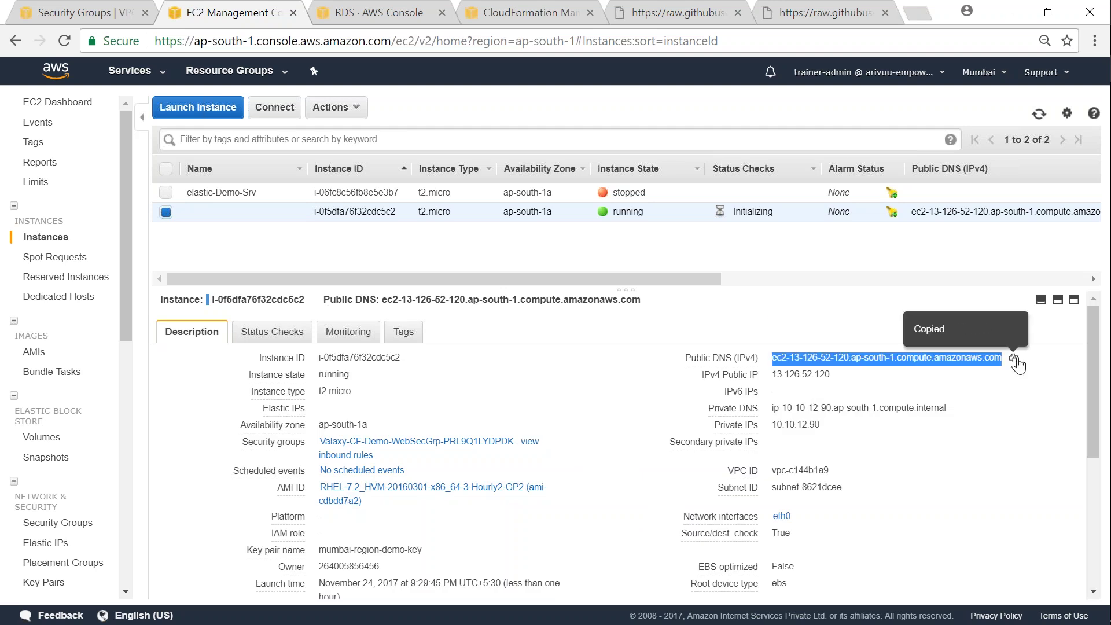
Open the copied public DNS address in a new browser tab and highlight the page's welcome heading
left_click(914, 14)
key("ctrl+v")
key("Return")
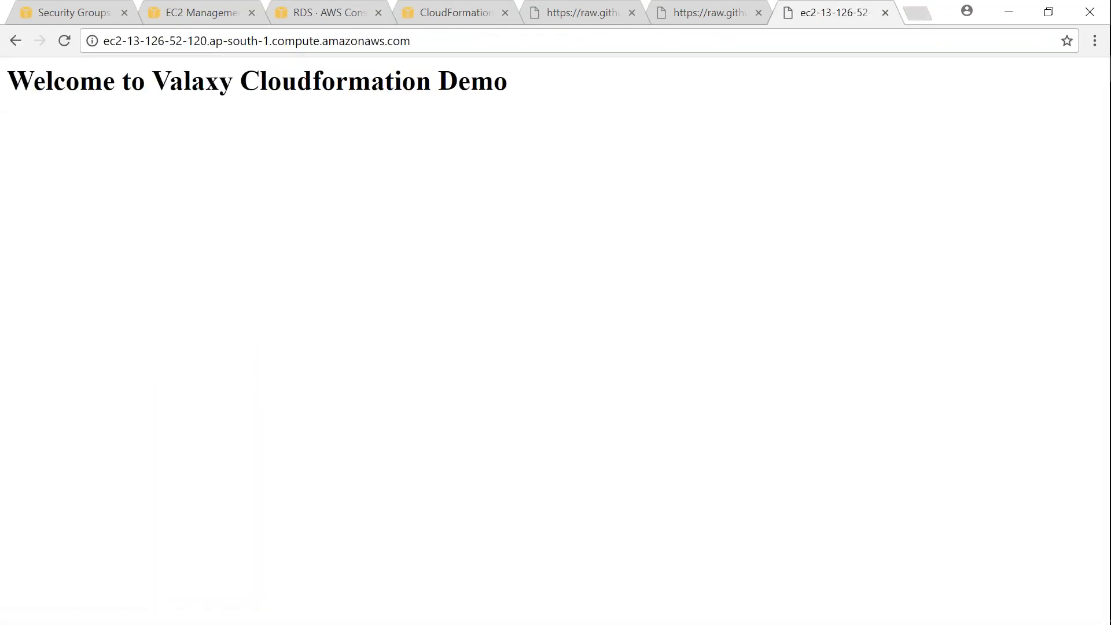
left_click_drag(16, 78, 509, 84)
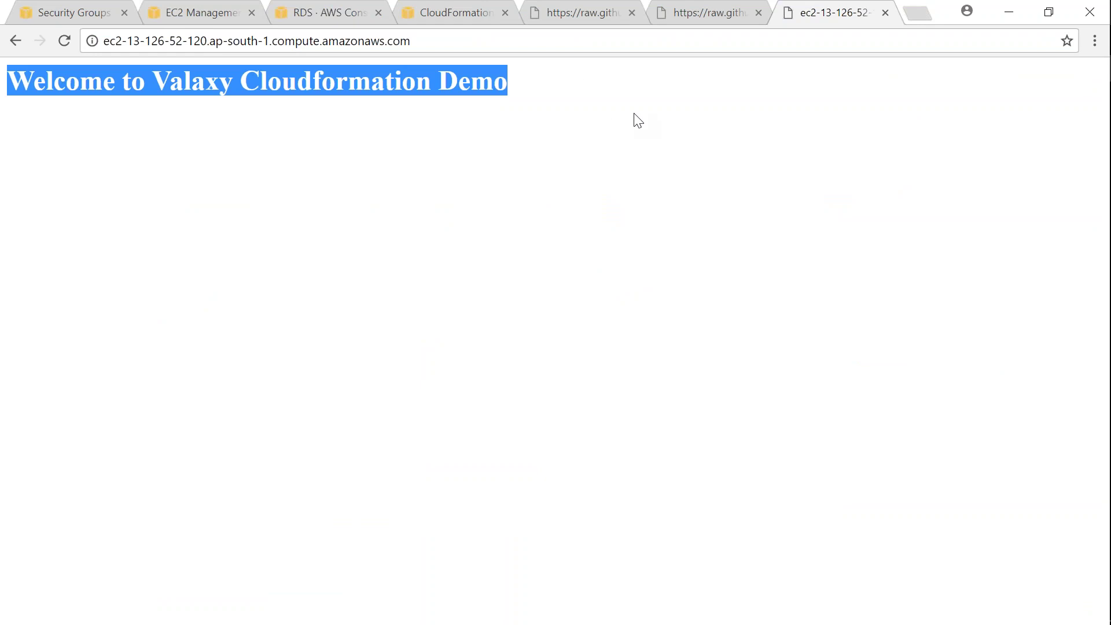
Refresh the RDS instance list to check the status of rds-mysql-inst01
left_click(317, 17)
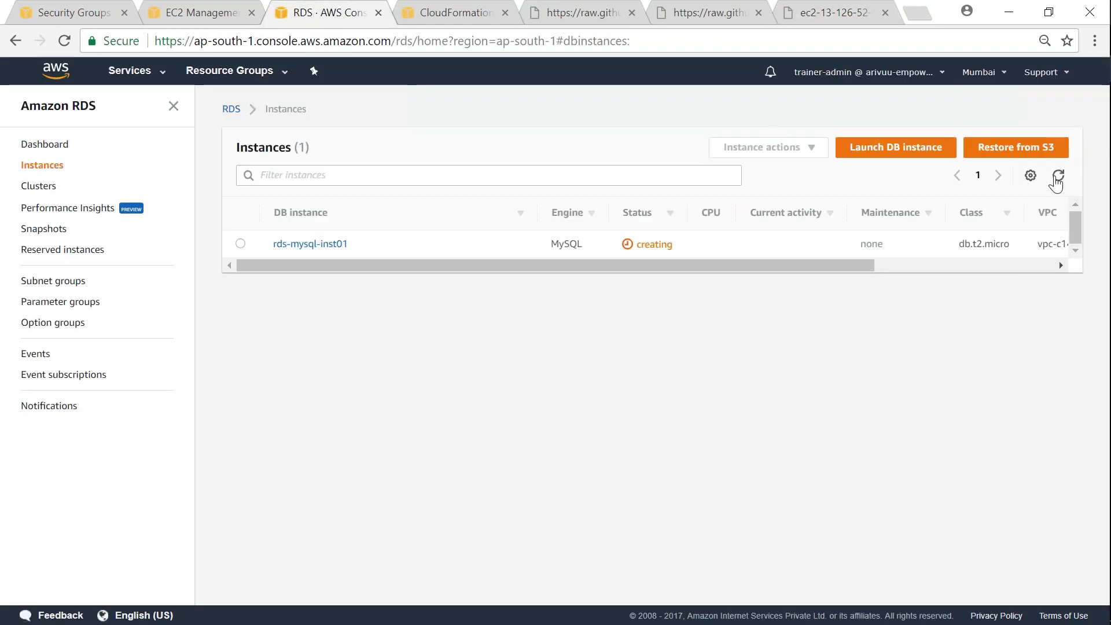
left_click(1057, 176)
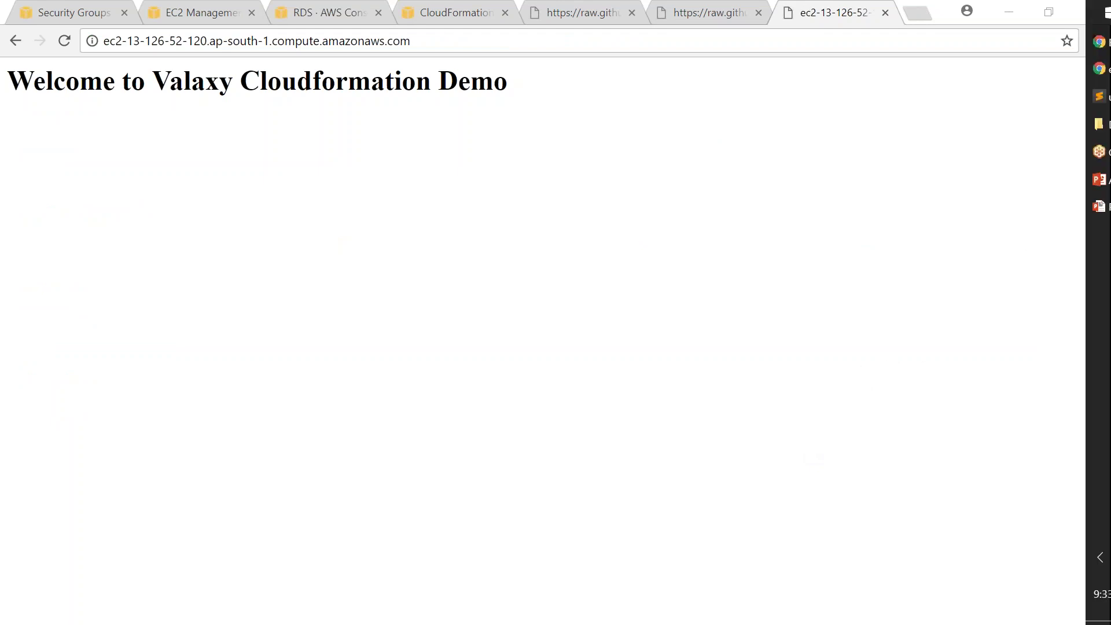
Widen the Group Name column of the VPC security groups and highlight the WebSecGrp group's name and inbound rules
left_click(69, 12)
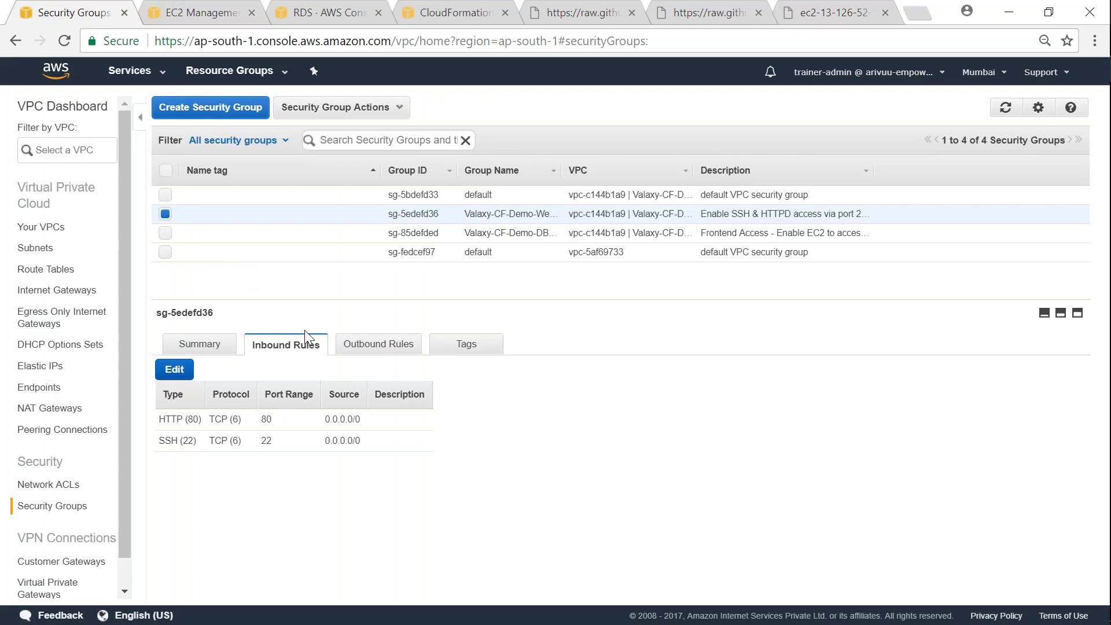
left_click_drag(561, 170, 689, 170)
left_click_drag(536, 214, 610, 214)
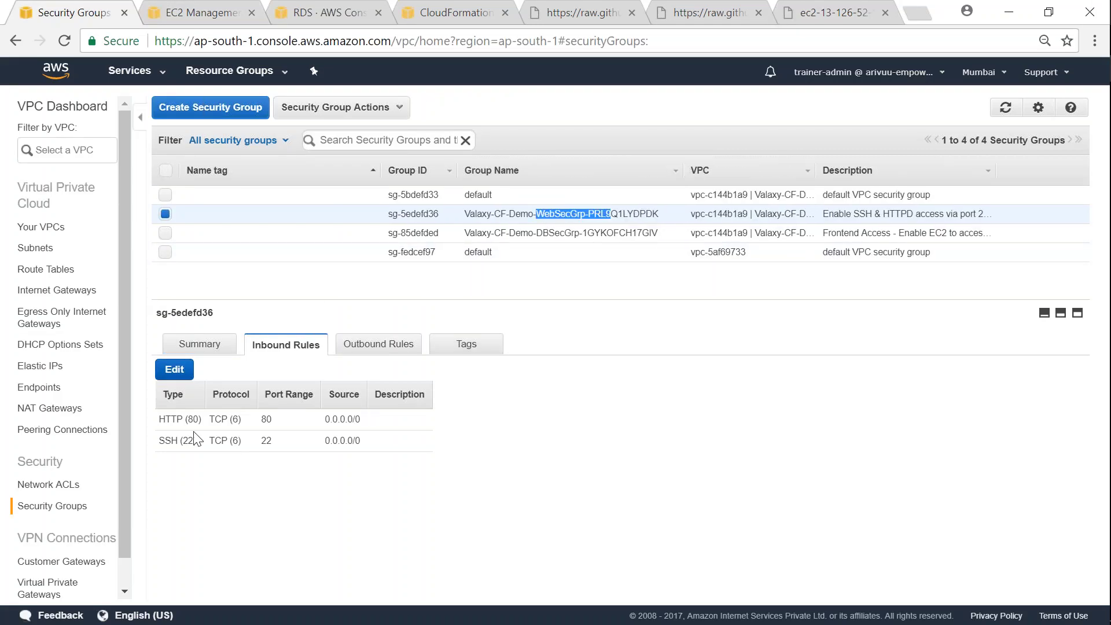
mouse_move(160, 419)
left_mouse_down()
mouse_move(191, 420)
mouse_move(168, 442)
mouse_move(341, 443)
mouse_move(160, 441)
mouse_move(158, 419)
left_mouse_up()
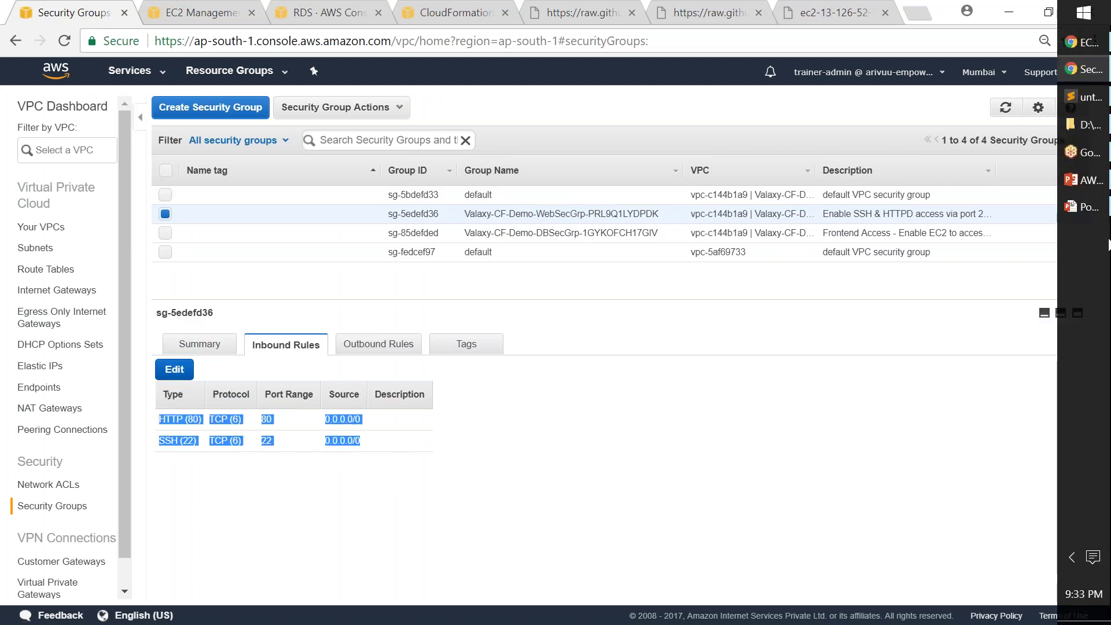
Switch to Sublime Text and look back through the YAML template's resources from DBInboundRule up to the internet gateway
mouse_move(1102, 103)
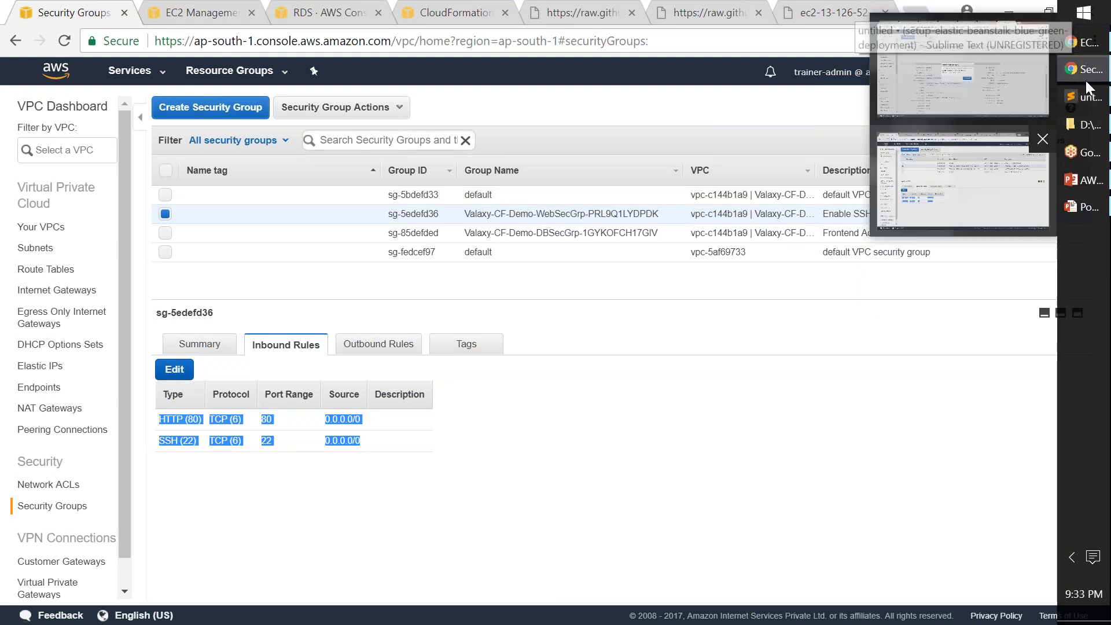
left_click(1092, 108)
scroll(454, 365, "up", 15)
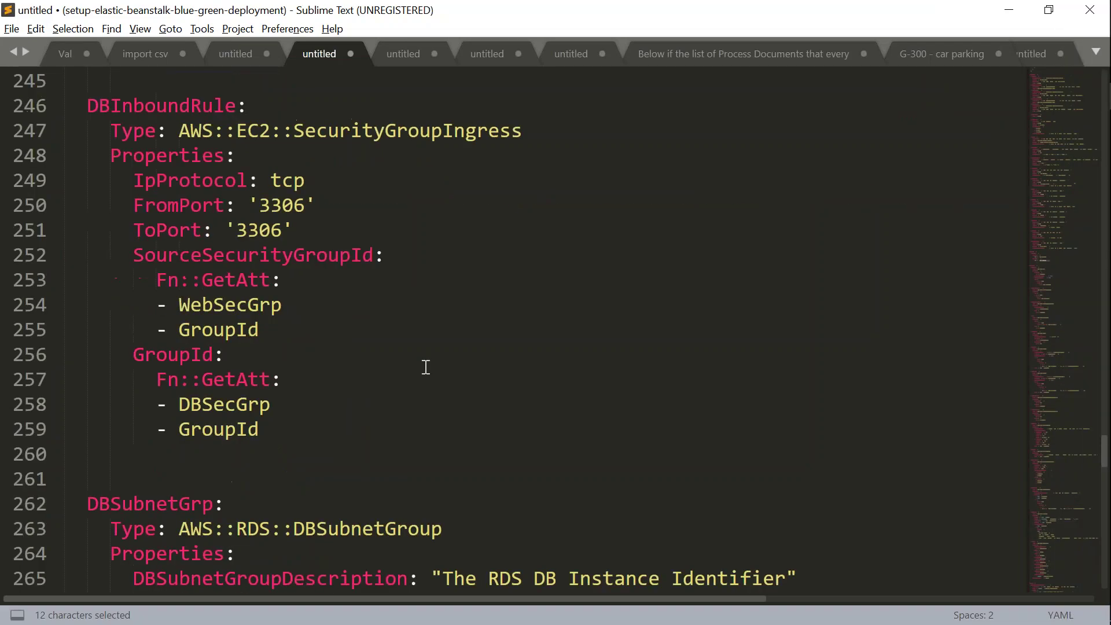
scroll(425, 367, "up", 20)
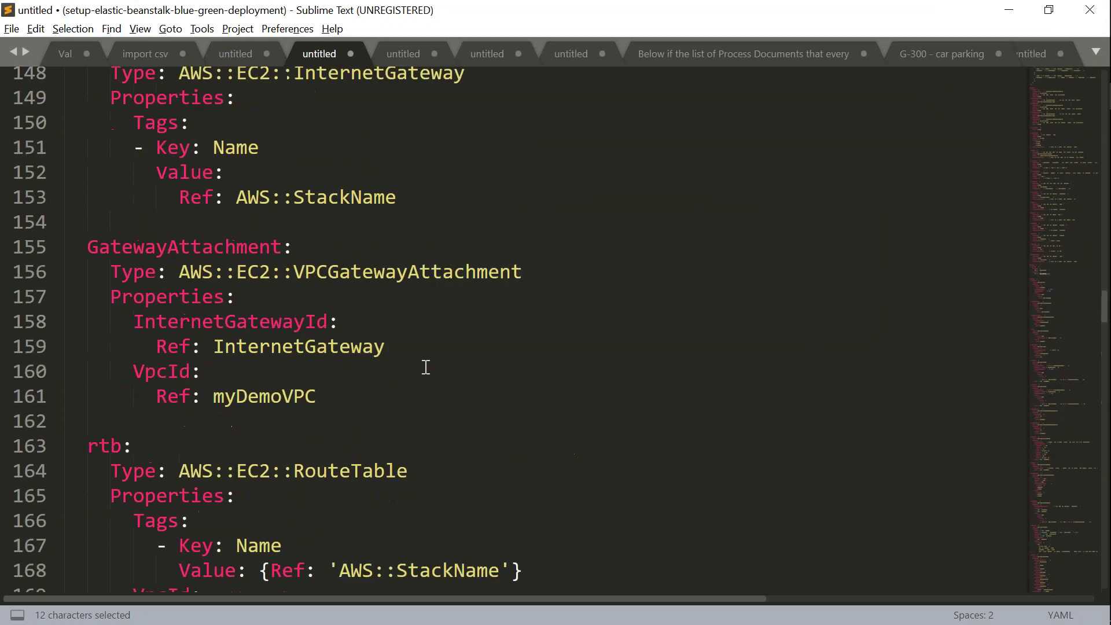
Switch back to Chrome, refresh the CloudFormation stack list and widen its Status column
mouse_move(1108, 133)
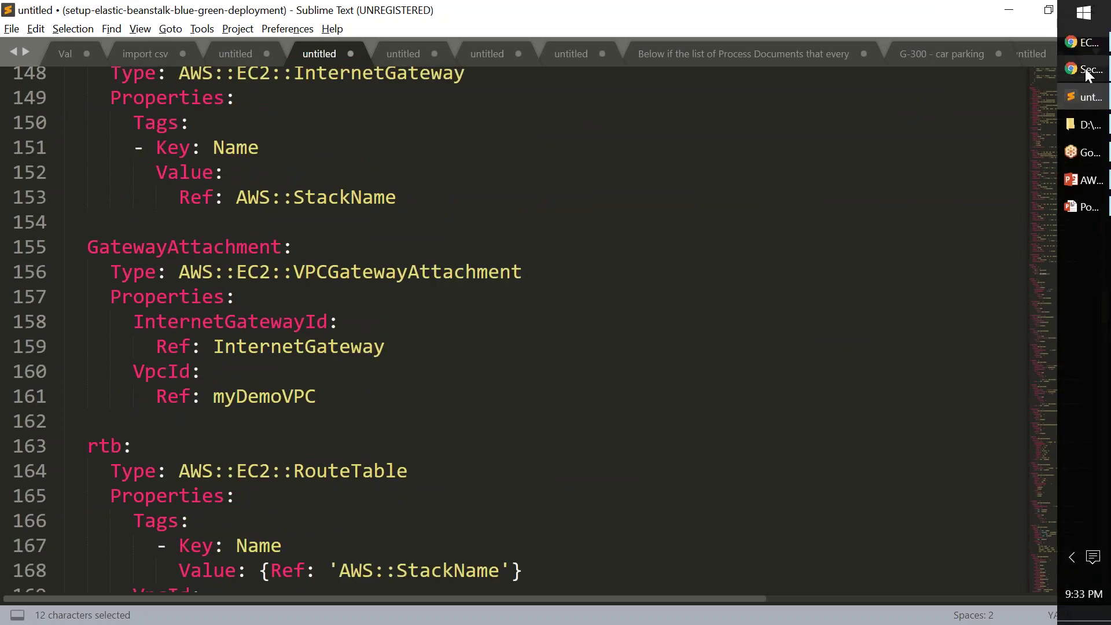
left_click(1089, 73)
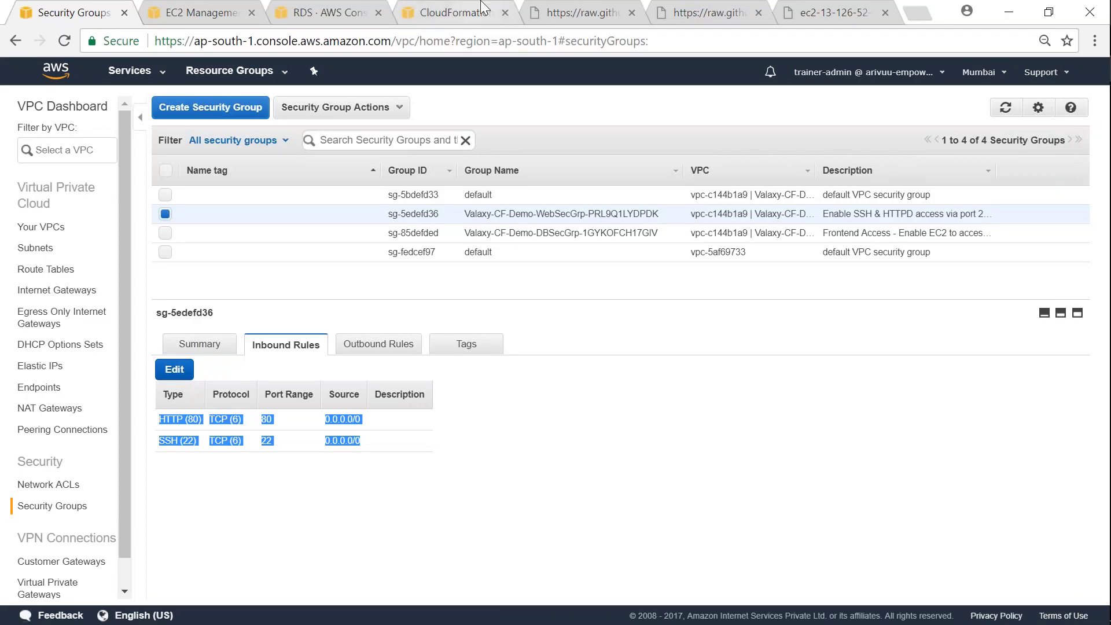
left_click(445, 12)
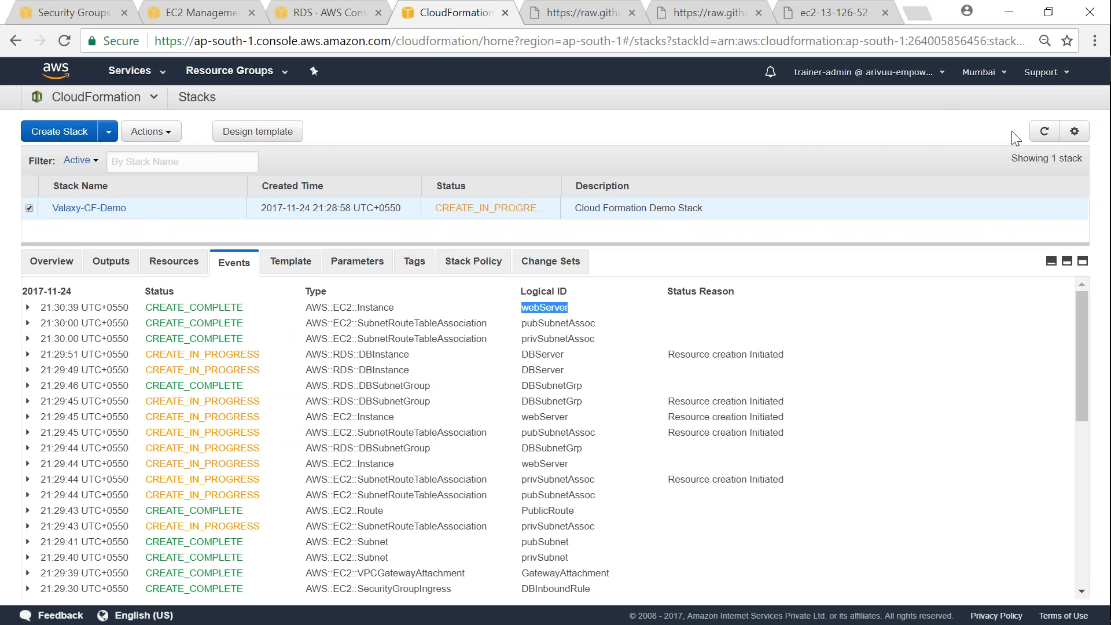
left_click(1042, 132)
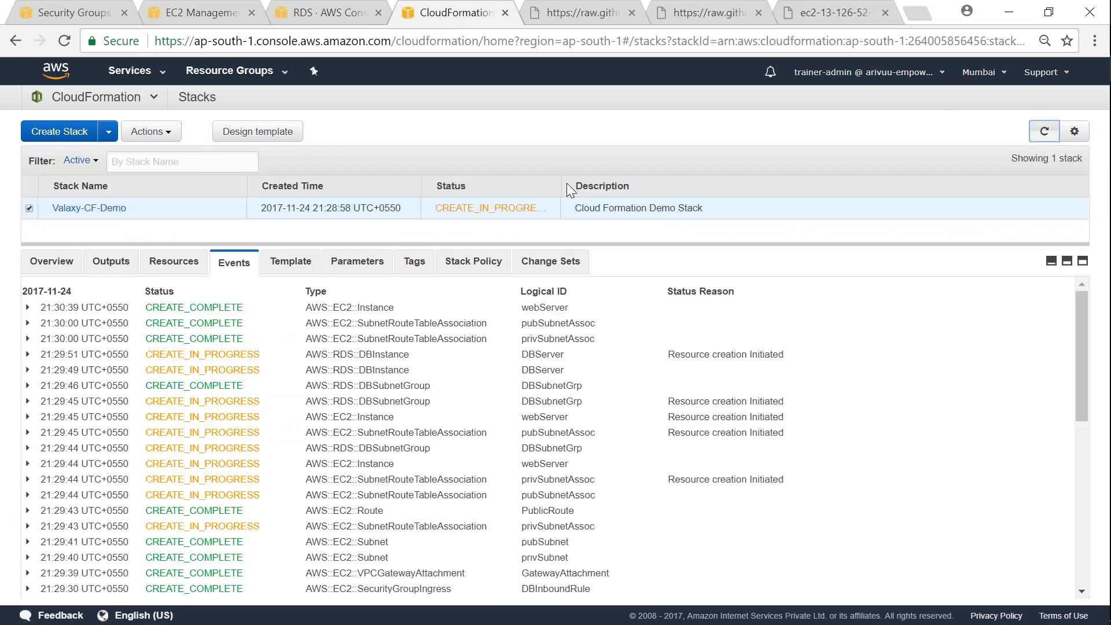
left_click_drag(561, 185, 640, 184)
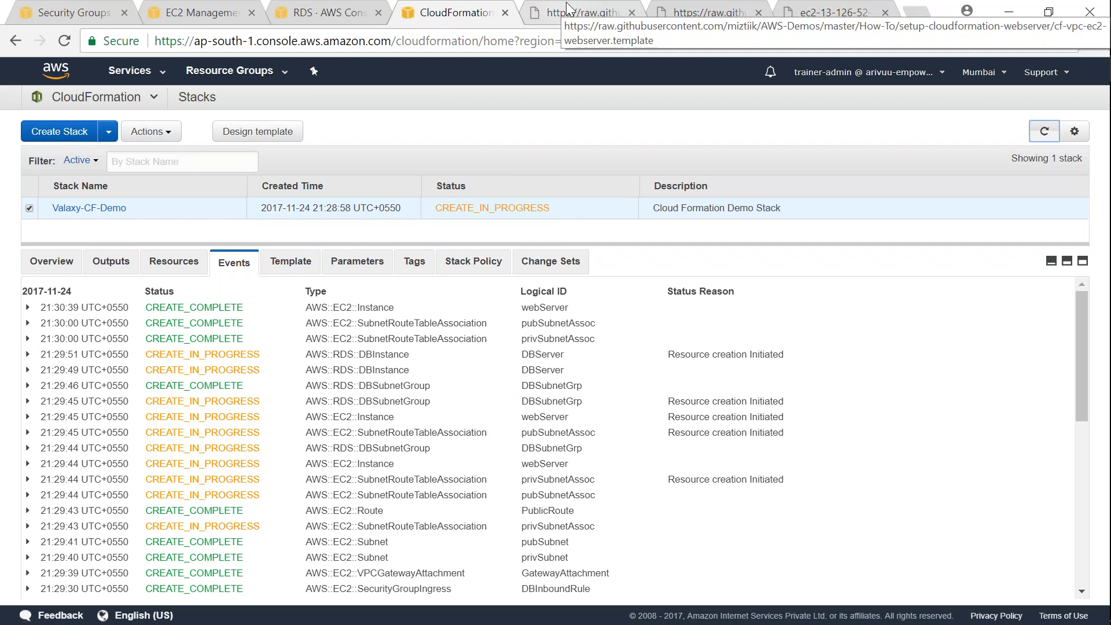
Recheck the RDS database instance by refreshing the instance list again
left_click(323, 11)
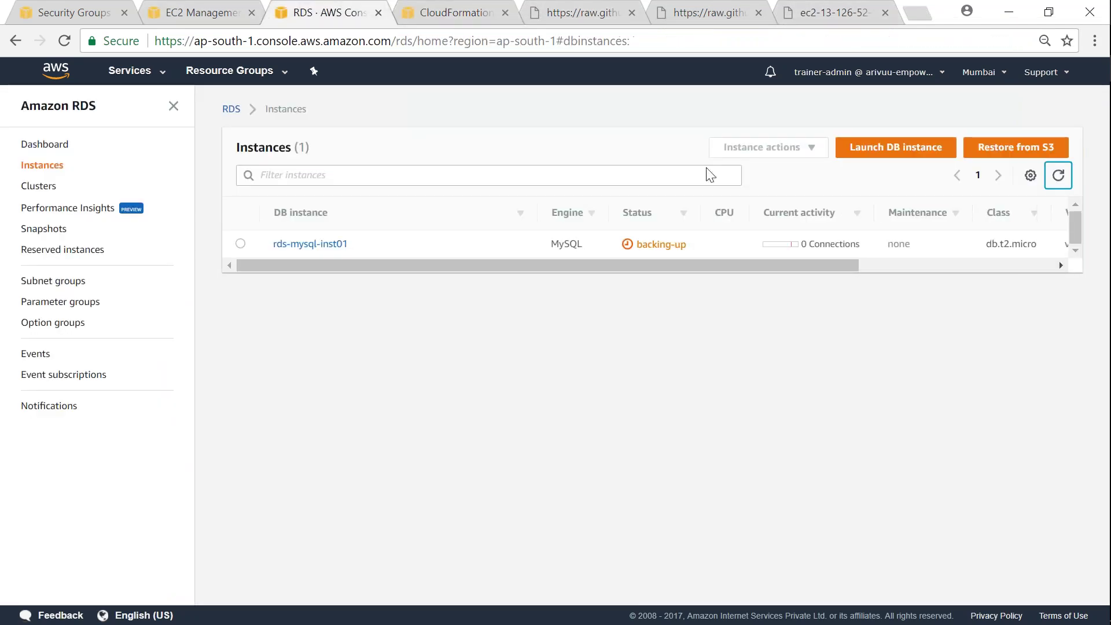
left_click(1058, 177)
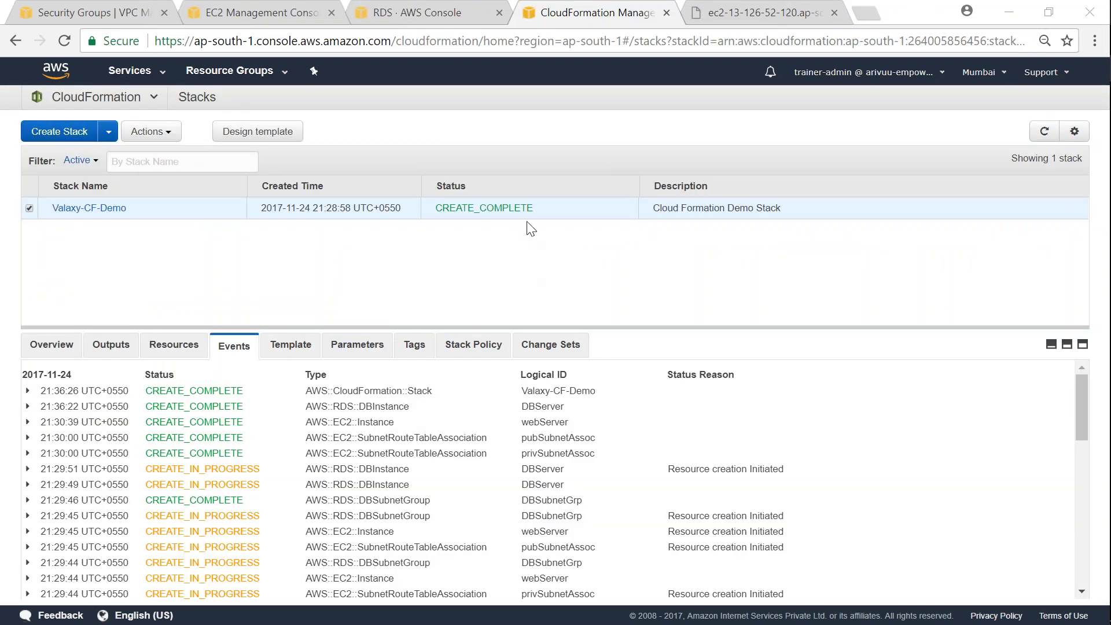
Highlight the Valaxy-CF-Demo stack's status and expand the details of its latest stack and DBServer events
left_click_drag(533, 208, 434, 212)
left_click(435, 211)
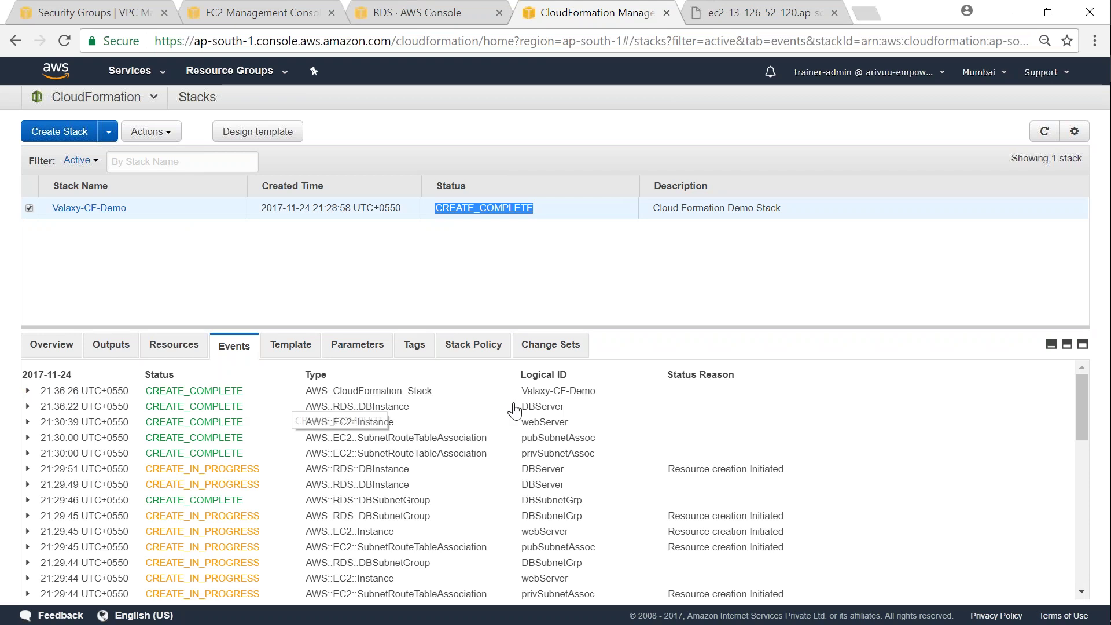
left_click_drag(597, 392, 156, 403)
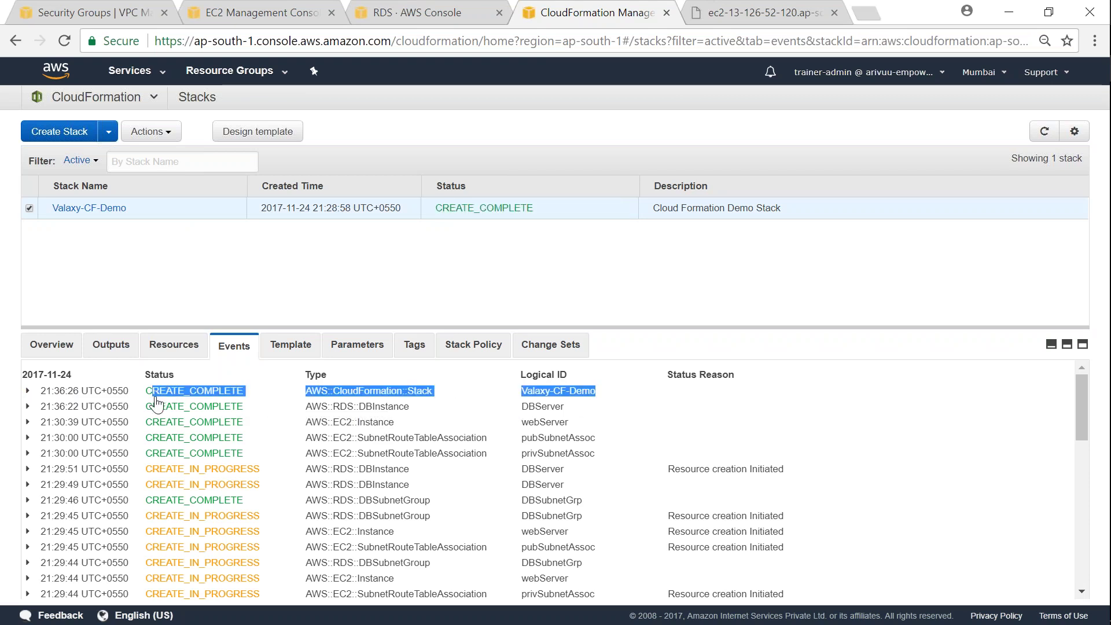
left_click_drag(560, 442, 165, 445)
left_click(162, 443)
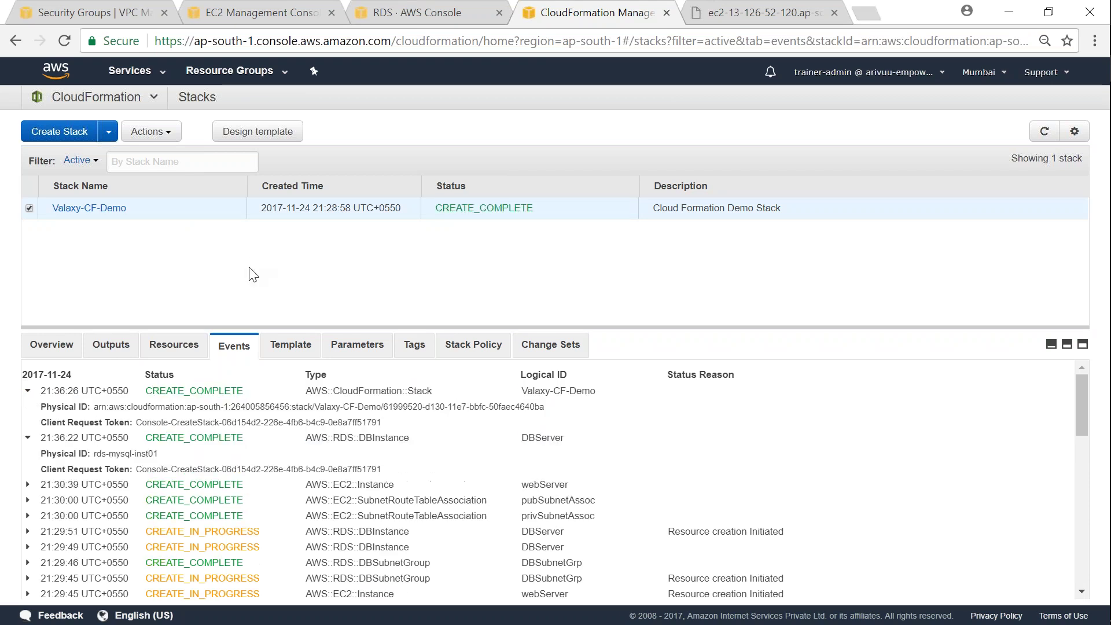
Show the stack's outputs and highlight the RDSEndPoint and WebServerPublicIPAddress values
left_click(110, 346)
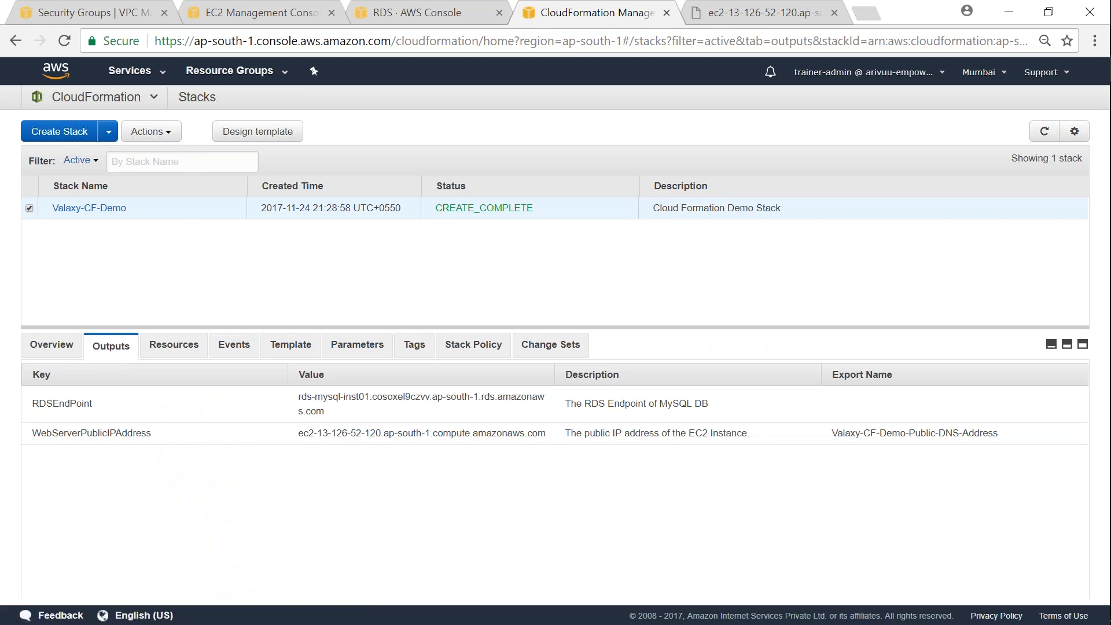
left_click_drag(300, 397, 545, 433)
left_click(546, 457)
left_click_drag(476, 454, 308, 454)
left_click(387, 458)
Start updating the Valaxy-CF-Demo stack, open its current template in Designer and enlarge the template editor pane
left_click(151, 132)
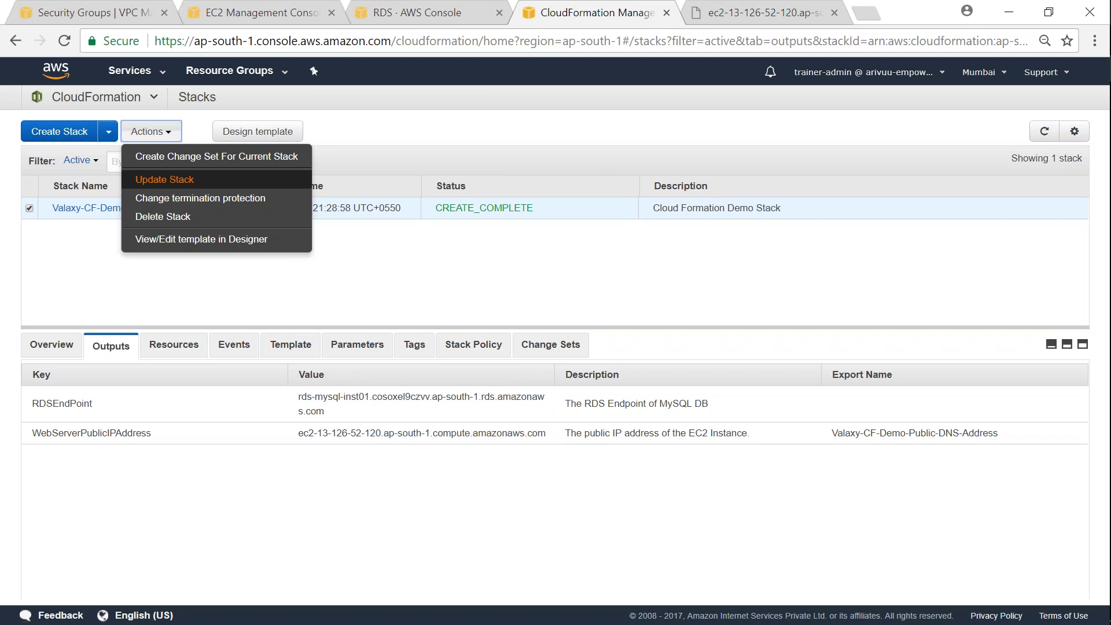
left_click(159, 180)
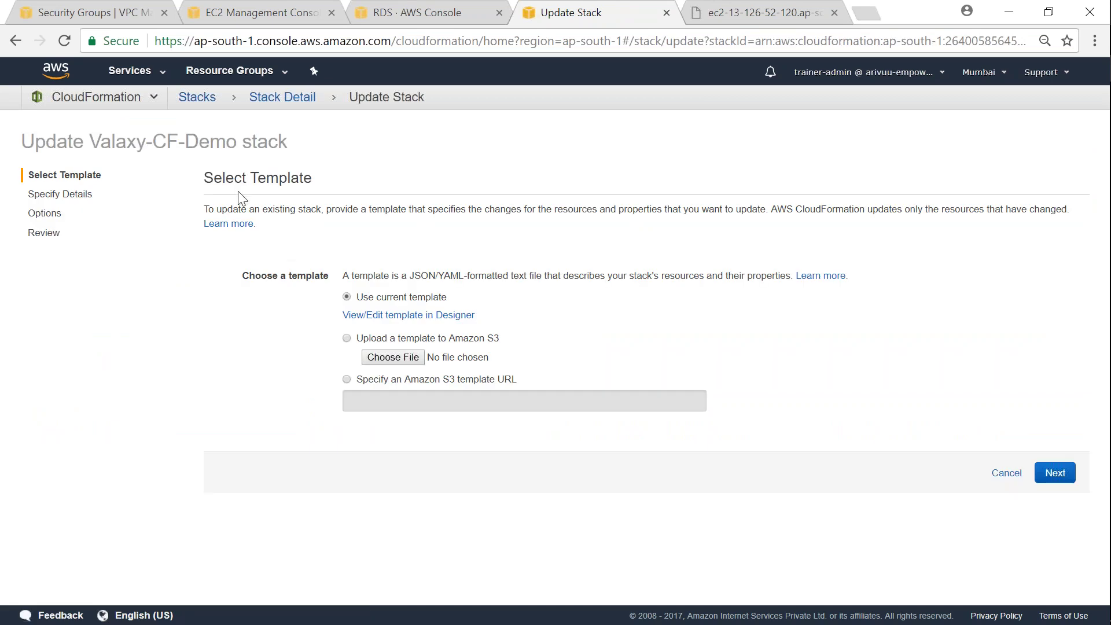
left_click(396, 318)
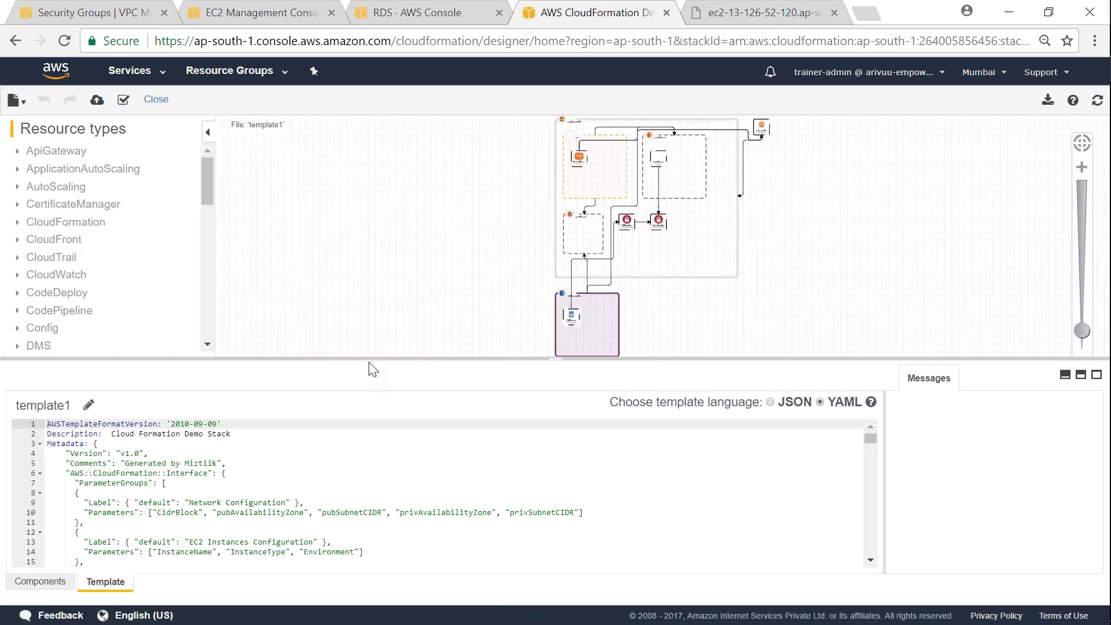
left_click_drag(370, 359, 454, 134)
Duplicate the port 80 ingress rule of the WebSecGrp security group directly below the original in the template
scroll(353, 395, "down", 20)
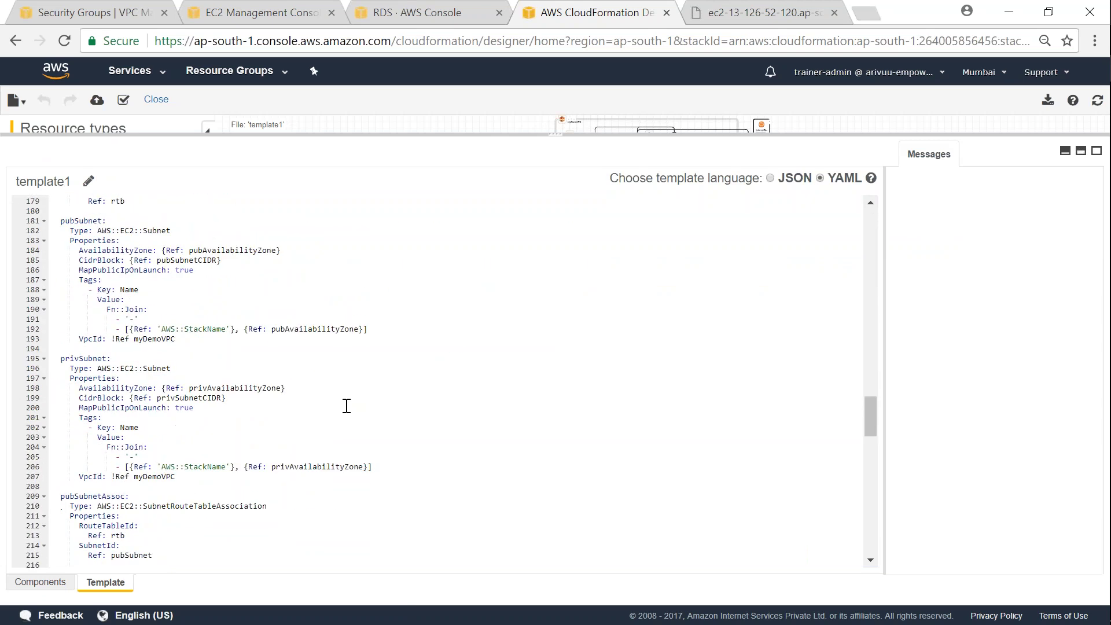
scroll(347, 405, "down", 5)
scroll(347, 405, "down", 1)
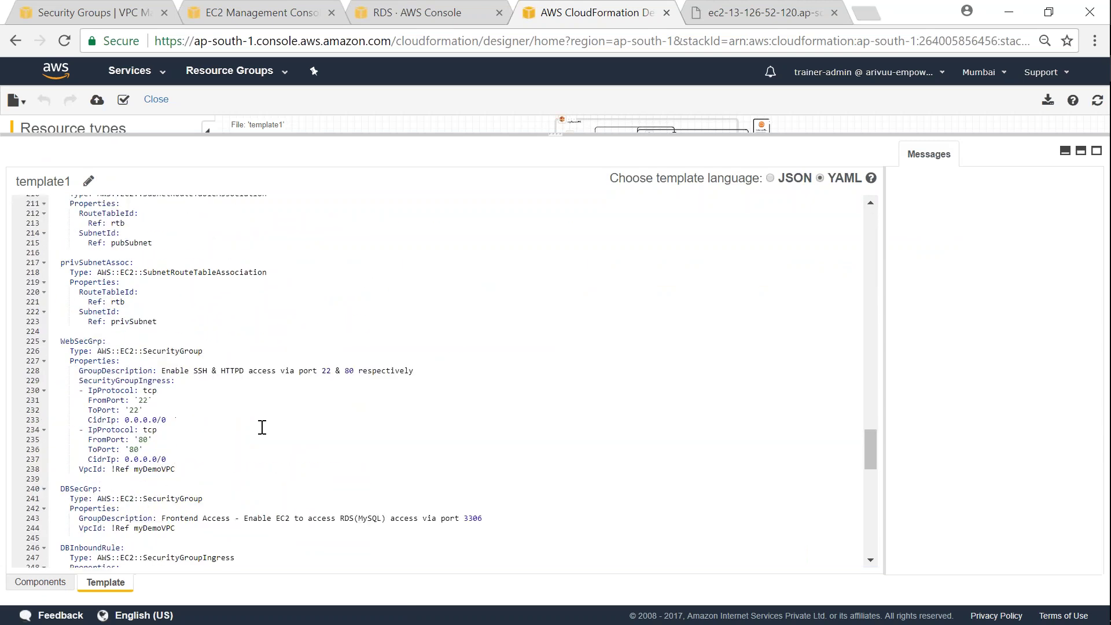
left_click_drag(179, 457, 48, 345)
left_click(198, 422)
left_click(171, 459)
left_click_drag(171, 459, 6, 424)
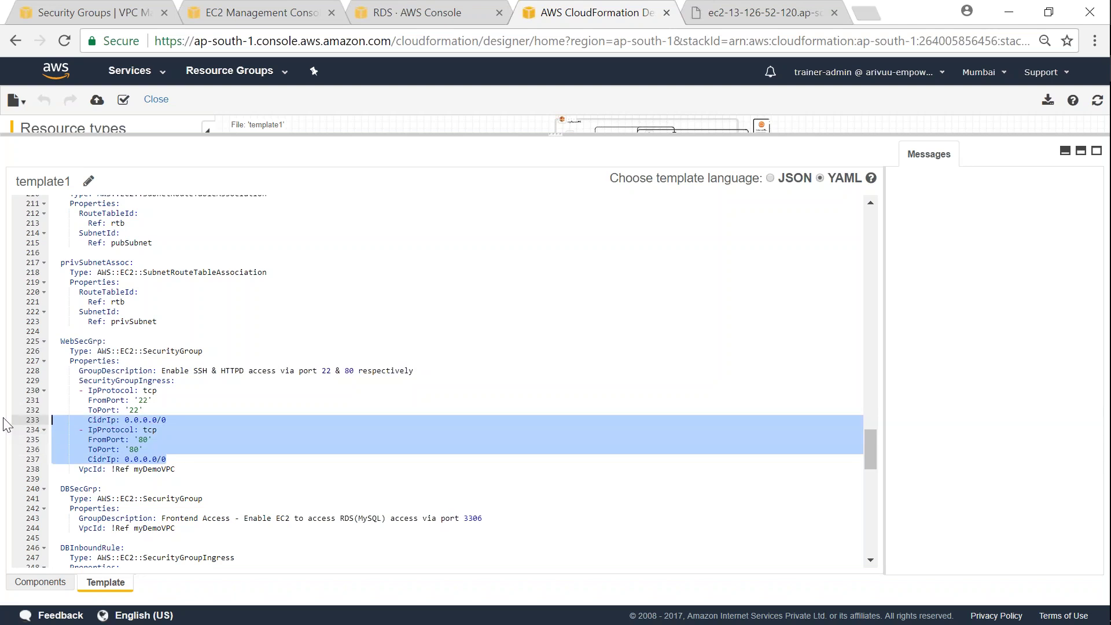
left_click_drag(172, 458, 15, 433)
key("ctrl+c")
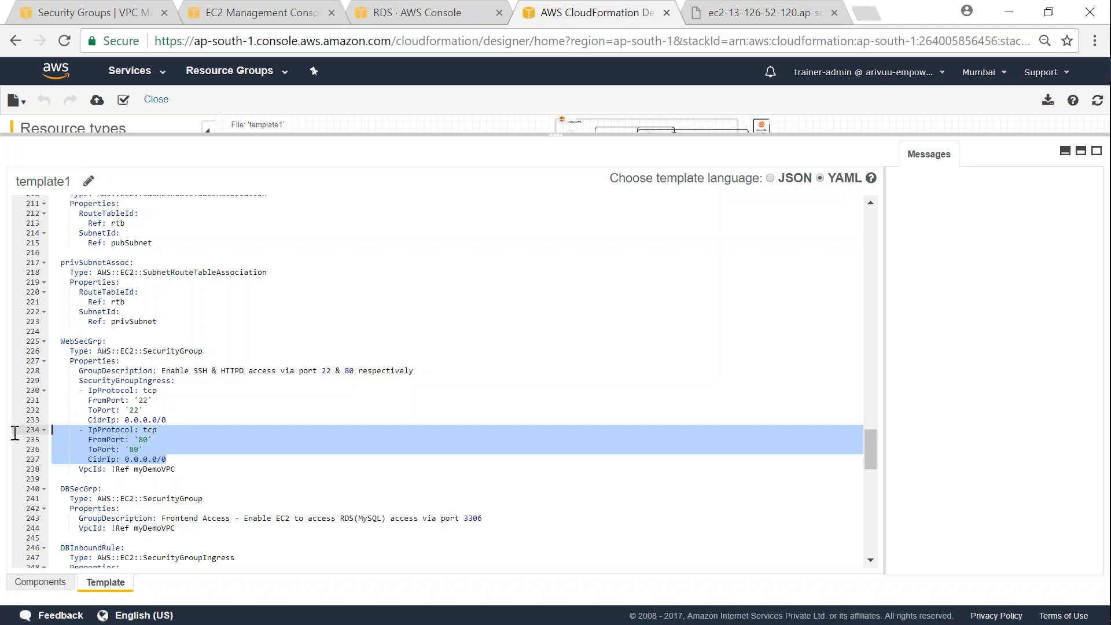
left_click(189, 460)
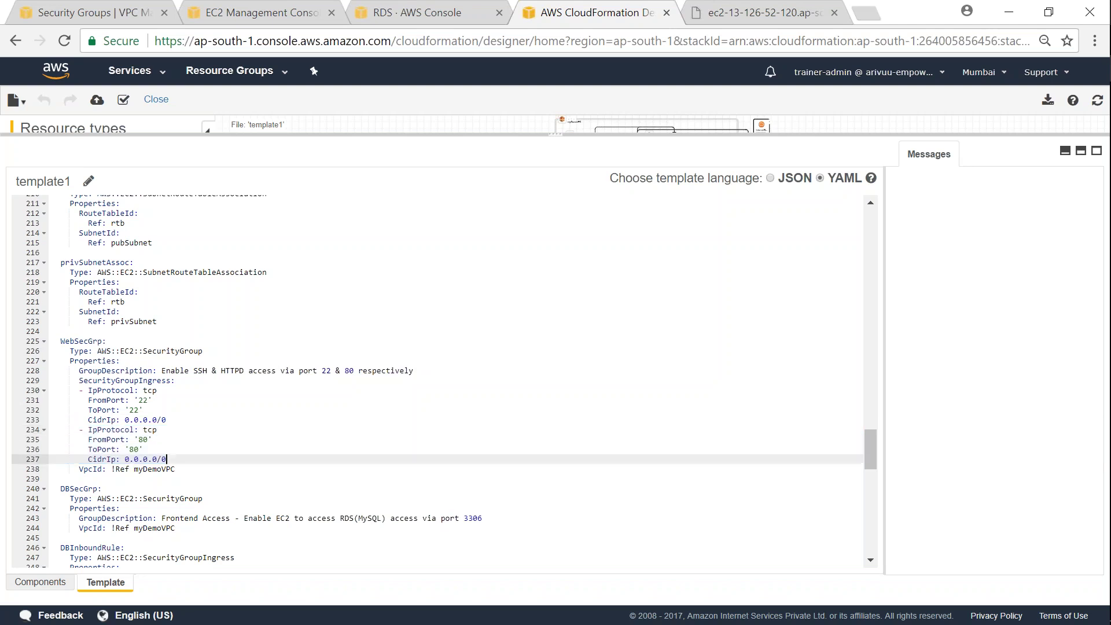
key("Return")
key("ctrl+v")
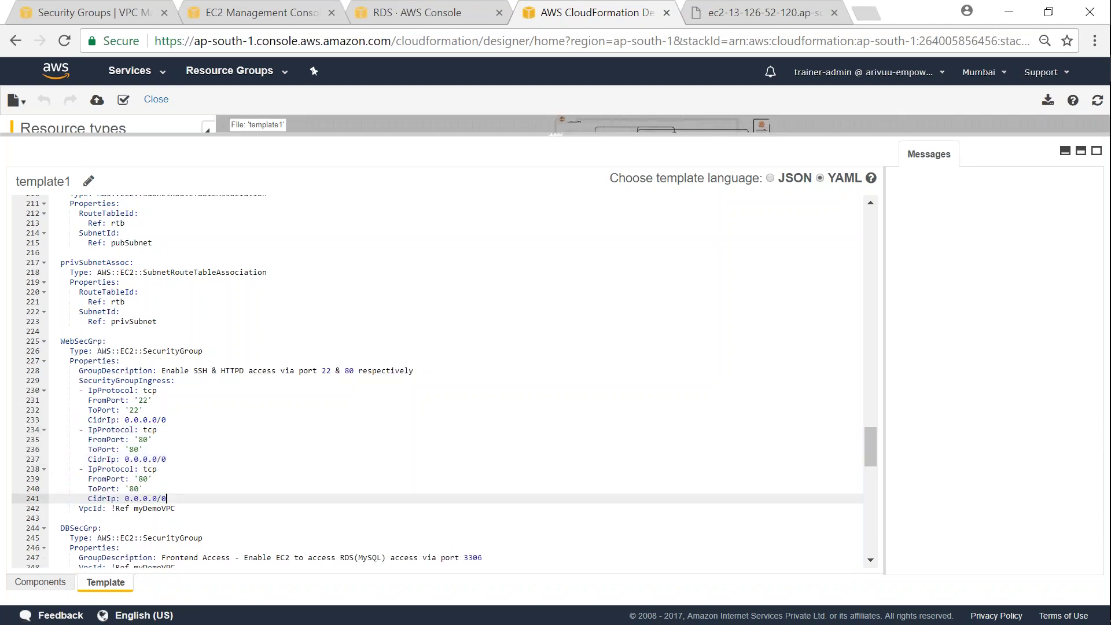
Set the duplicated WebSecGrp ingress rule's FromPort and ToPort to '443'
double_click(142, 479)
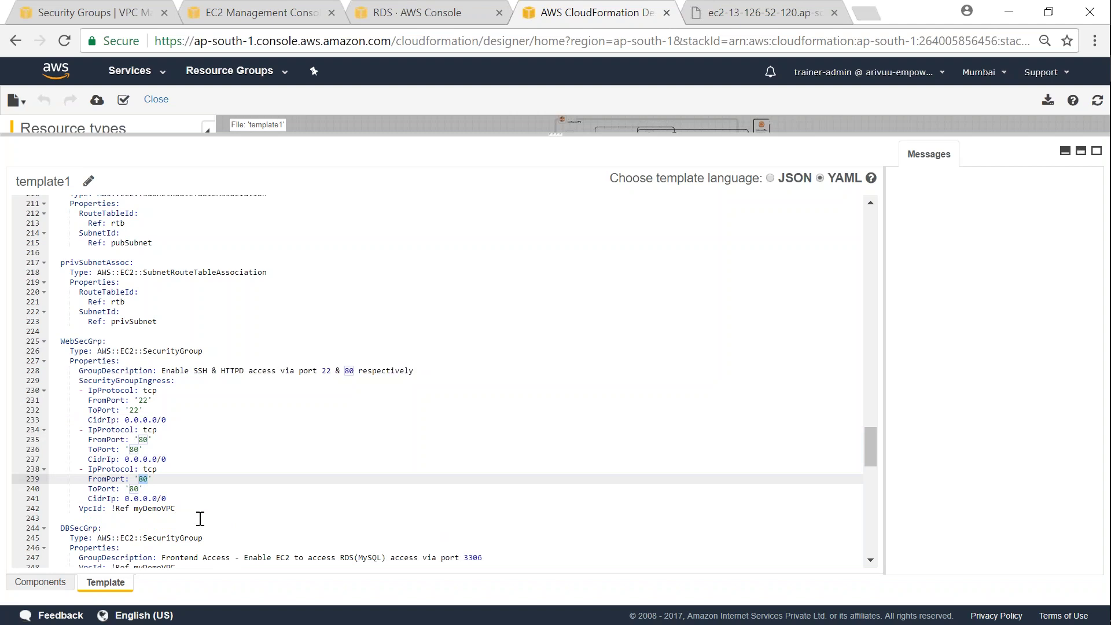
type("443")
key("Down")
key("BackSpace")
type("443")
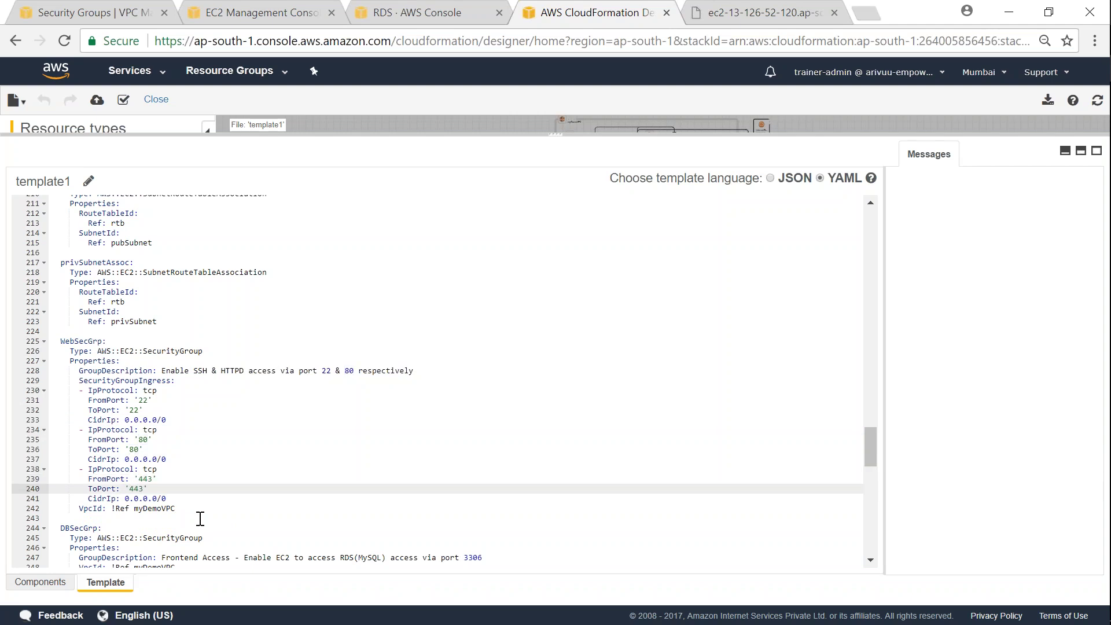
Delete the port 22 ingress rule from WebSecGrp and validate the template
left_click_drag(197, 410, 33, 400)
left_click_drag(166, 419, 9, 399)
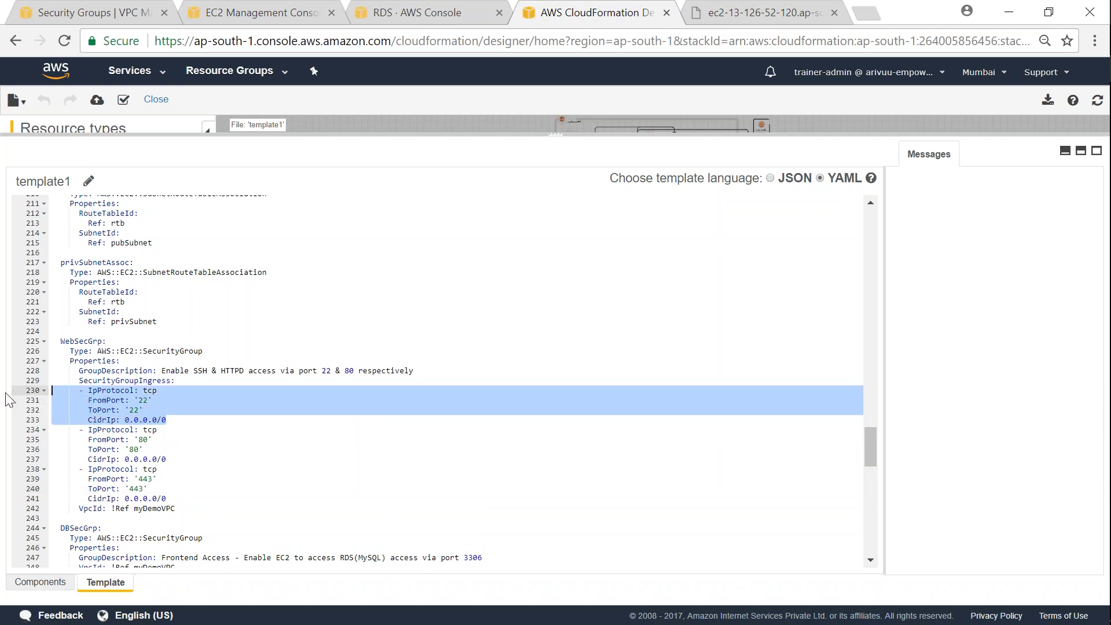
key("BackSpace")
key("Delete")
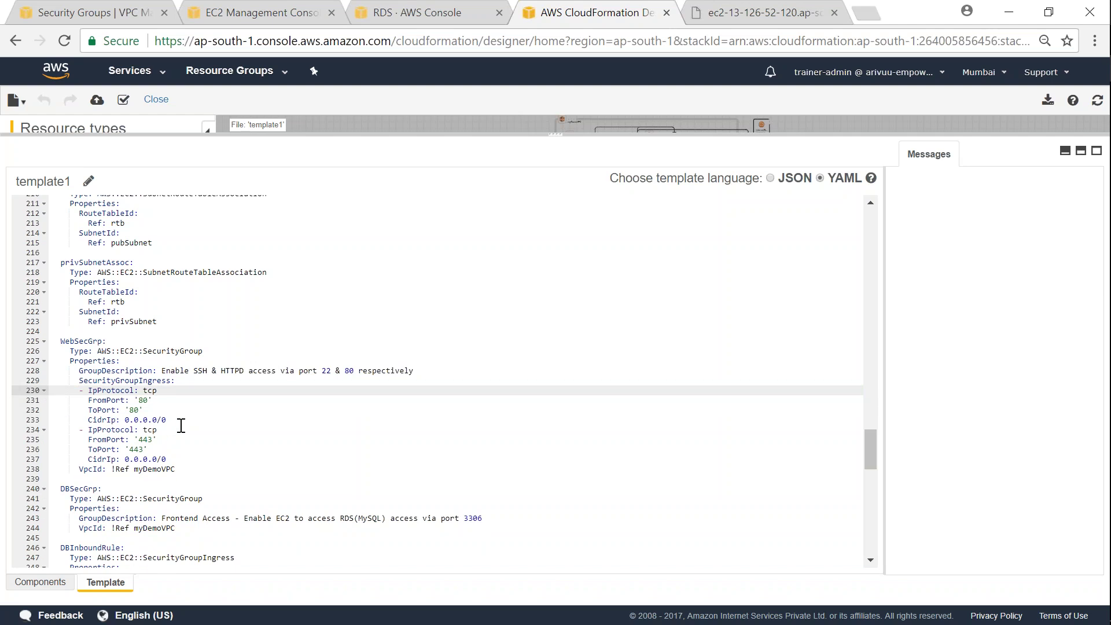
left_click(123, 104)
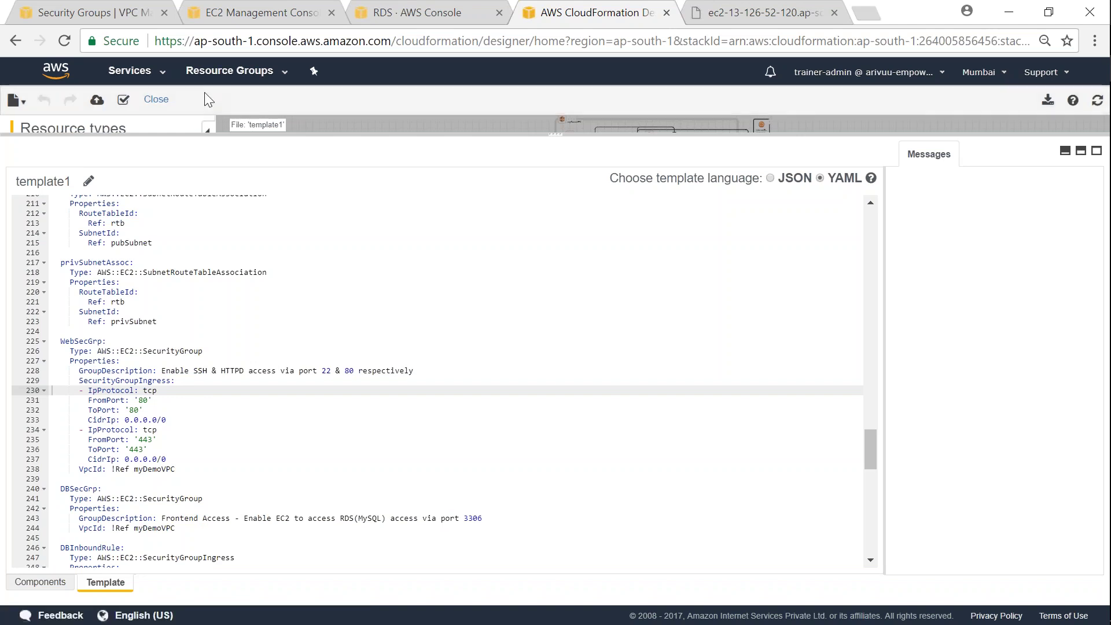
Submit the edited template from Designer to the Valaxy-CF-Demo stack update and proceed to its parameter details
left_click(97, 102)
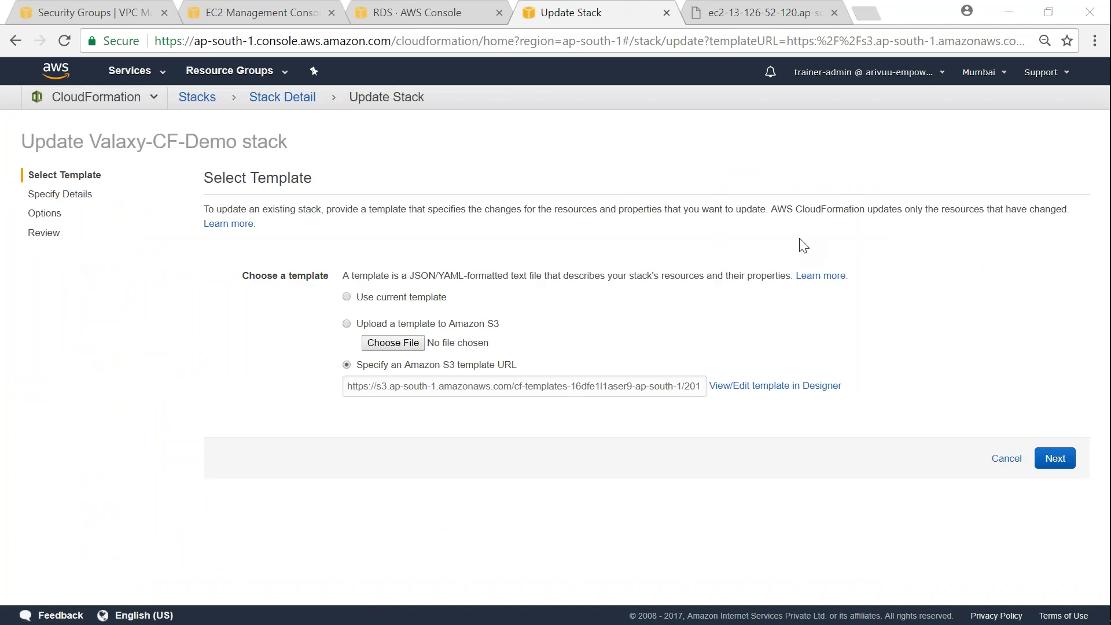
left_click(1065, 464)
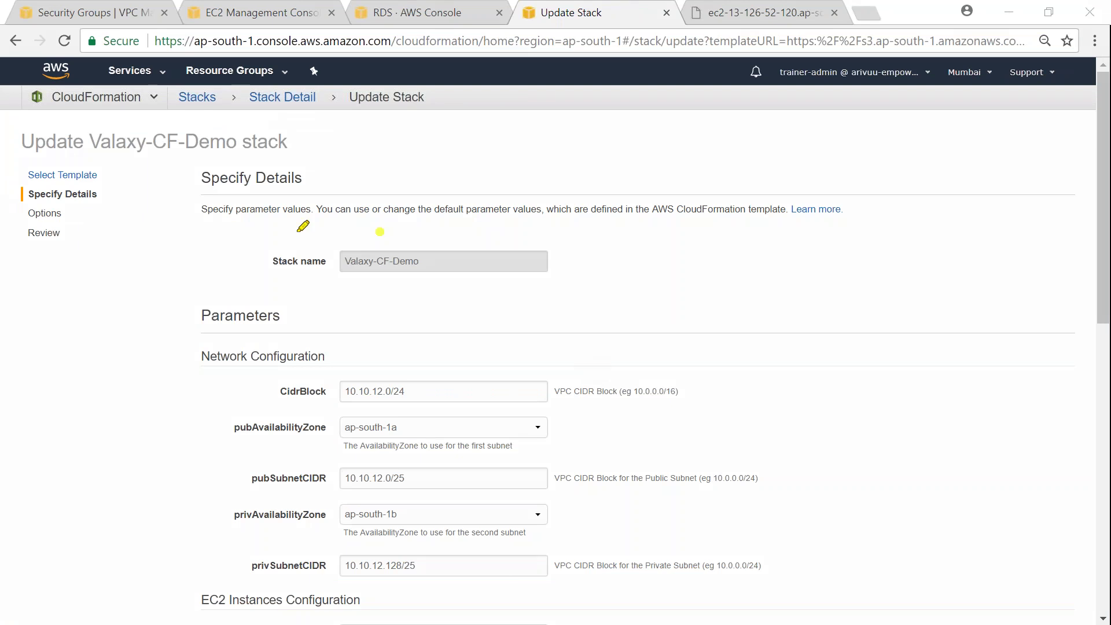
left_click_drag(377, 230, 365, 225)
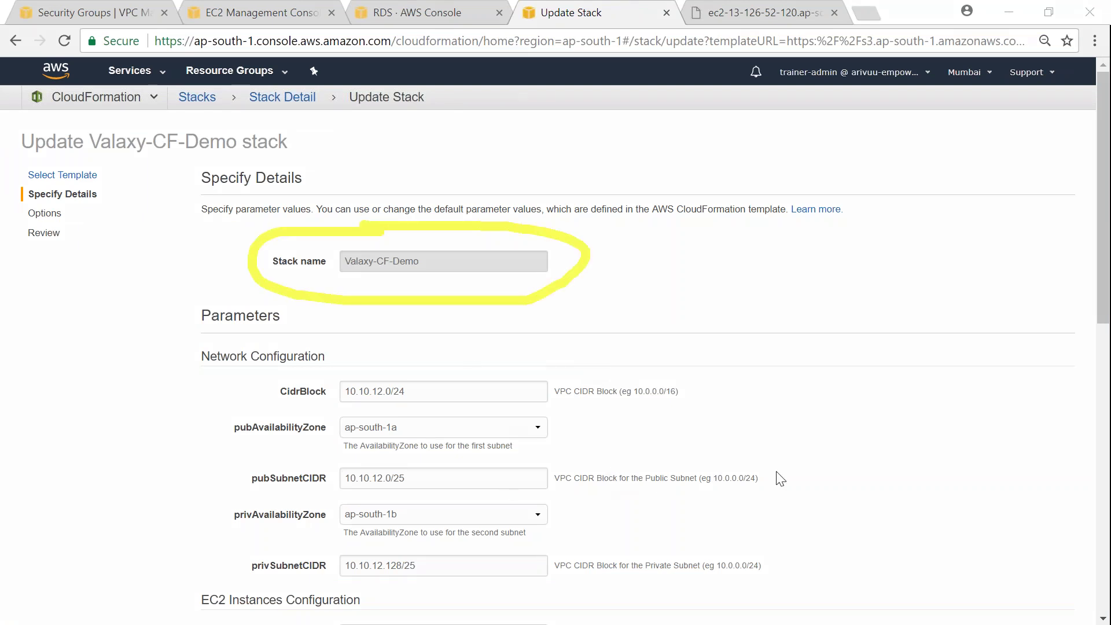
Keep the existing parameters, notification options and stack policy, and continue to the update review
left_click(453, 399)
left_click(497, 419)
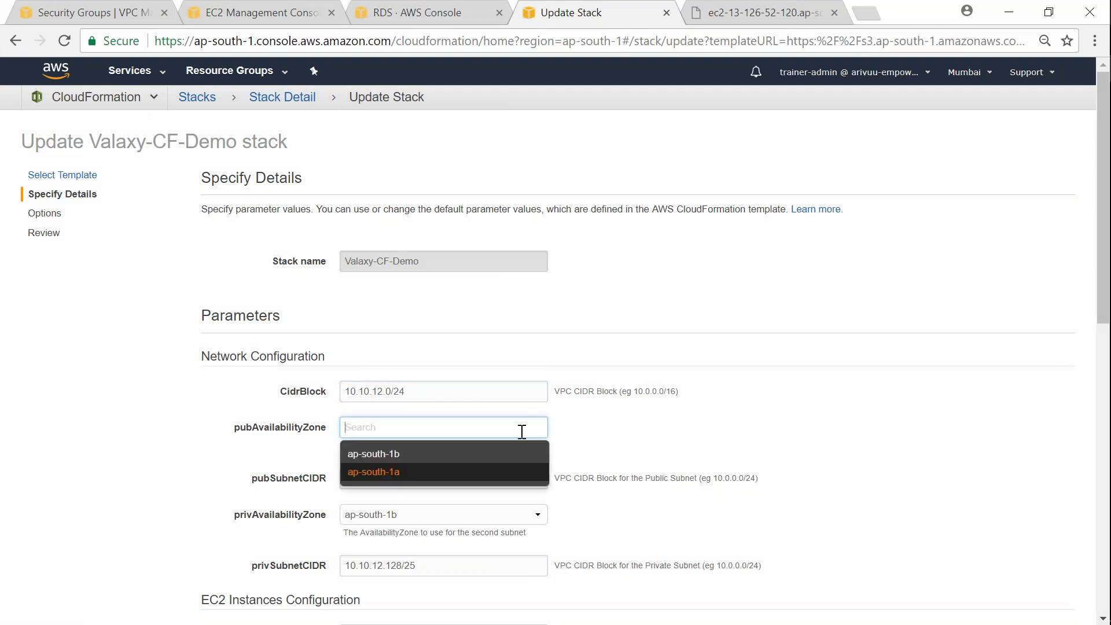
key("Return")
scroll(883, 489, "down", 10)
scroll(883, 489, "down", 2)
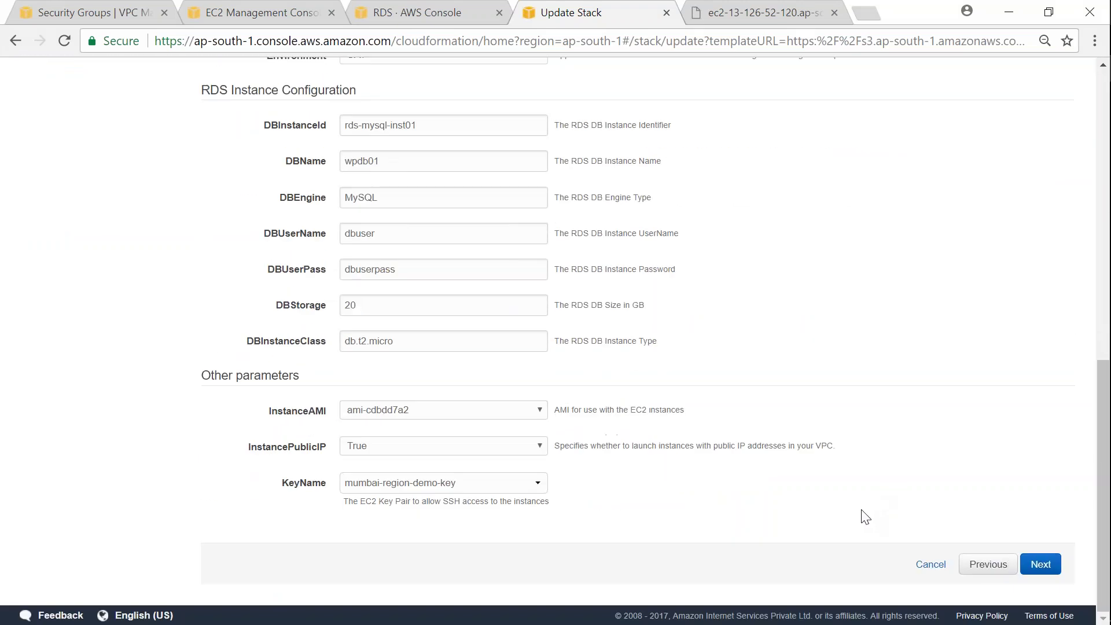
left_click(1050, 568)
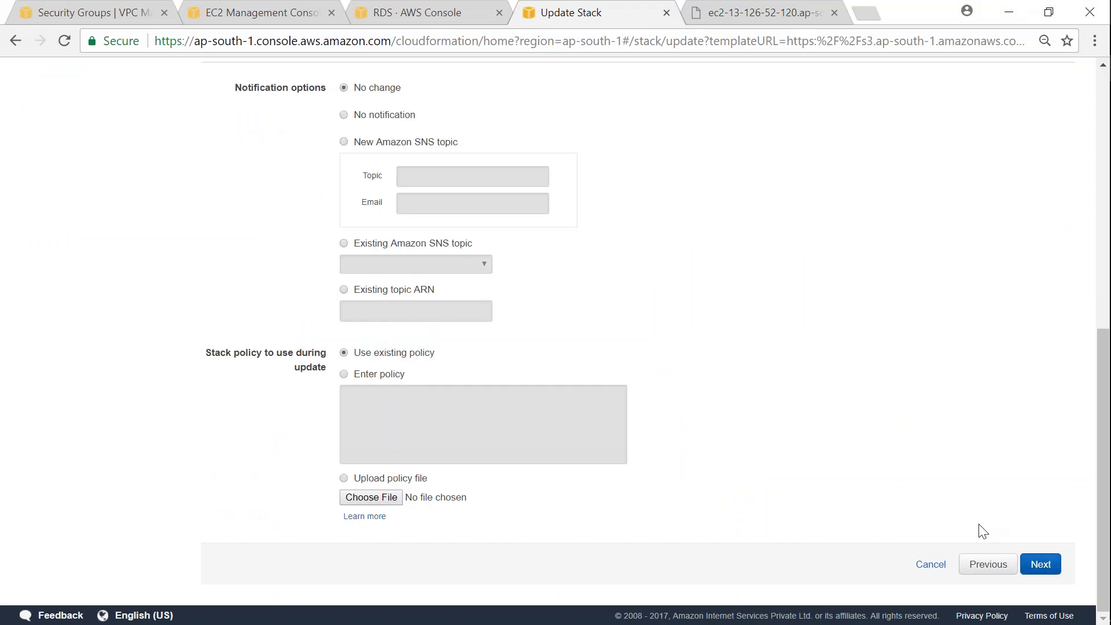
scroll(979, 532, "up", 6)
scroll(980, 533, "down", 6)
left_click(1037, 568)
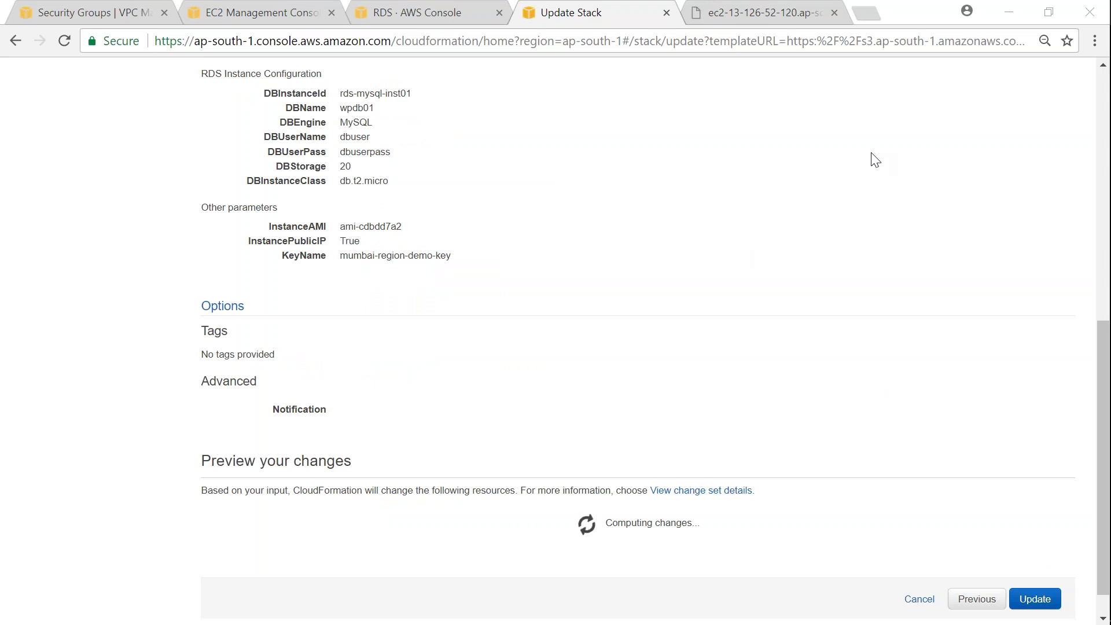
Check the resource modifications in the change preview and launch the Valaxy-CF-Demo stack update
mouse_move(252, 431)
left_mouse_down()
mouse_move(191, 526)
mouse_move(789, 543)
mouse_move(505, 439)
mouse_move(324, 444)
mouse_move(234, 431)
left_mouse_up()
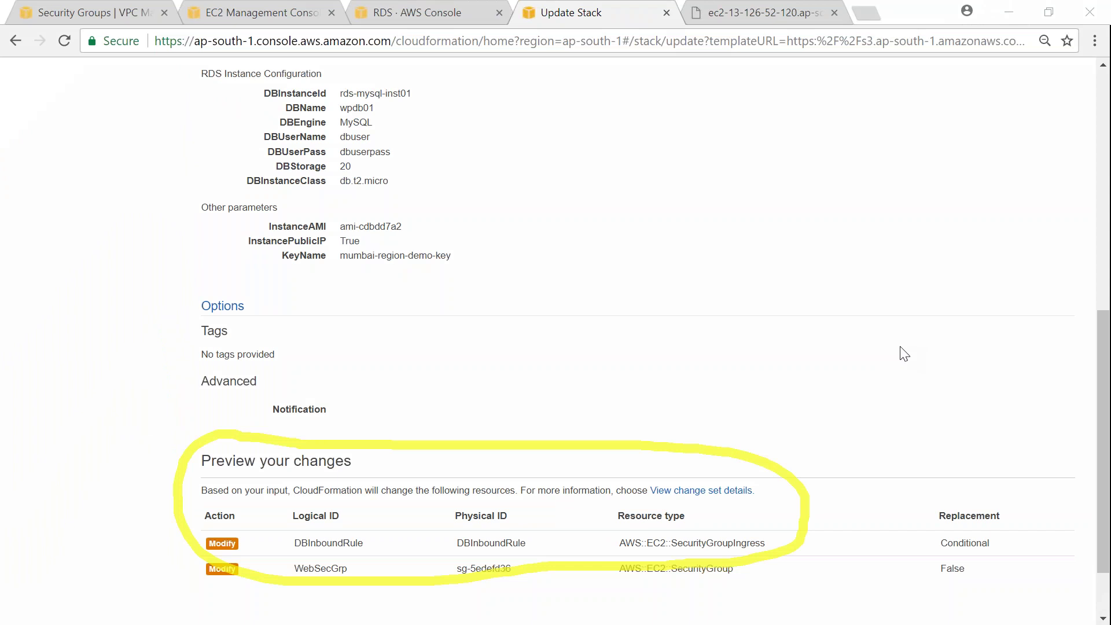
key("Escape")
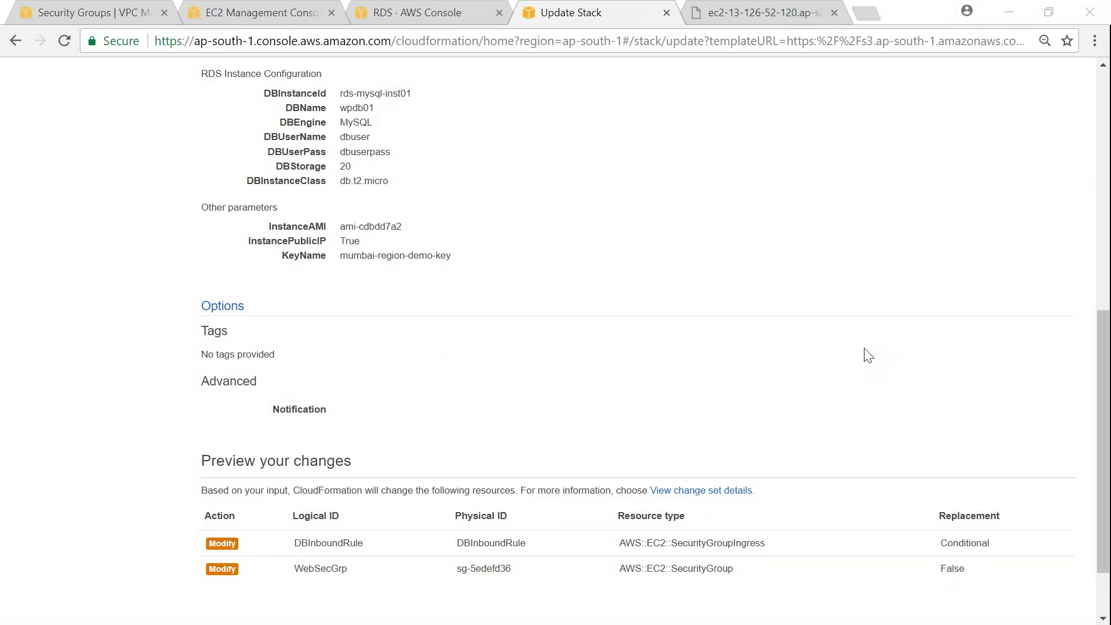
left_click_drag(366, 533, 392, 519)
mouse_move(763, 533)
left_mouse_down()
mouse_move(771, 542)
mouse_move(810, 500)
left_mouse_up()
left_click_drag(347, 567, 382, 559)
mouse_move(223, 527)
left_mouse_down()
mouse_move(204, 601)
mouse_move(237, 600)
left_mouse_up()
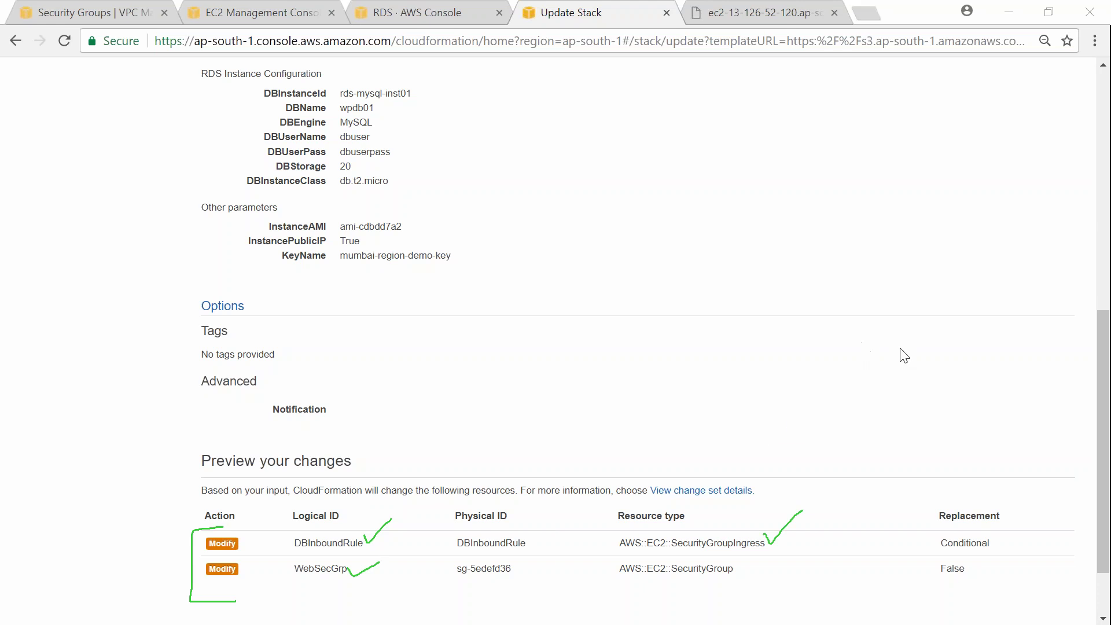
key("Escape")
scroll(837, 362, "down", 3)
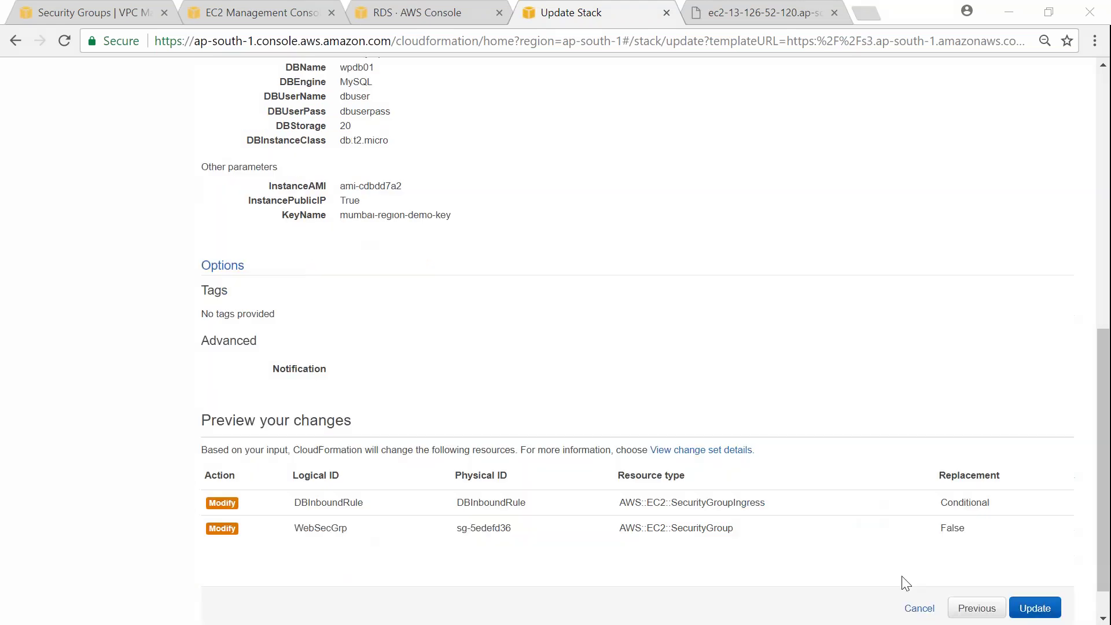
left_click(1028, 564)
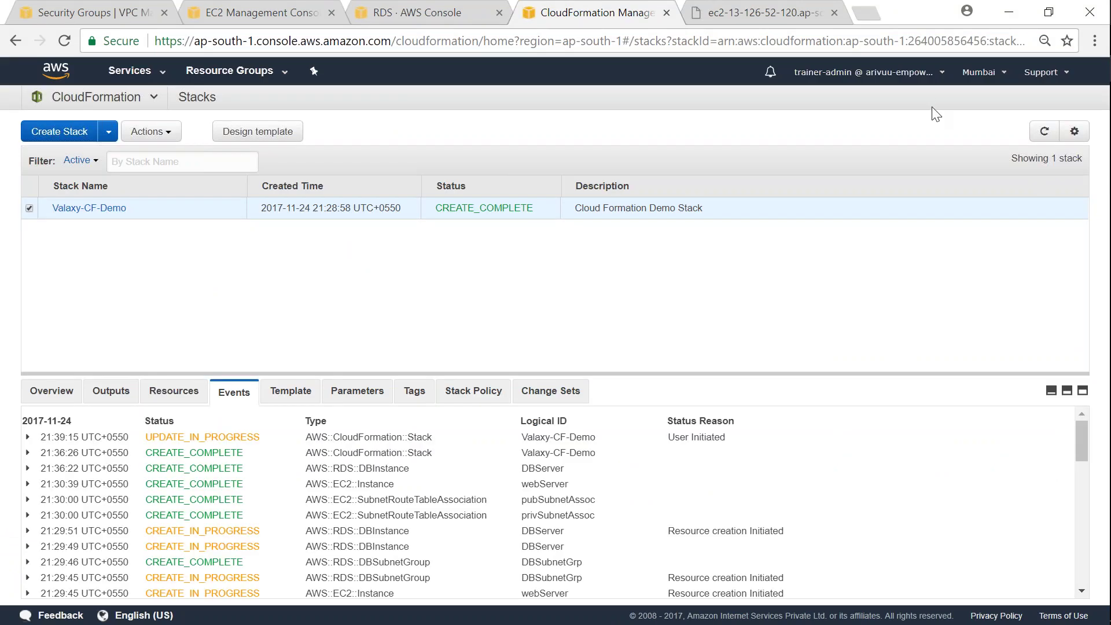
Refresh the stack list and examine the Valaxy-CF-Demo update status and its latest events
left_click(1044, 133)
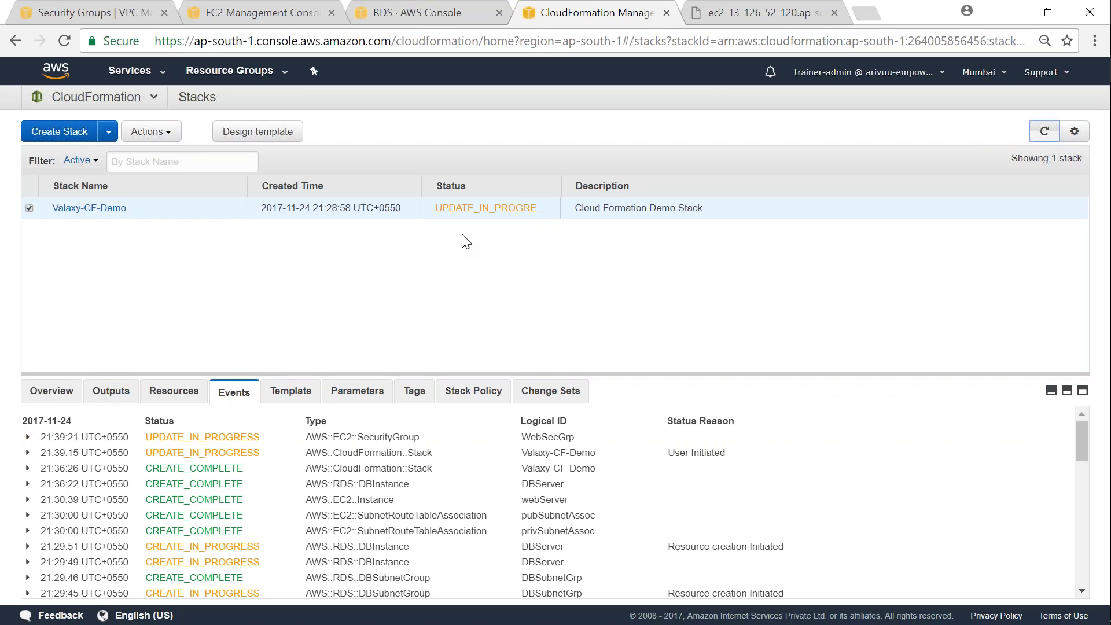
key("ctrl+2")
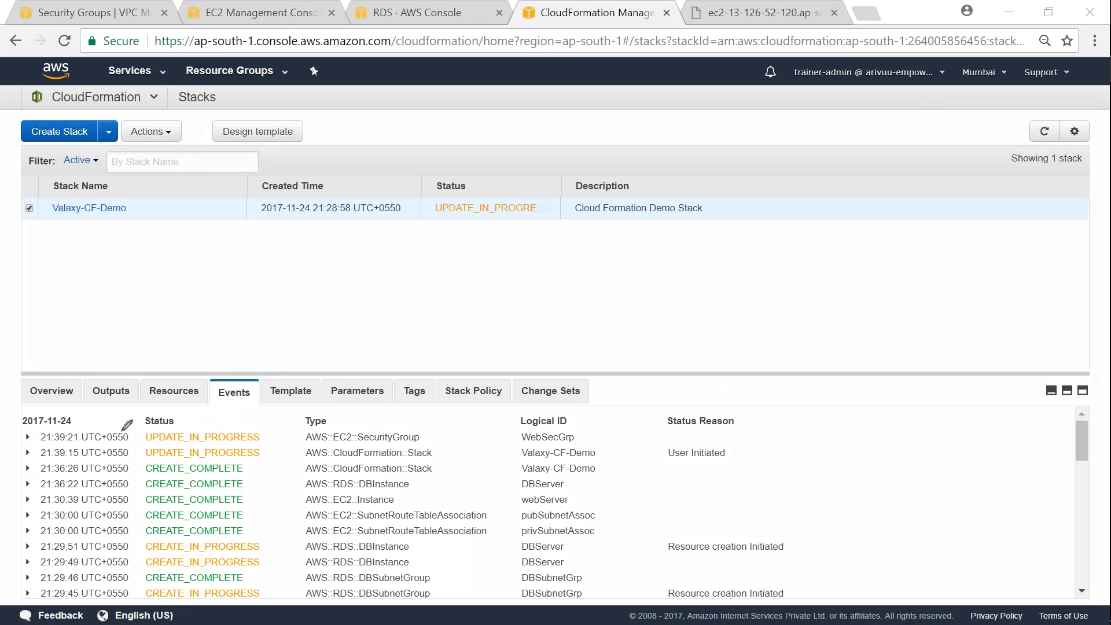
mouse_move(75, 428)
left_mouse_down()
mouse_move(38, 439)
mouse_move(208, 455)
left_mouse_up()
mouse_move(298, 455)
left_mouse_down()
mouse_move(493, 471)
mouse_move(515, 463)
left_mouse_up()
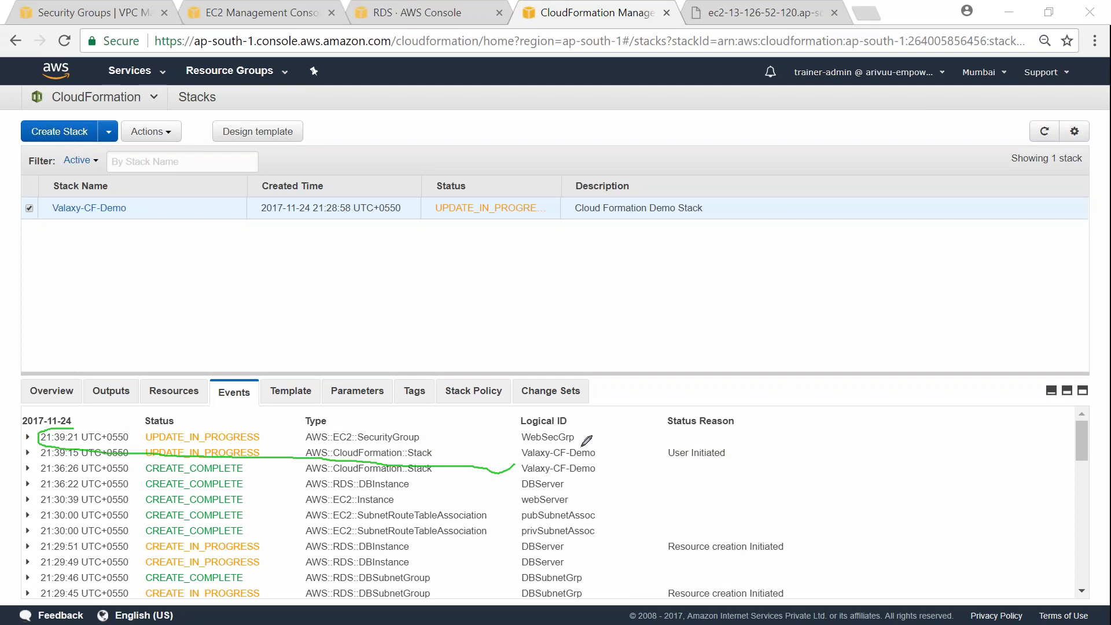
left_click_drag(589, 442, 525, 428)
Switch to the VPC Security Groups page and examine the WebSecGrp group's inbound rules, especially the SSH rule
left_click(68, 8)
key("Escape")
left_click_drag(338, 327, 384, 448)
left_click(397, 460)
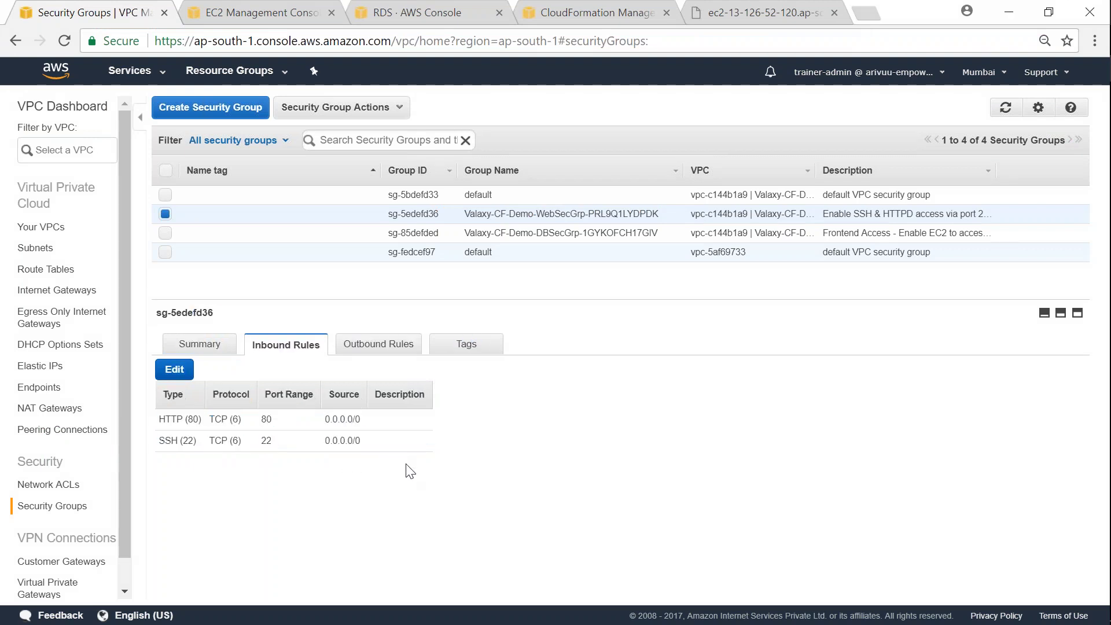
mouse_move(373, 446)
left_mouse_down()
mouse_move(196, 460)
mouse_move(209, 447)
mouse_move(201, 419)
mouse_move(367, 447)
left_mouse_up()
left_click(210, 447)
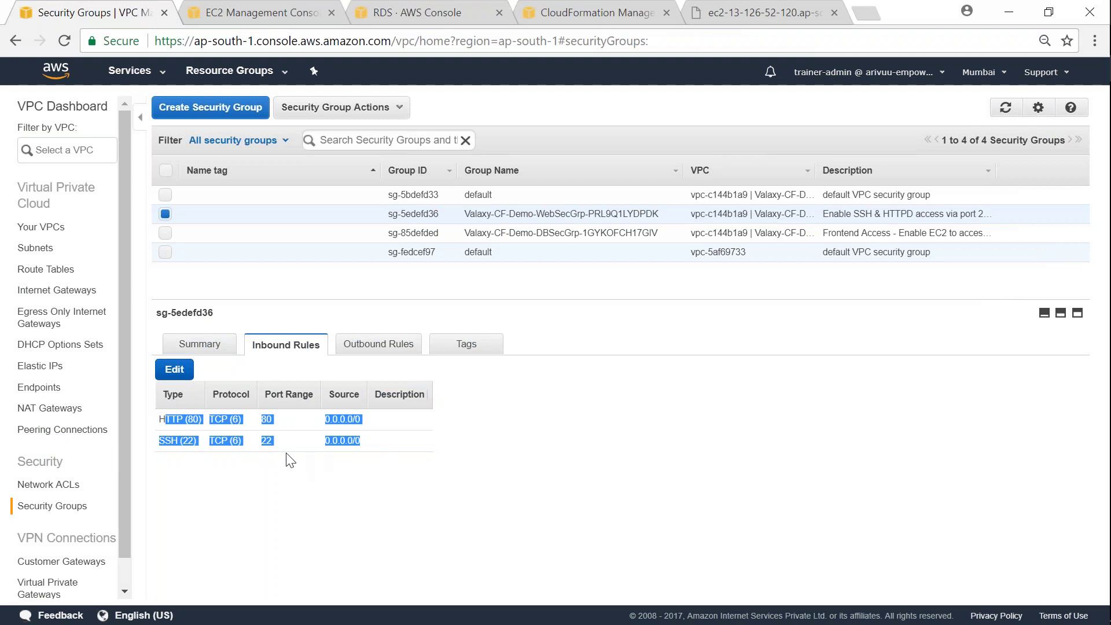
left_click(192, 455)
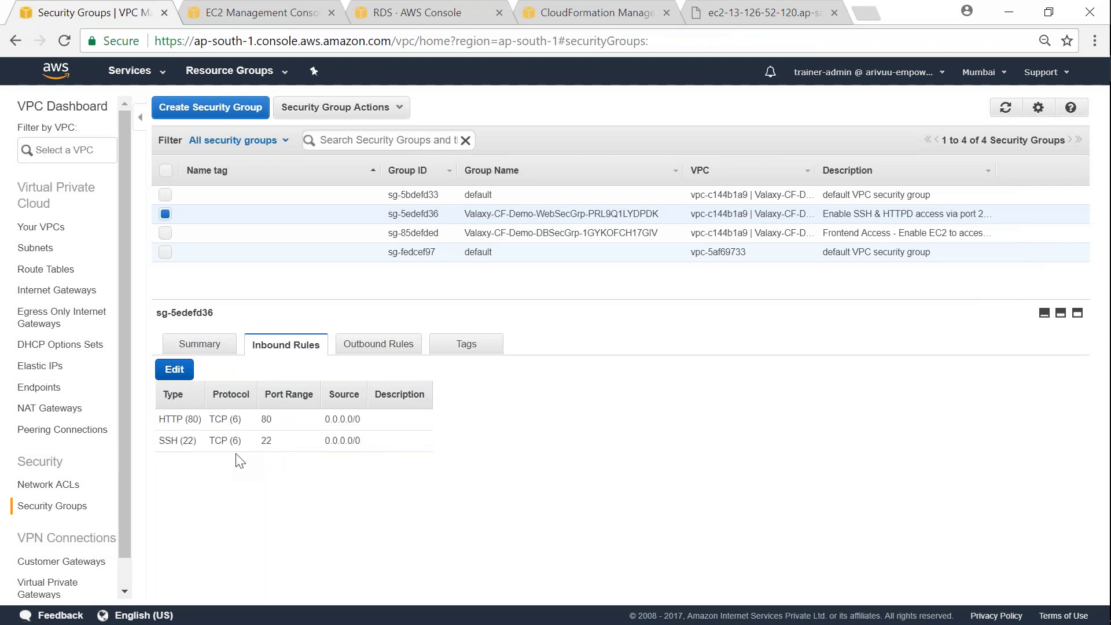
triple_click(189, 449)
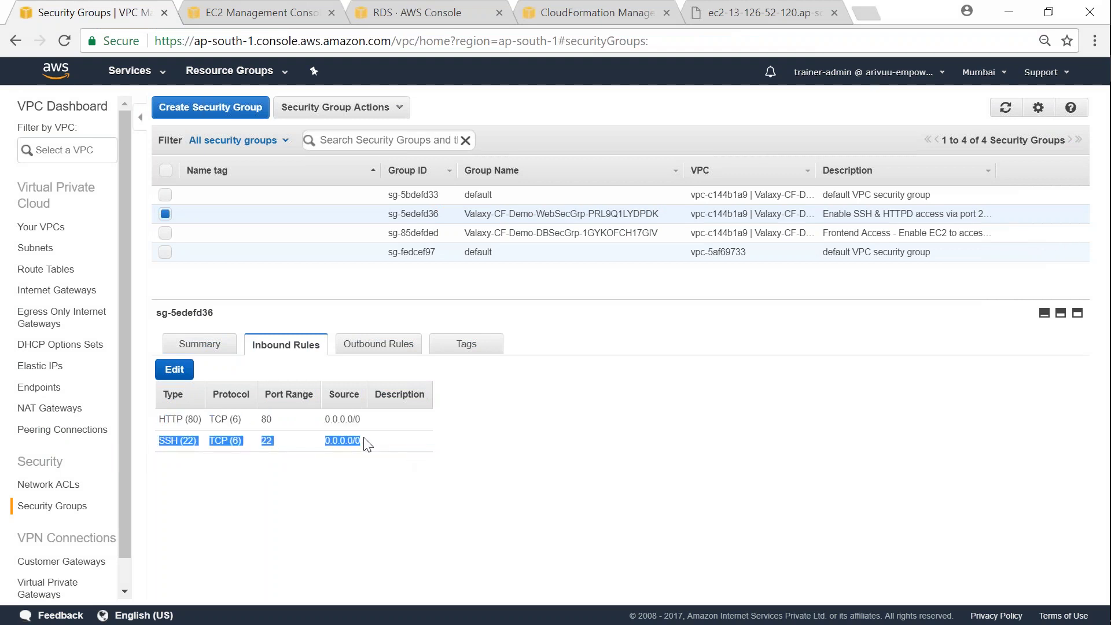
Refresh the security groups and check the WebSecGrp group's inbound rules against the edited template
left_click(1005, 113)
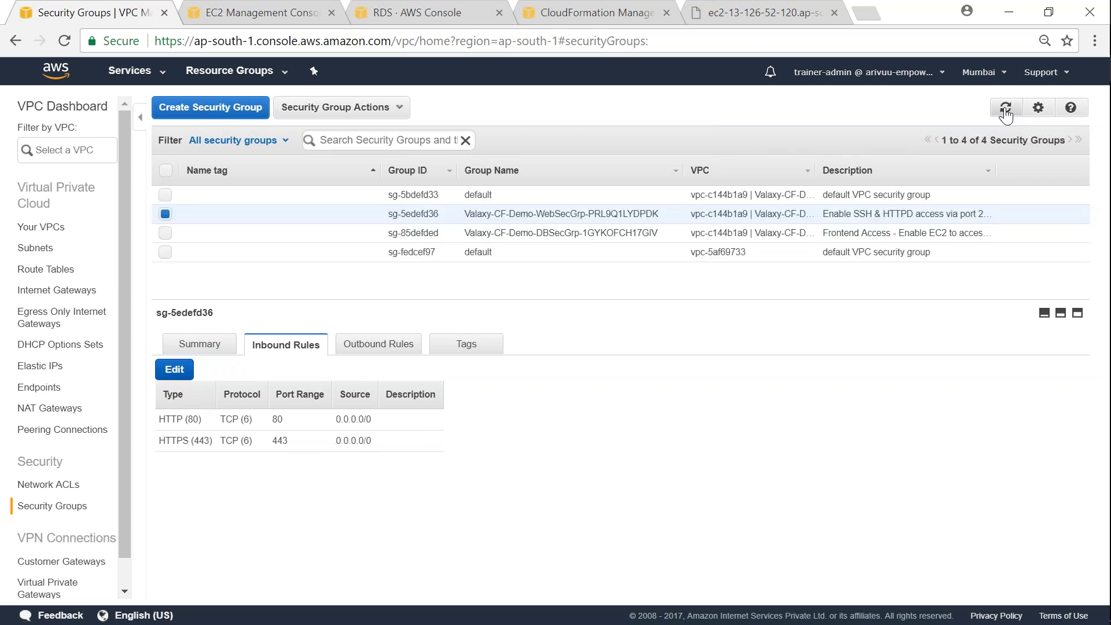
left_click_drag(412, 450, 164, 434)
left_click(190, 435)
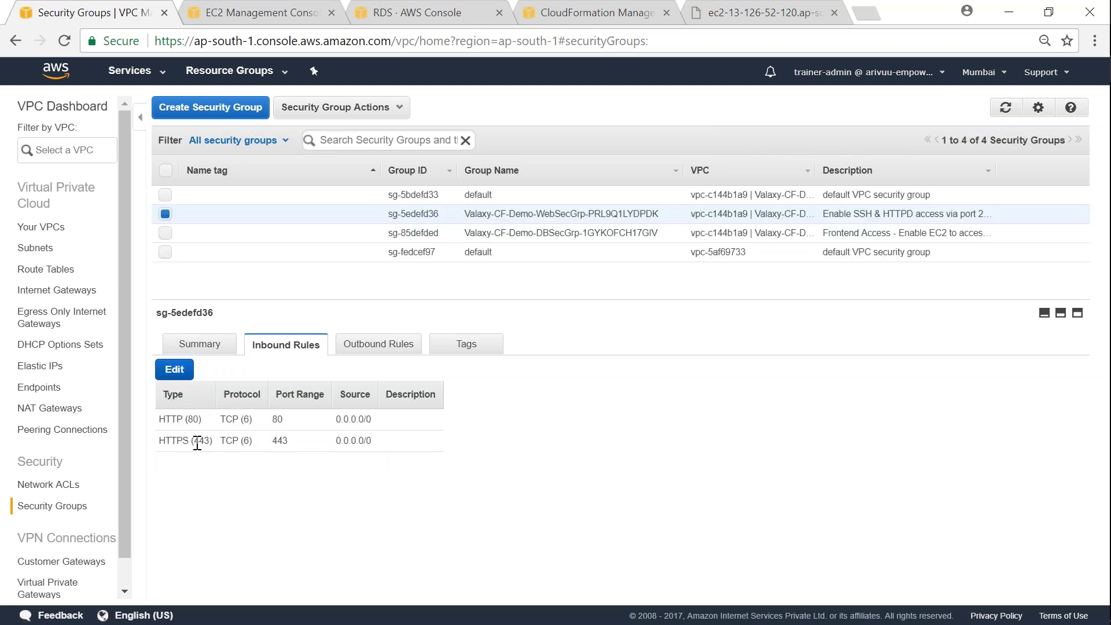
double_click(189, 416)
Return to the CloudFormation stacks page, refresh it and check the Valaxy-CF-Demo stack's status and update events
left_click(617, 8)
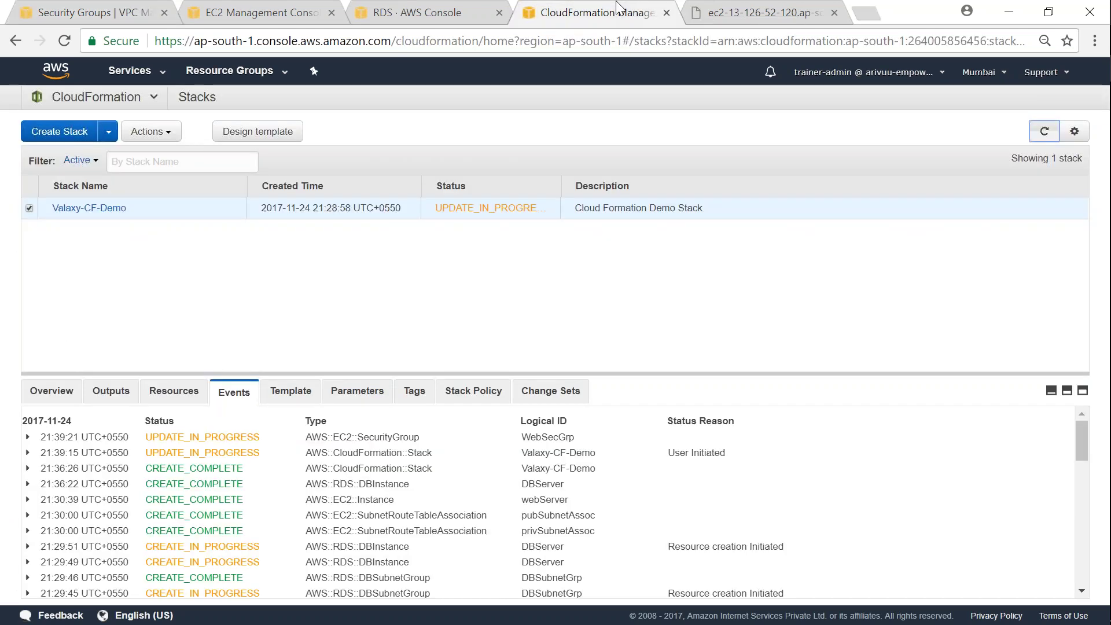
left_click(1048, 133)
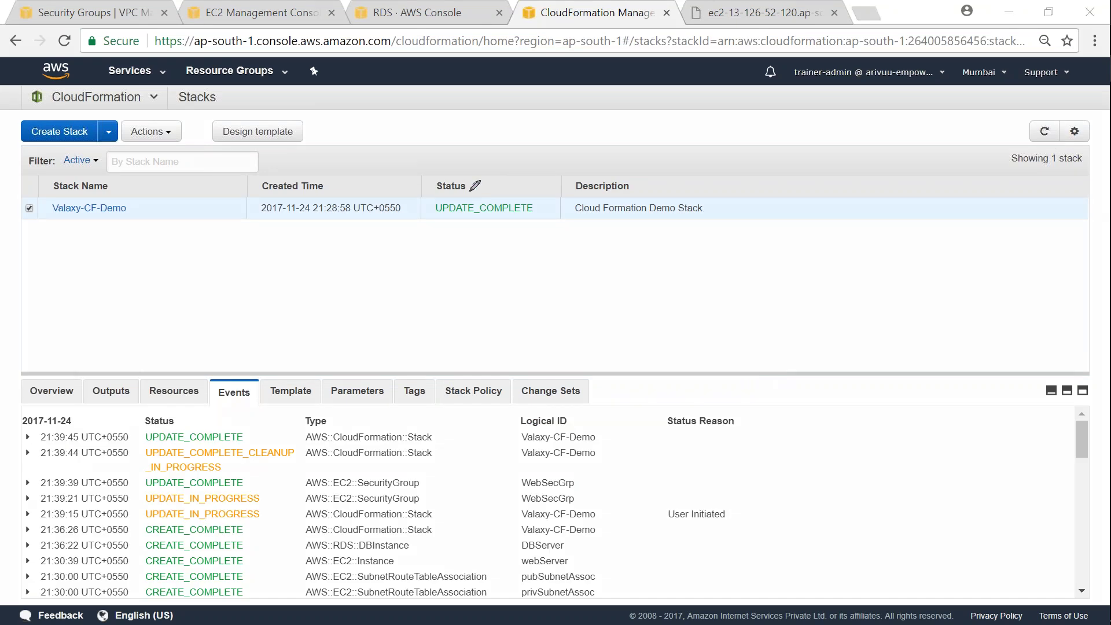
mouse_move(545, 218)
left_mouse_down()
mouse_move(427, 181)
mouse_move(467, 187)
left_mouse_up()
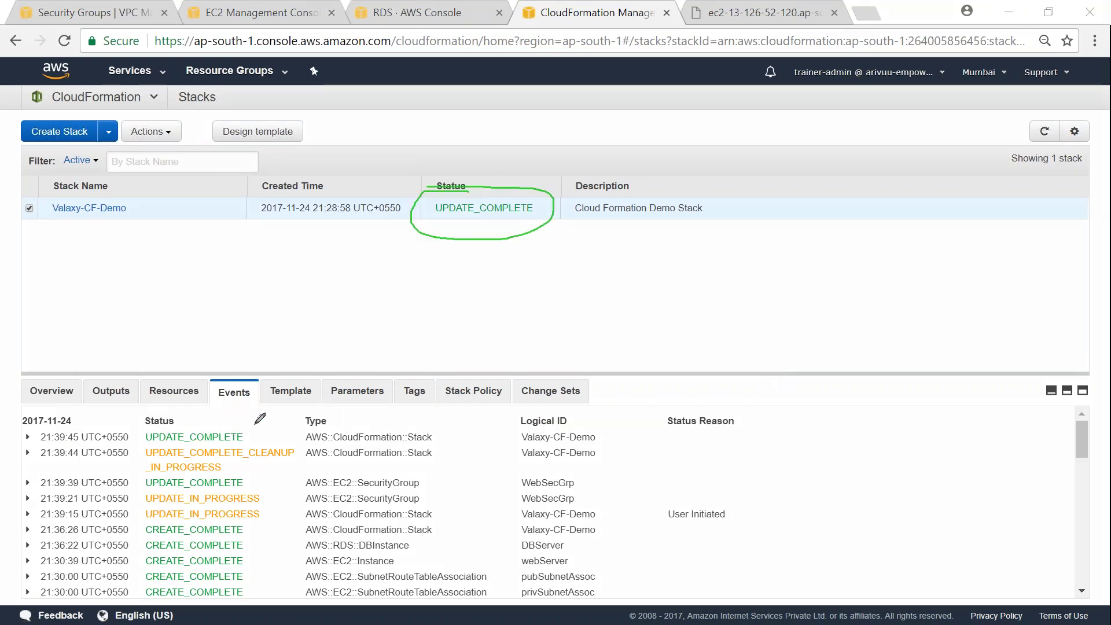
mouse_move(256, 424)
left_mouse_down()
mouse_move(443, 414)
mouse_move(624, 461)
mouse_move(617, 495)
mouse_move(274, 513)
left_mouse_up()
mouse_move(199, 512)
left_mouse_down()
mouse_move(29, 427)
mouse_move(269, 422)
left_mouse_up()
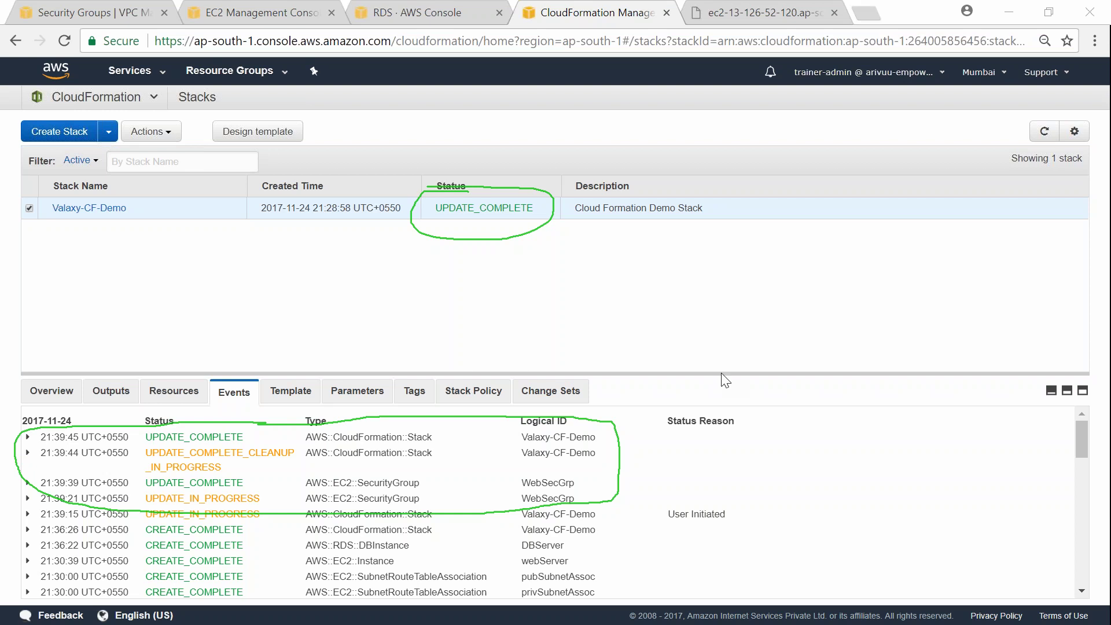
key("e")
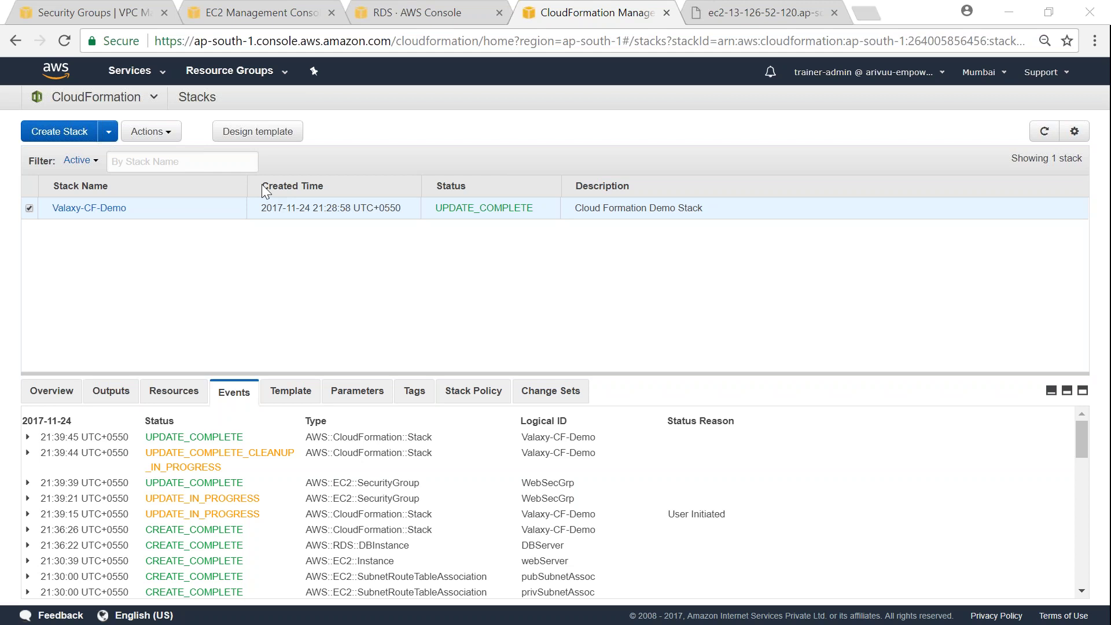
Start deleting the Valaxy-CF-Demo stack
left_click(155, 139)
left_click(161, 216)
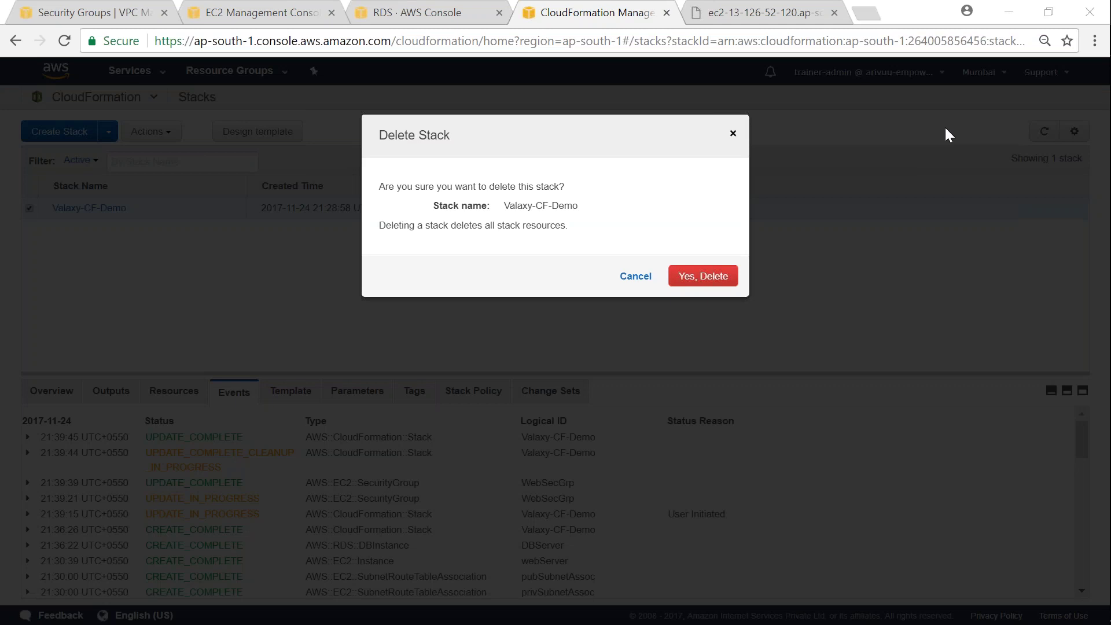
key("Escape")
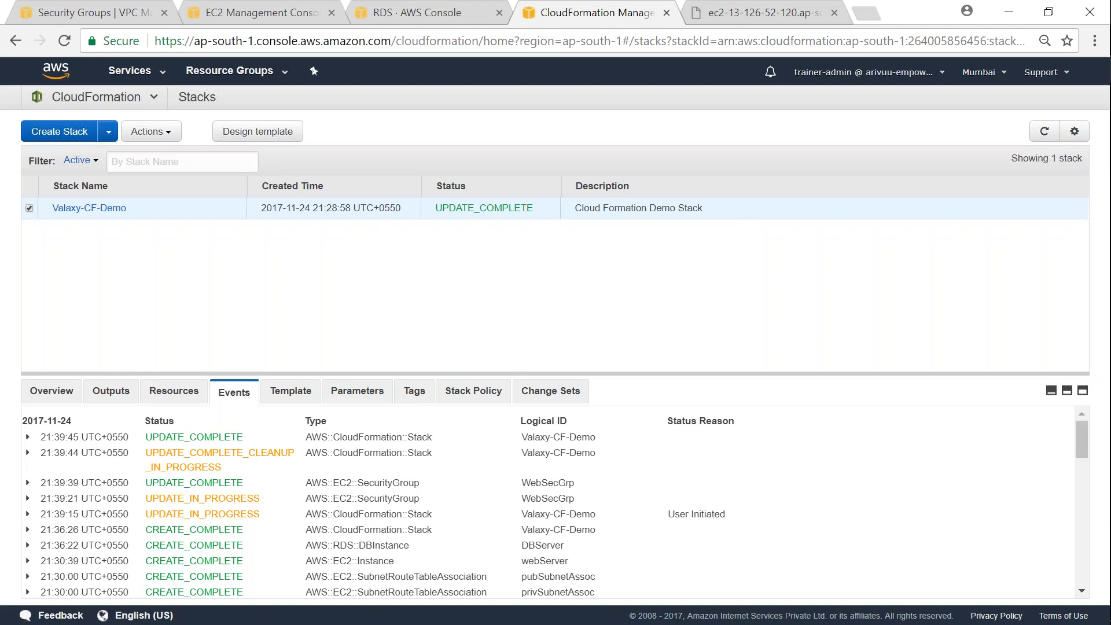